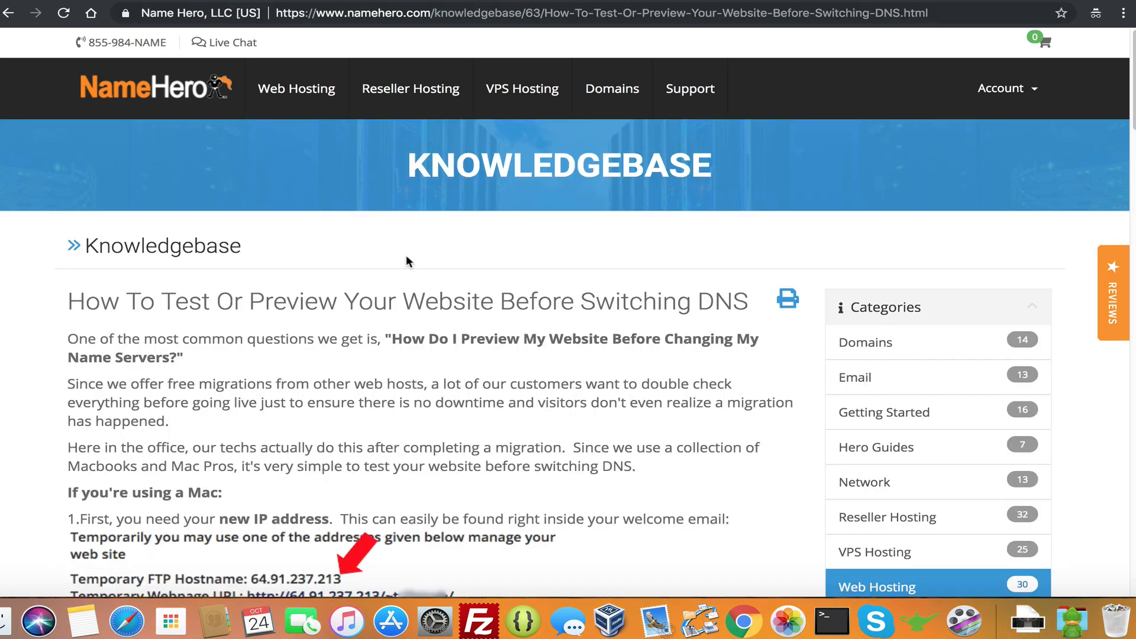
# Highlight the article title, visit the knowledgebase home, then go back to the DNS preview article
pyautogui.moveTo(67, 303); pyautogui.dragTo(753, 305)
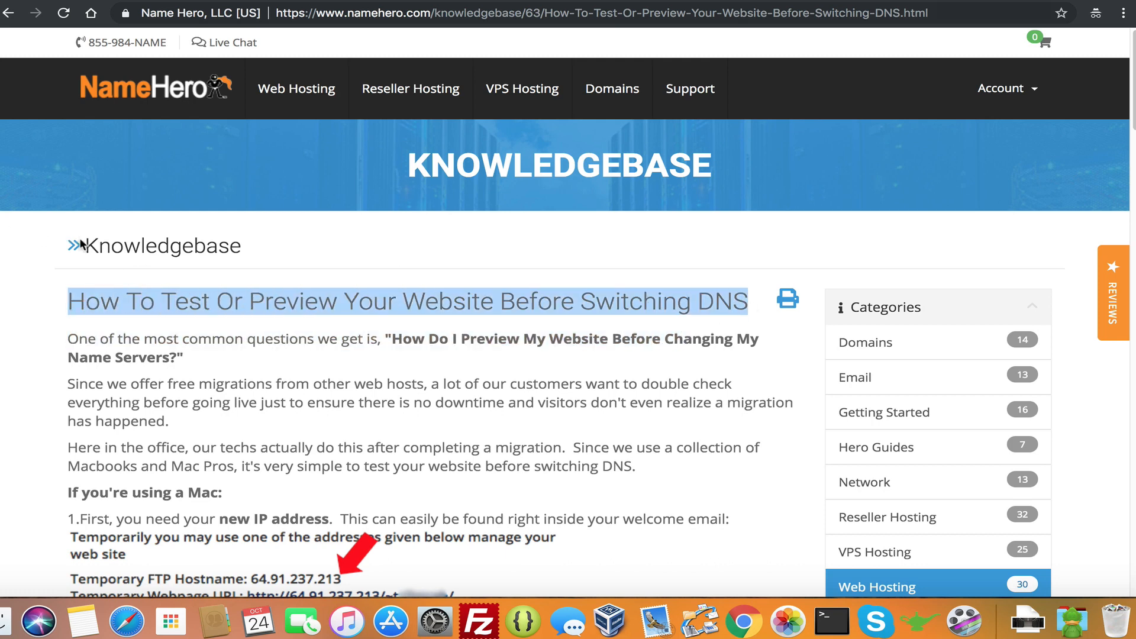
pyautogui.click(387, 304)
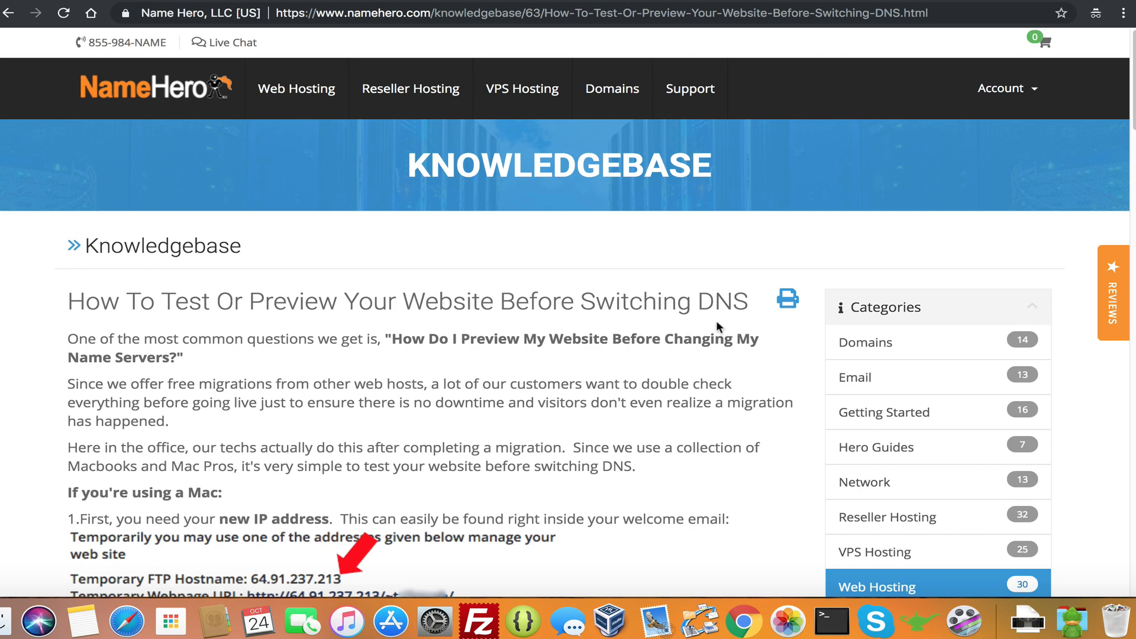
pyautogui.click(691, 90)
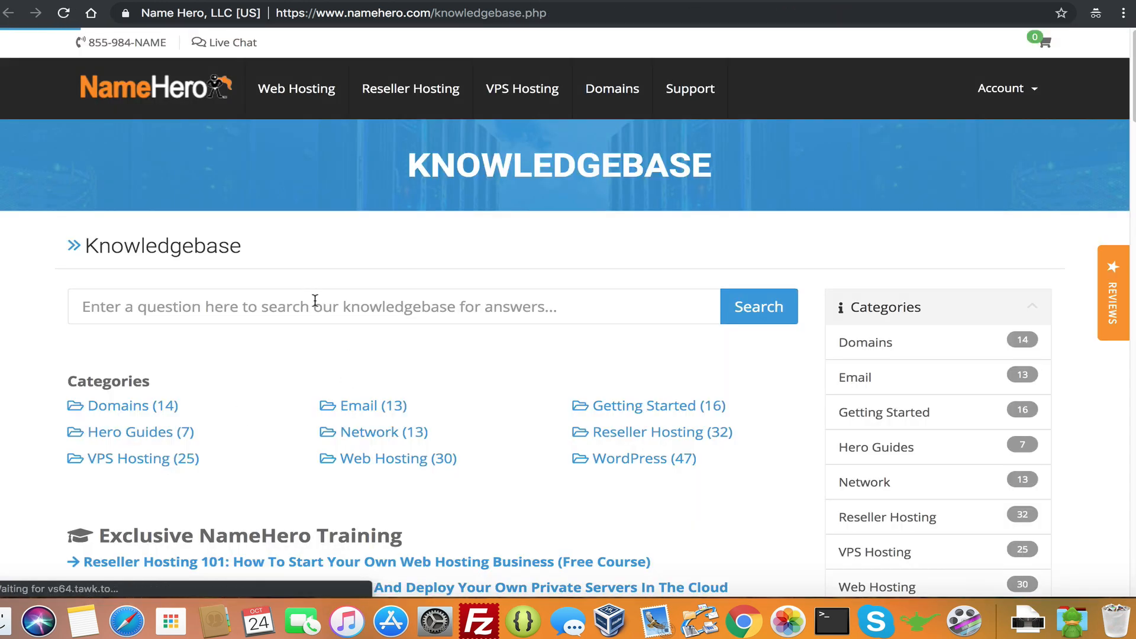
pyautogui.click(413, 1)
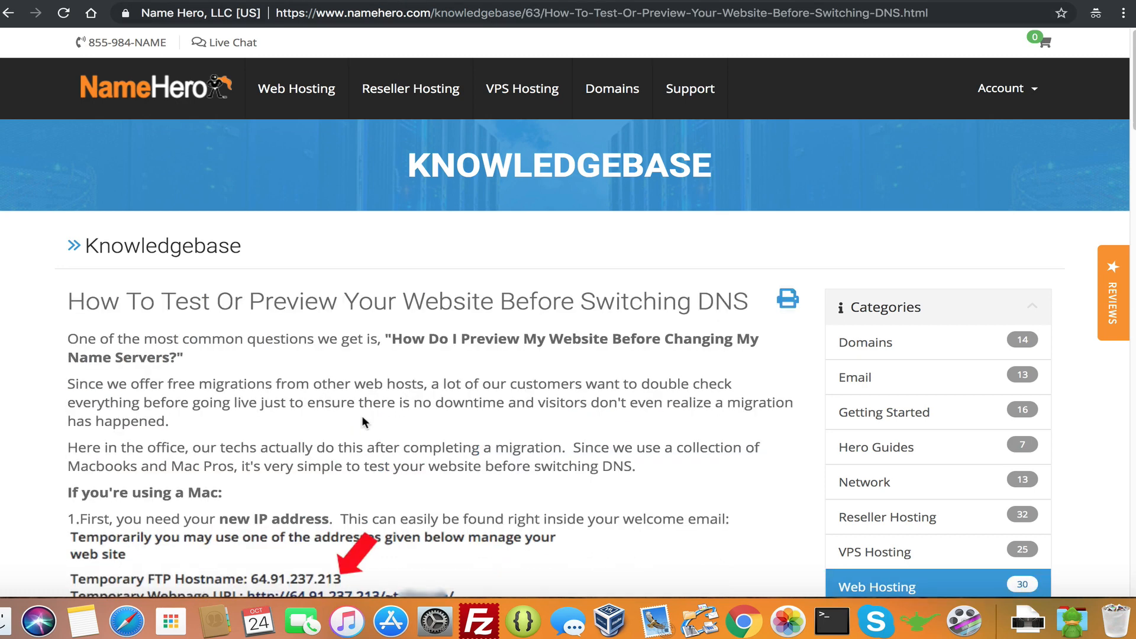
# Read through the article's default hosts file text, selecting the 127.0.0.1 localhost line
pyautogui.scroll(-4, 379, 418)
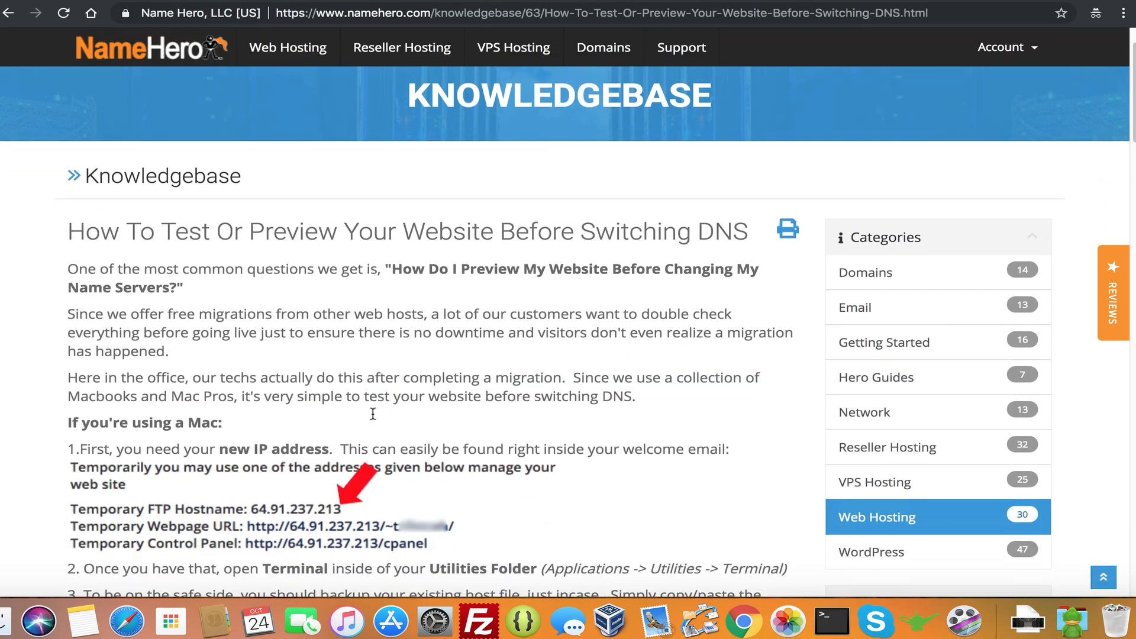
pyautogui.scroll(-2, 379, 418)
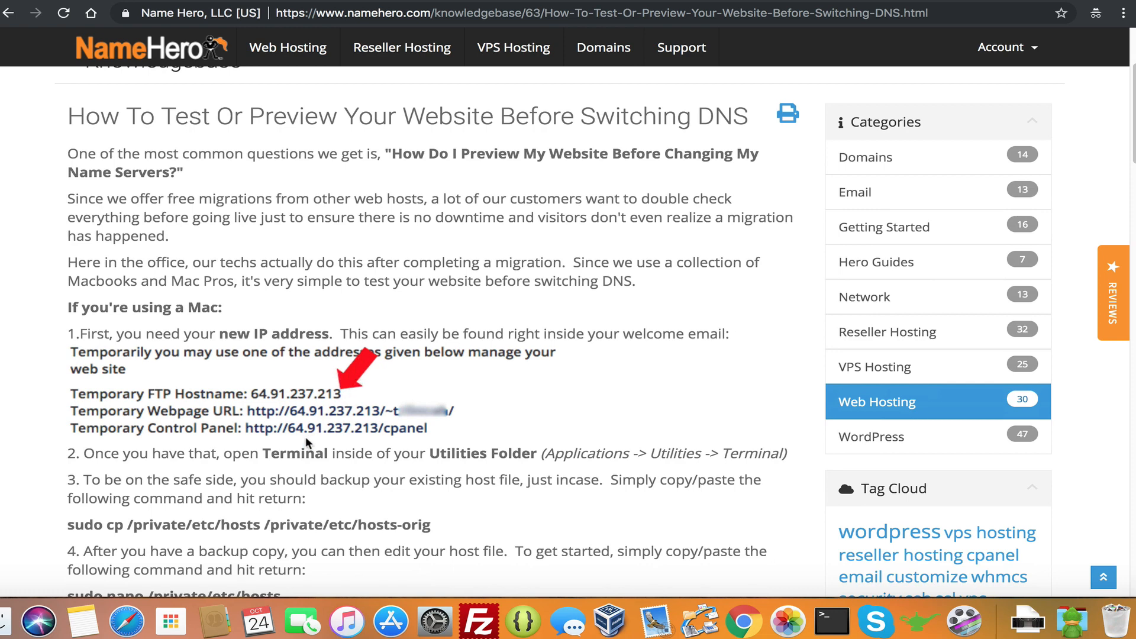
pyautogui.scroll(-5, 306, 443)
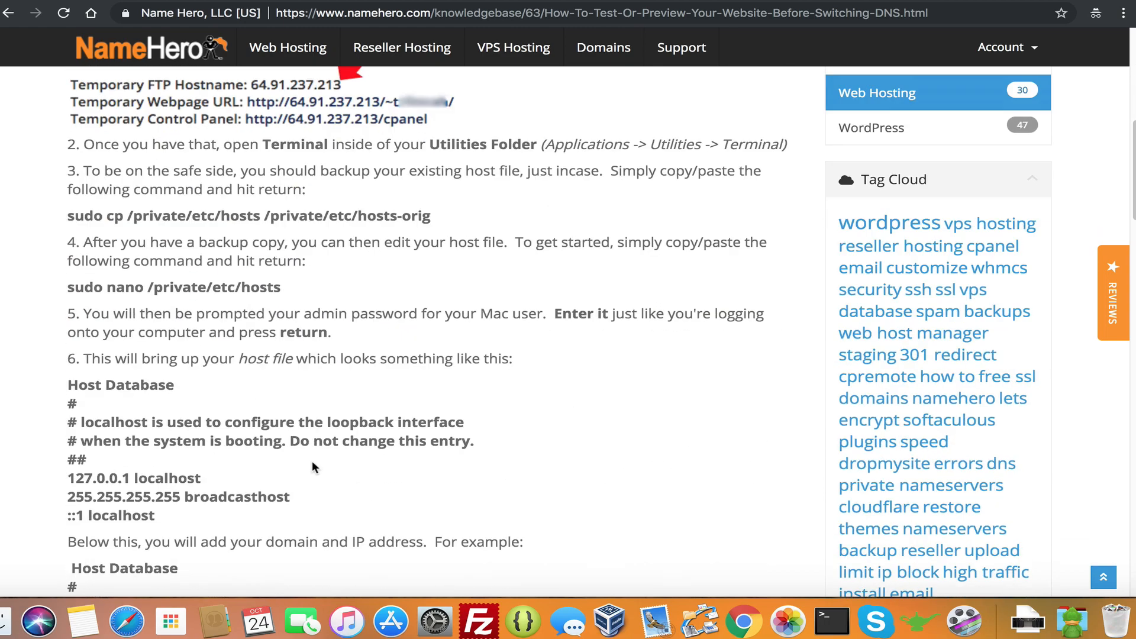
pyautogui.scroll(-15, 312, 468)
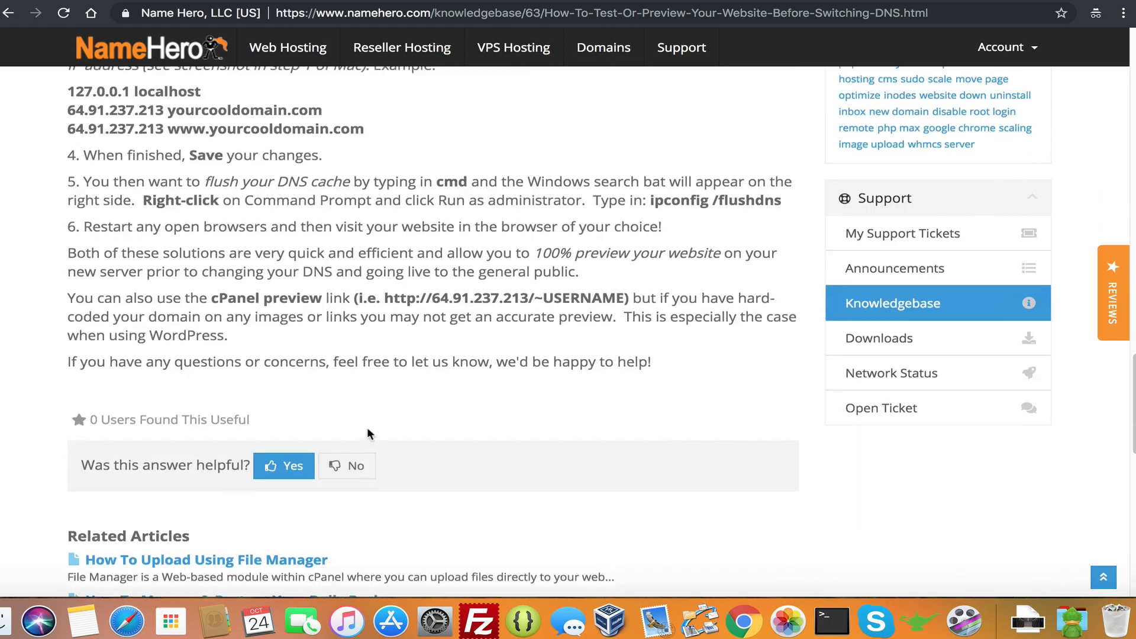
pyautogui.scroll(5, 367, 434)
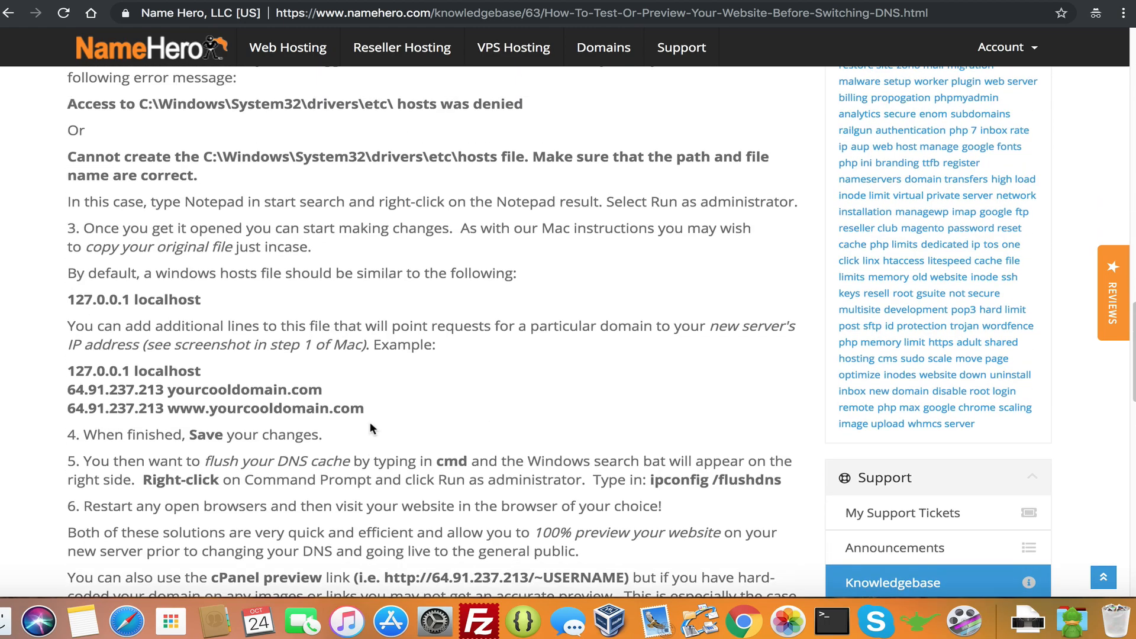
pyautogui.scroll(3, 371, 427)
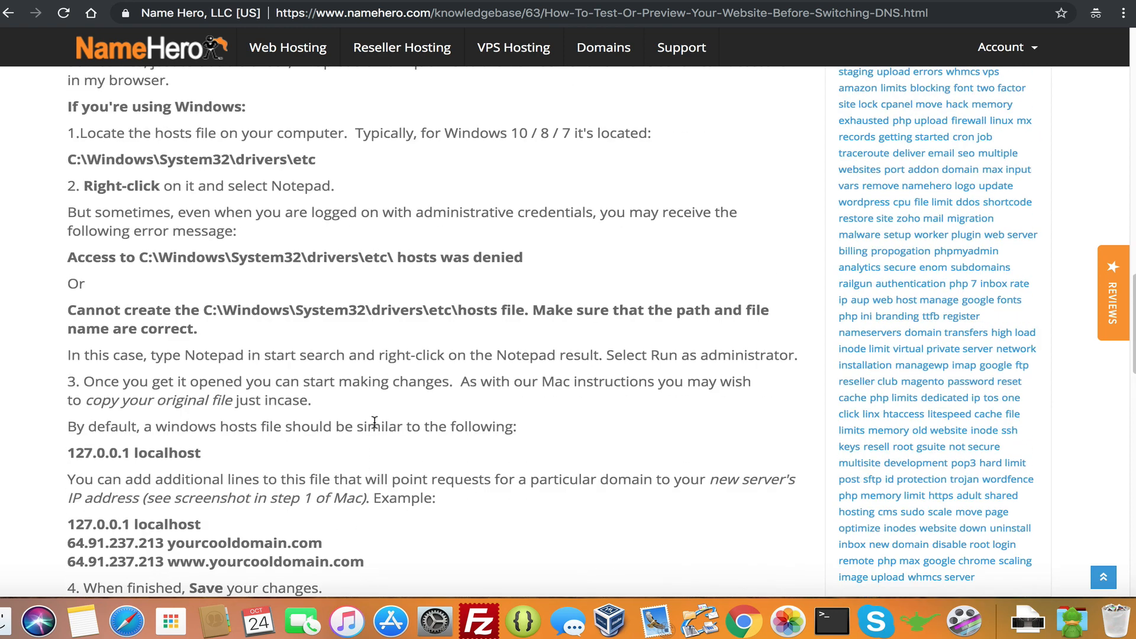
pyautogui.tripleClick(190, 453)
pyautogui.keyDown('shift'); pyautogui.click(69, 426); pyautogui.keyUp('shift')
pyautogui.click(191, 427)
pyautogui.scroll(-1, 184, 451)
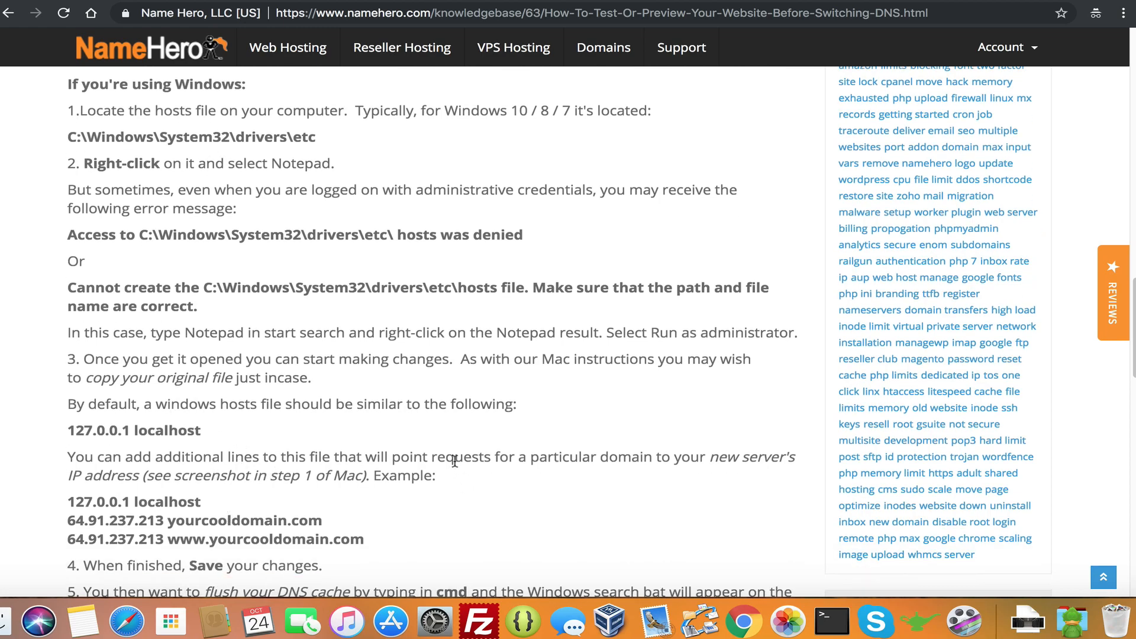
pyautogui.scroll(15, 453, 461)
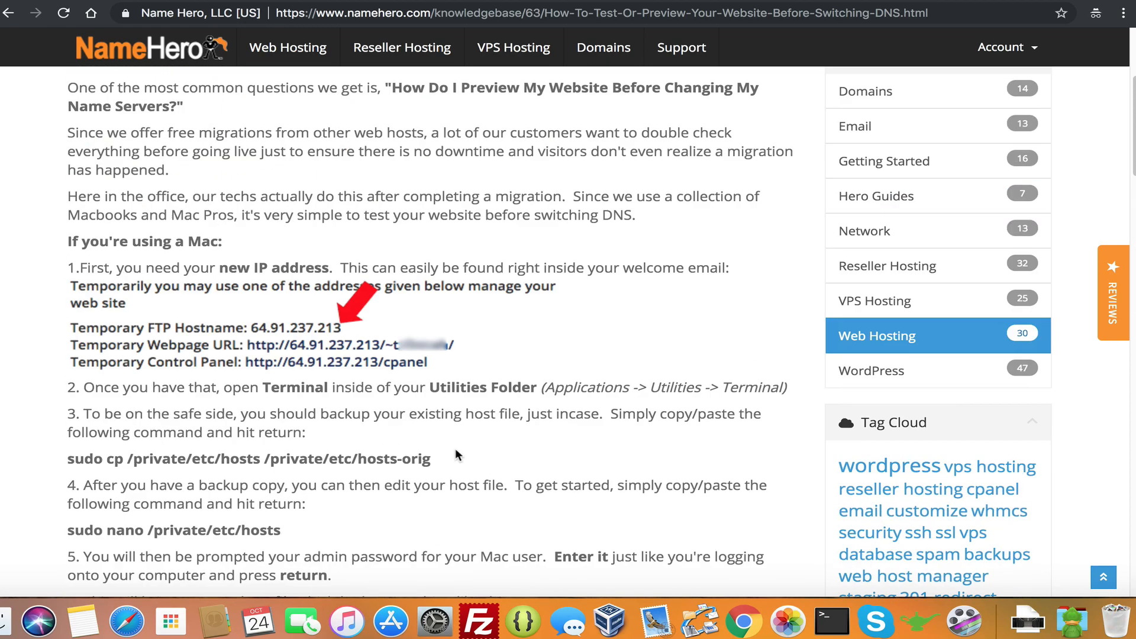
pyautogui.scroll(10, 456, 455)
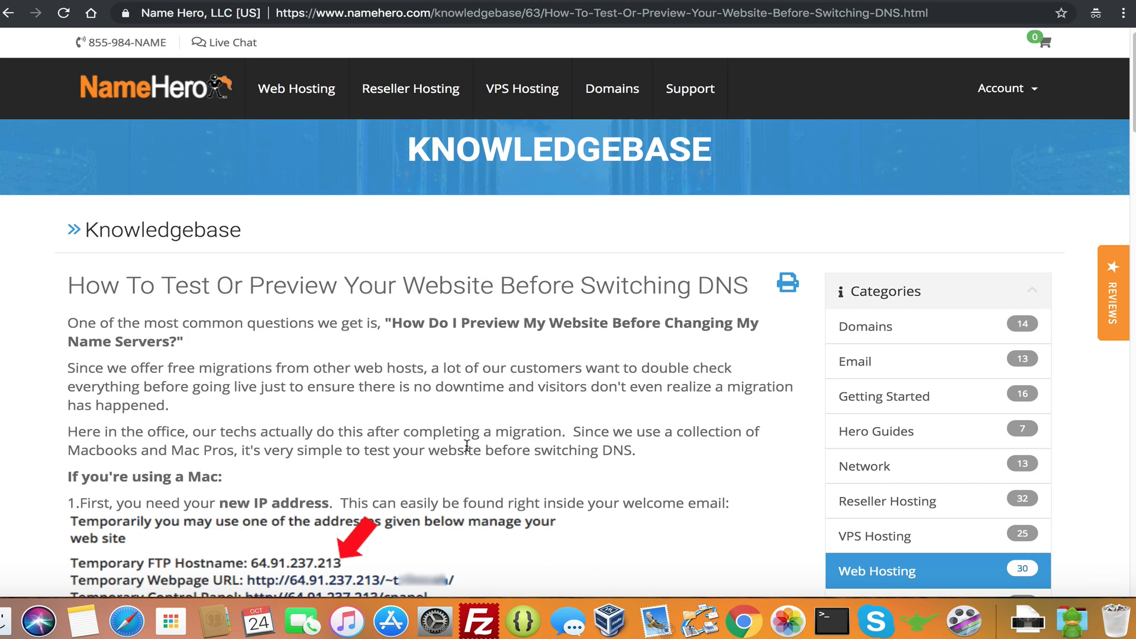
# From the NameHero home page, go to Web Hosting and scroll to the Starter, Plus, Turbo and Business Cloud cards
pyautogui.click(240, 1)
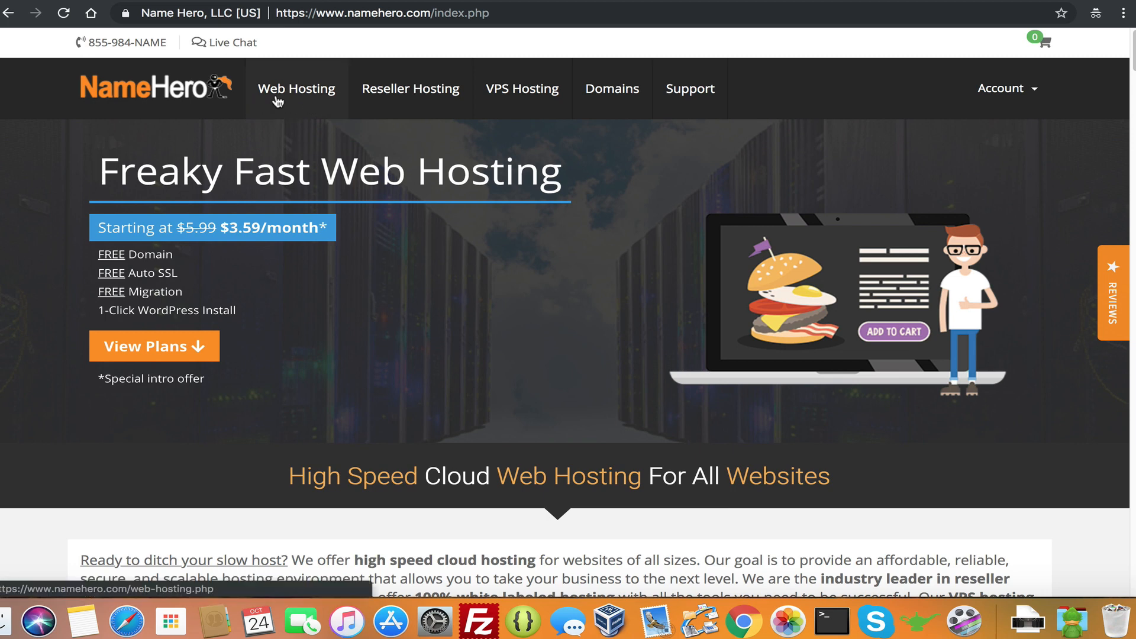
pyautogui.click(319, 90)
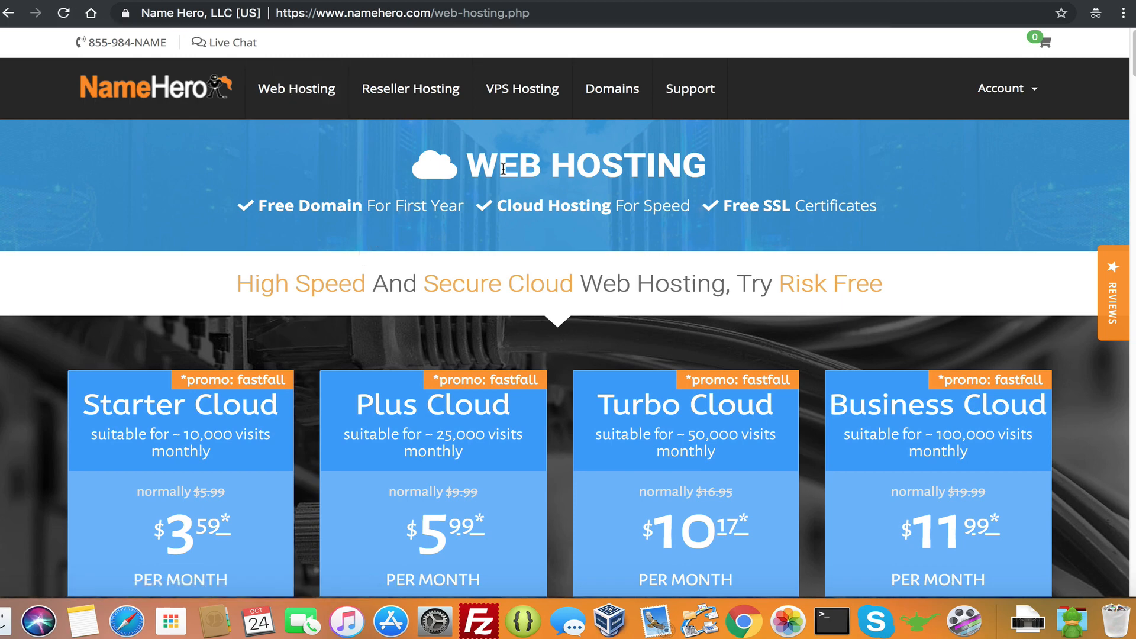
pyautogui.scroll(-5, 530, 269)
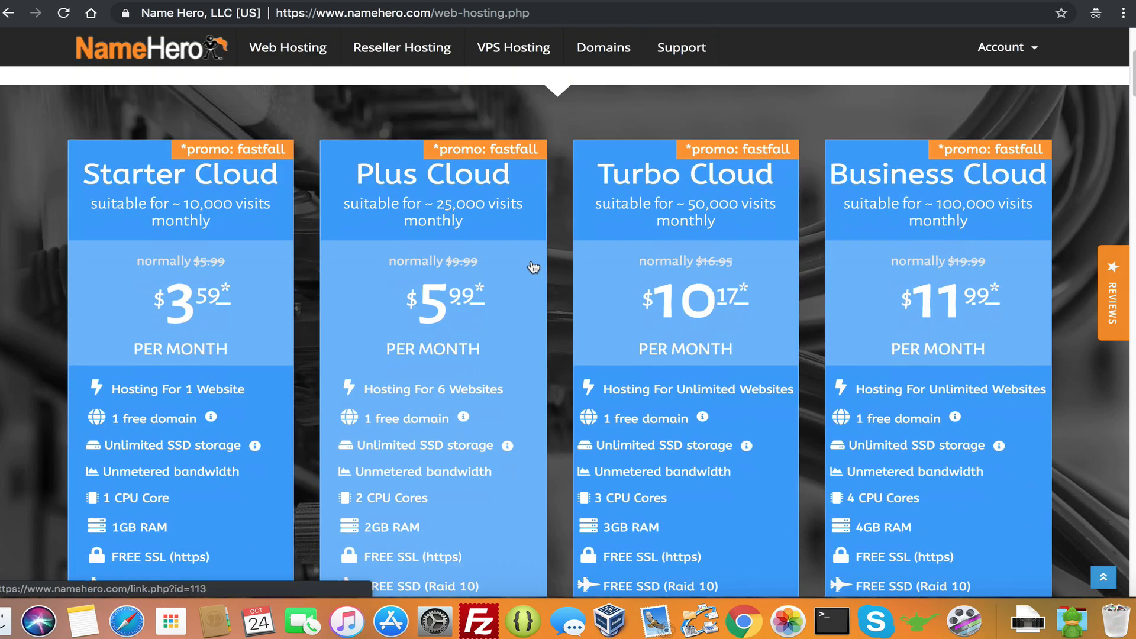
pyautogui.scroll(-1, 438, 192)
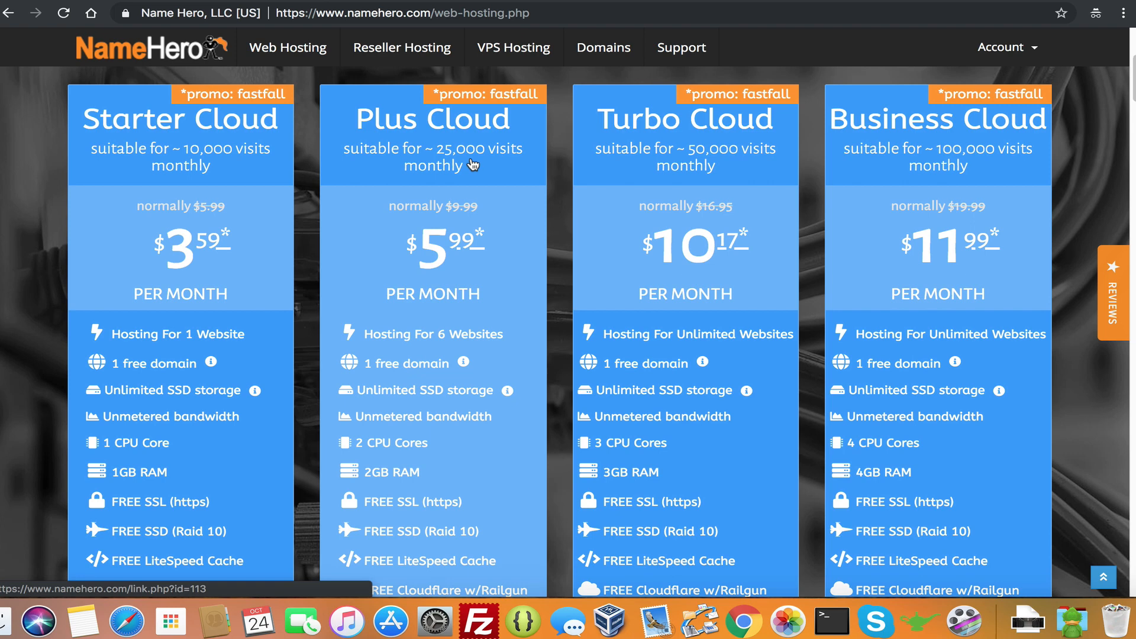
pyautogui.scroll(-1, 559, 207)
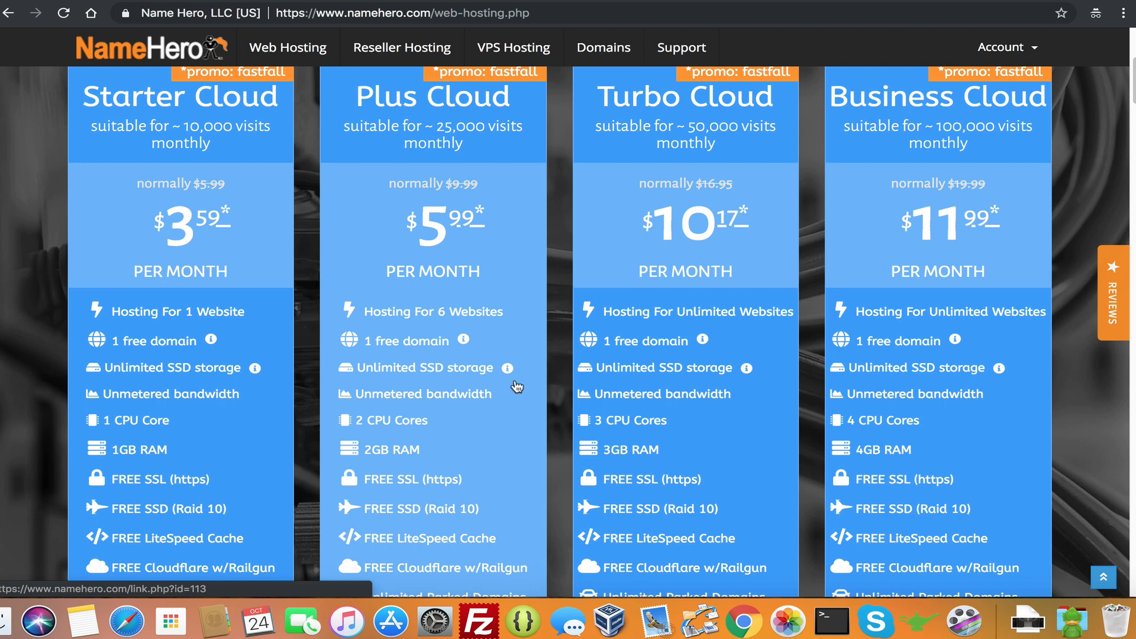
pyautogui.moveTo(509, 369)
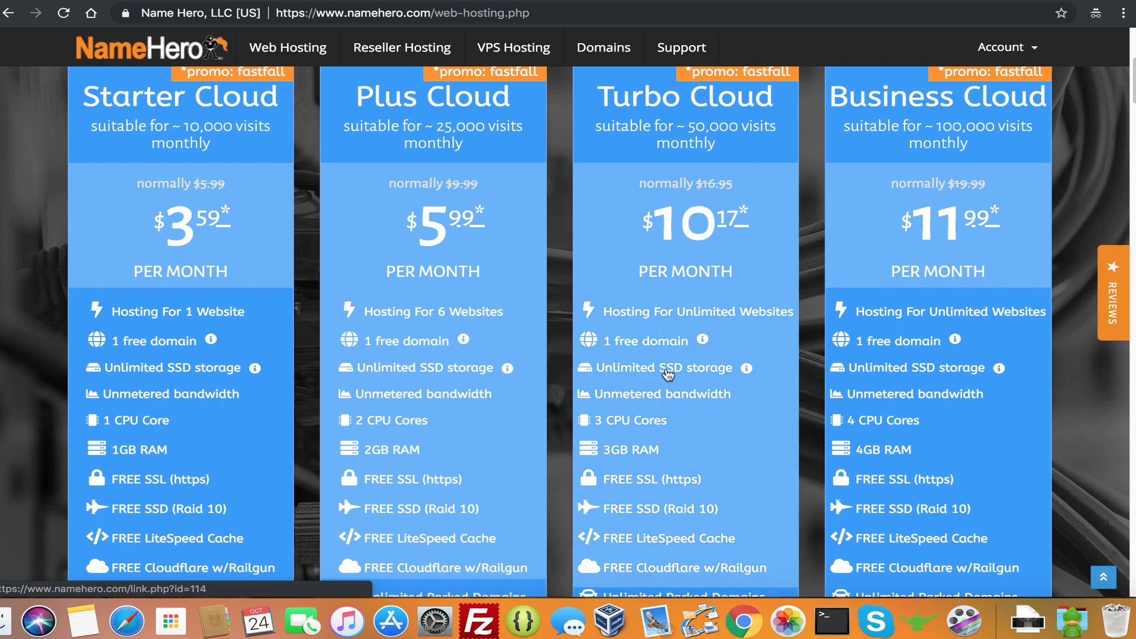
pyautogui.moveTo(744, 366)
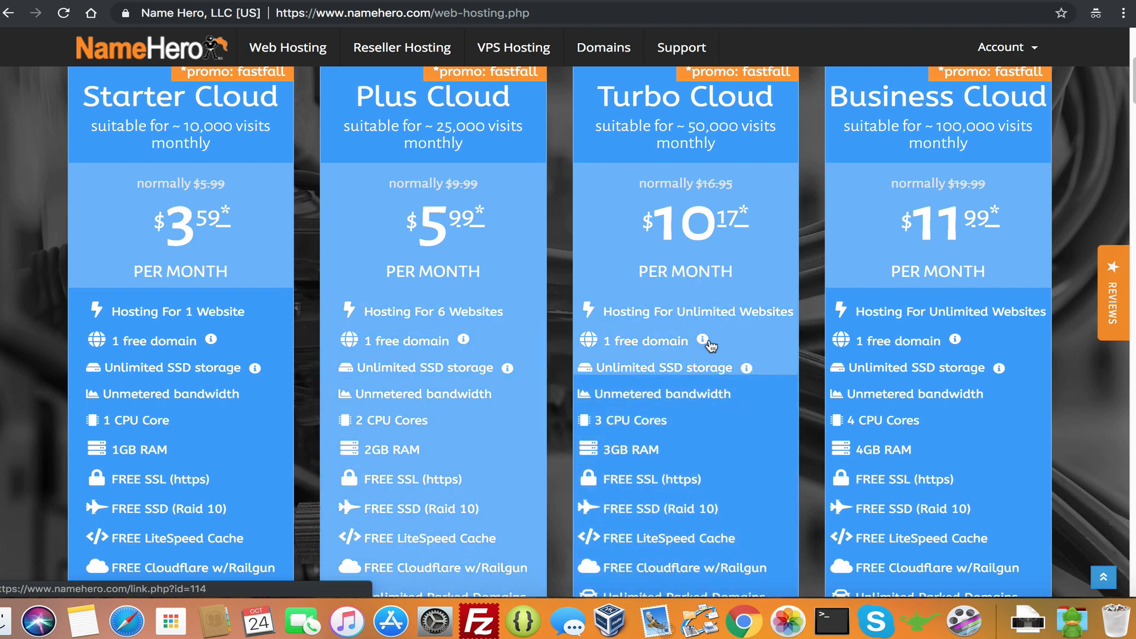
pyautogui.moveTo(703, 340)
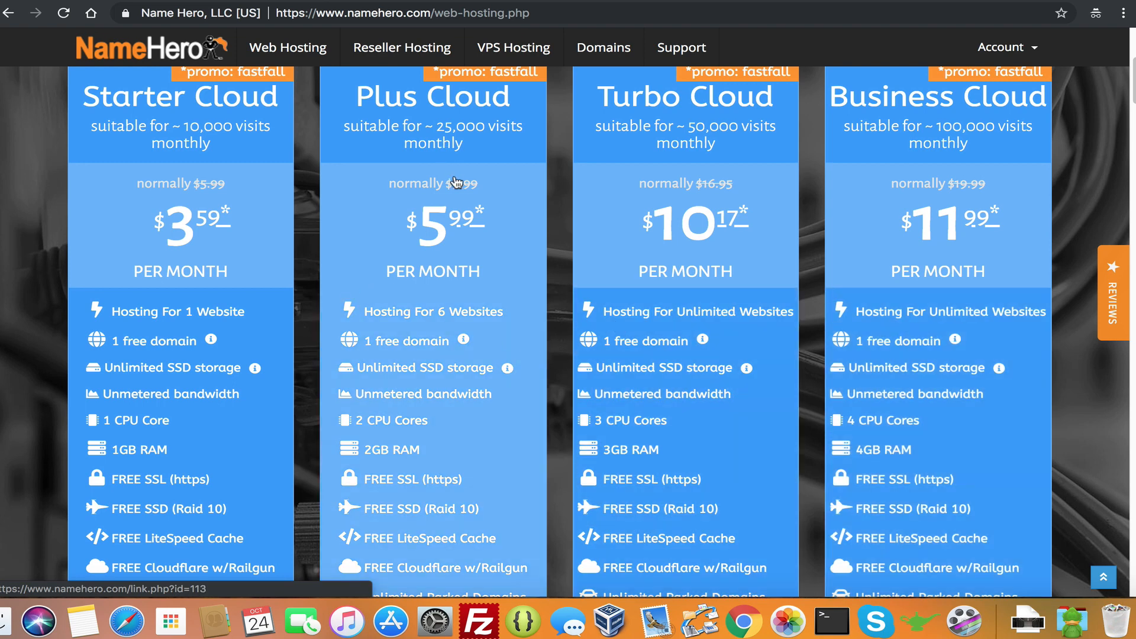
# Order Plus Cloud using the existing domain option, entering keydiets and com, and submit it
pyautogui.click(415, 351)
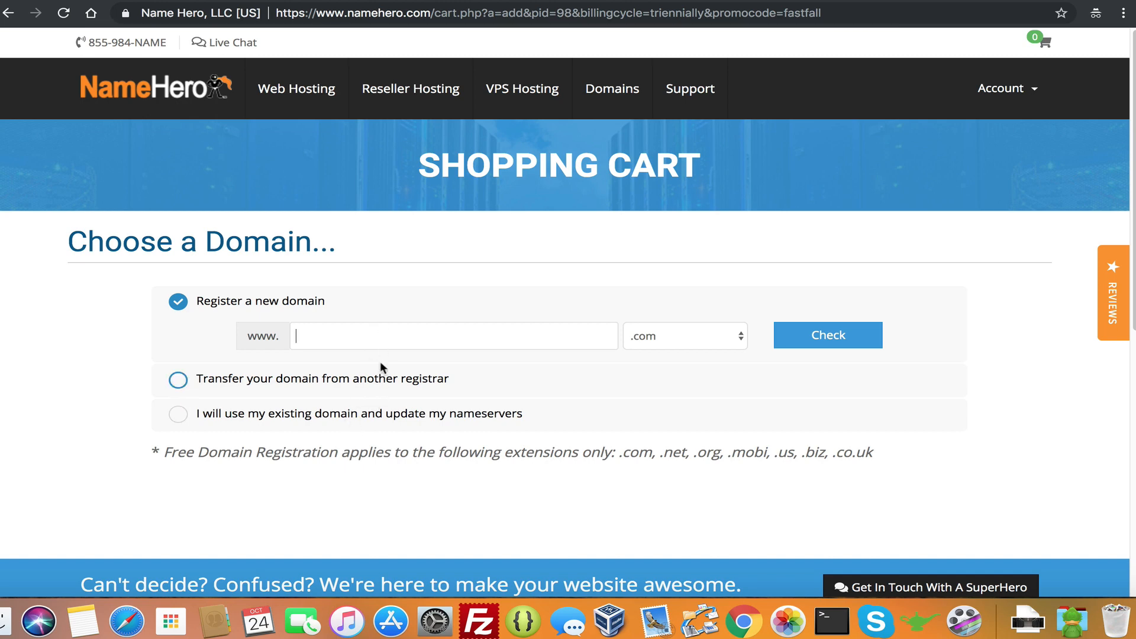
pyautogui.click(328, 413)
pyautogui.write('keydei')
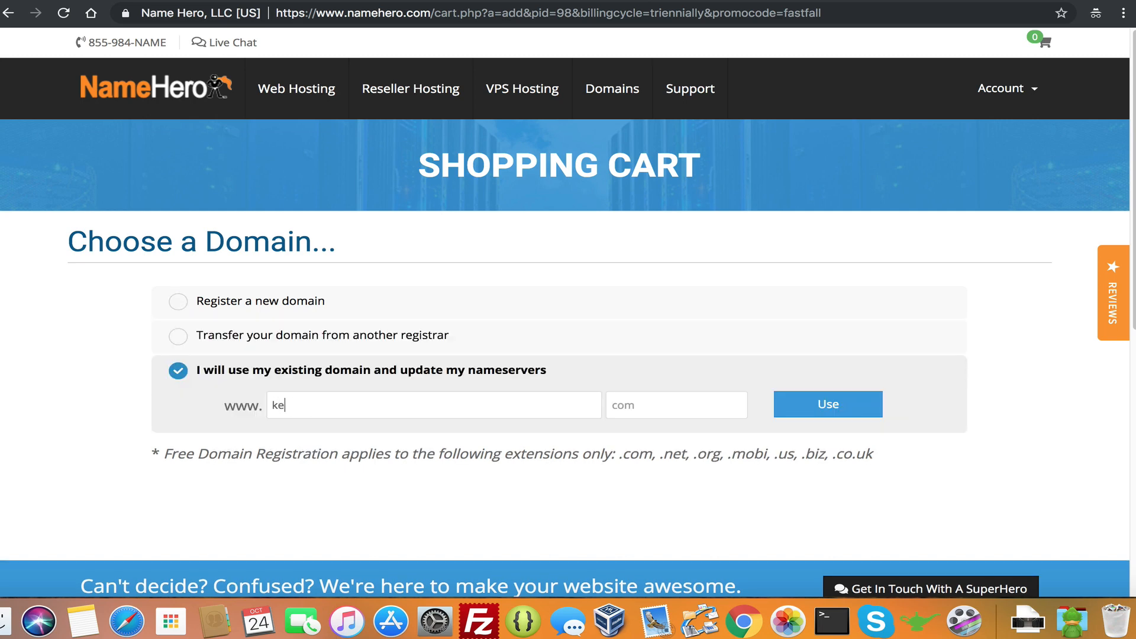
pyautogui.press('BackSpace')
pyautogui.write('iets')
pyautogui.press('Tab')
pyautogui.write('com')
pyautogui.moveTo(319, 406); pyautogui.dragTo(209, 408)
pyautogui.moveTo(645, 408); pyautogui.dragTo(620, 409)
pyautogui.doubleClick(620, 408)
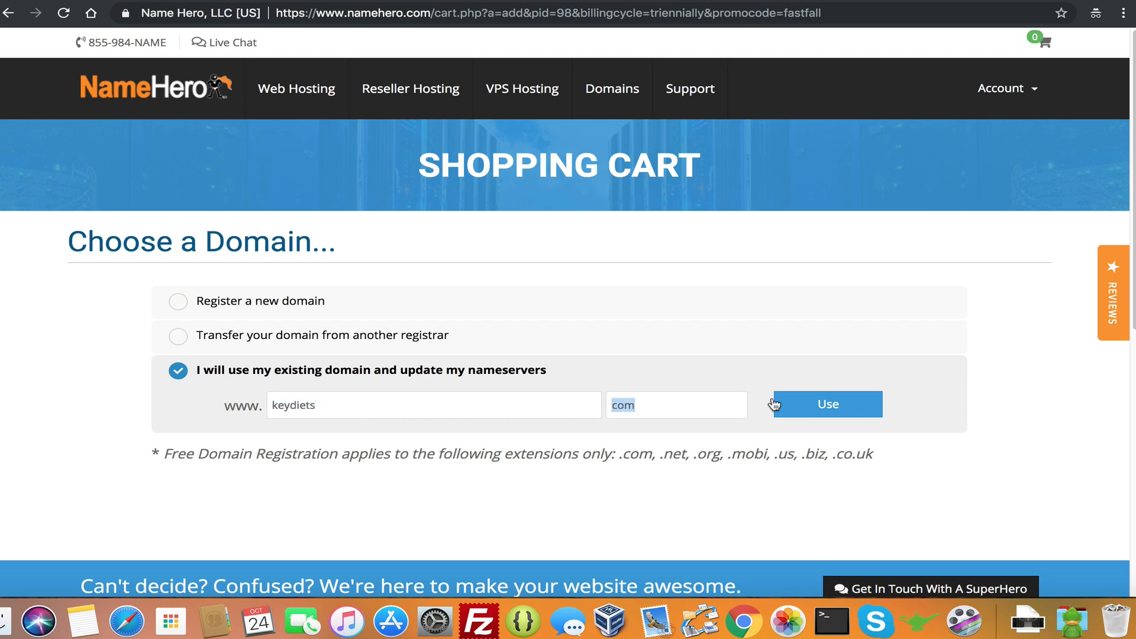
pyautogui.click(806, 415)
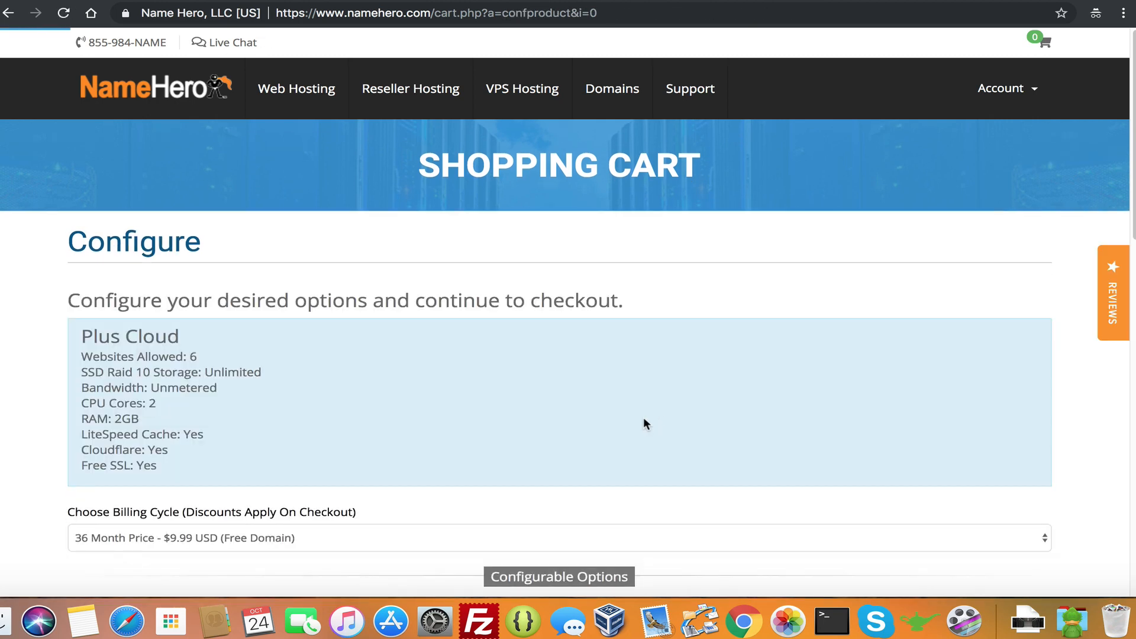
pyautogui.scroll(-3, 643, 417)
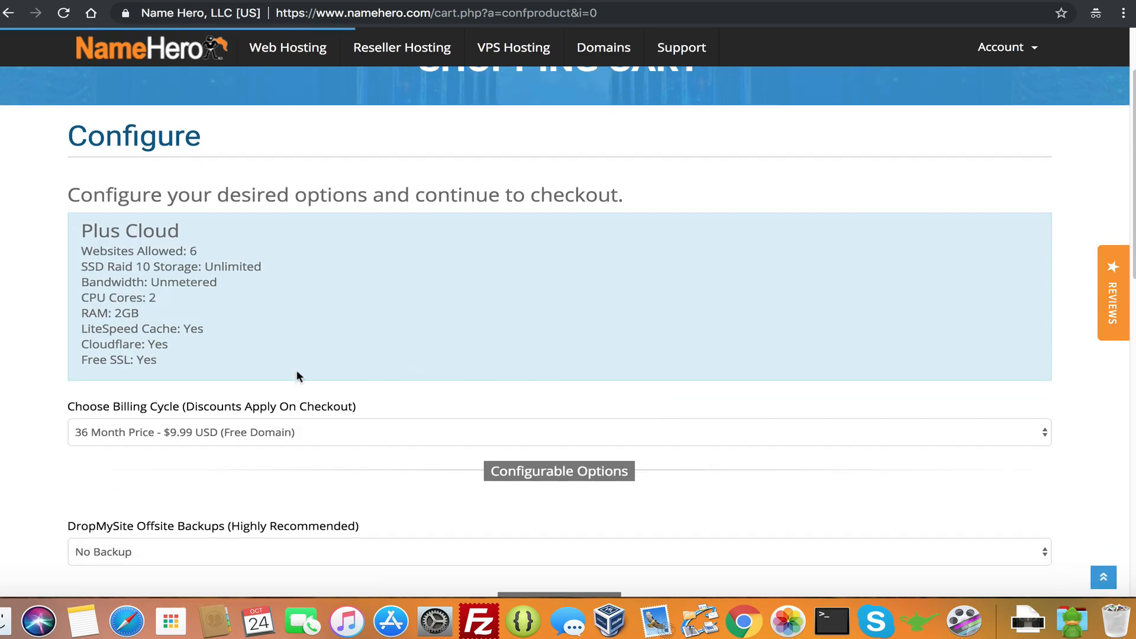
pyautogui.moveTo(185, 370); pyautogui.dragTo(81, 235)
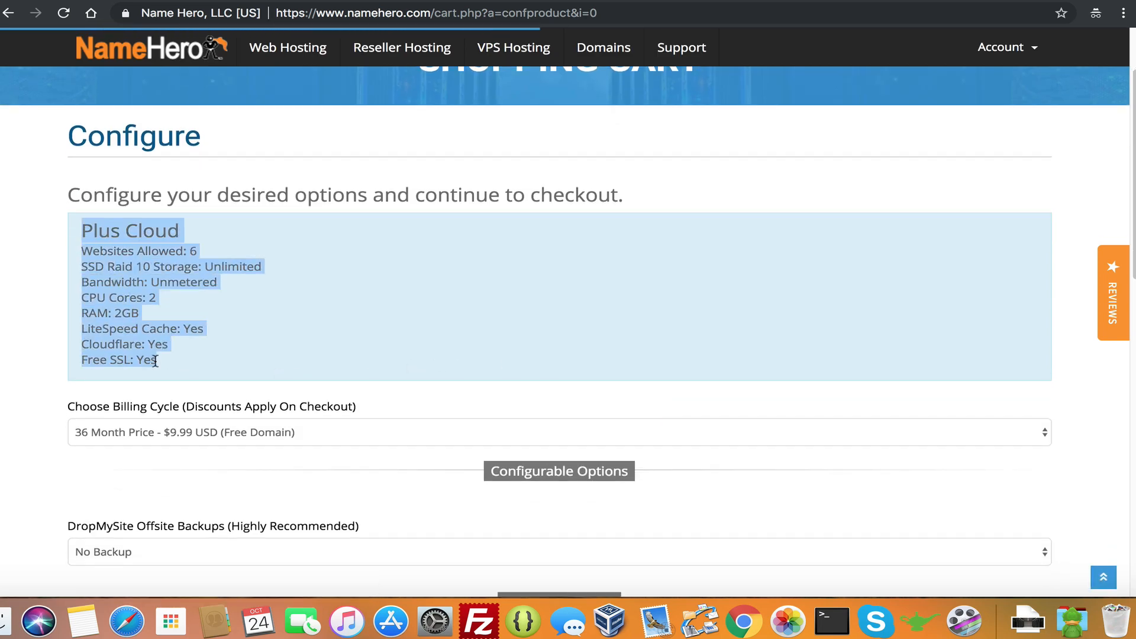
pyautogui.scroll(-1, 172, 322)
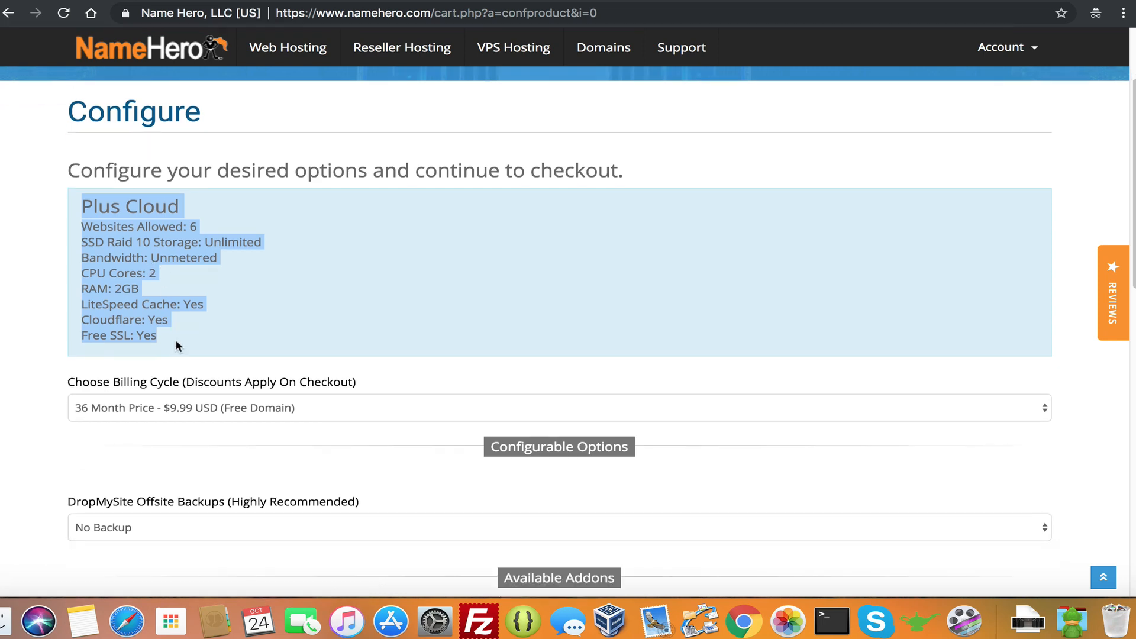
pyautogui.click(207, 382)
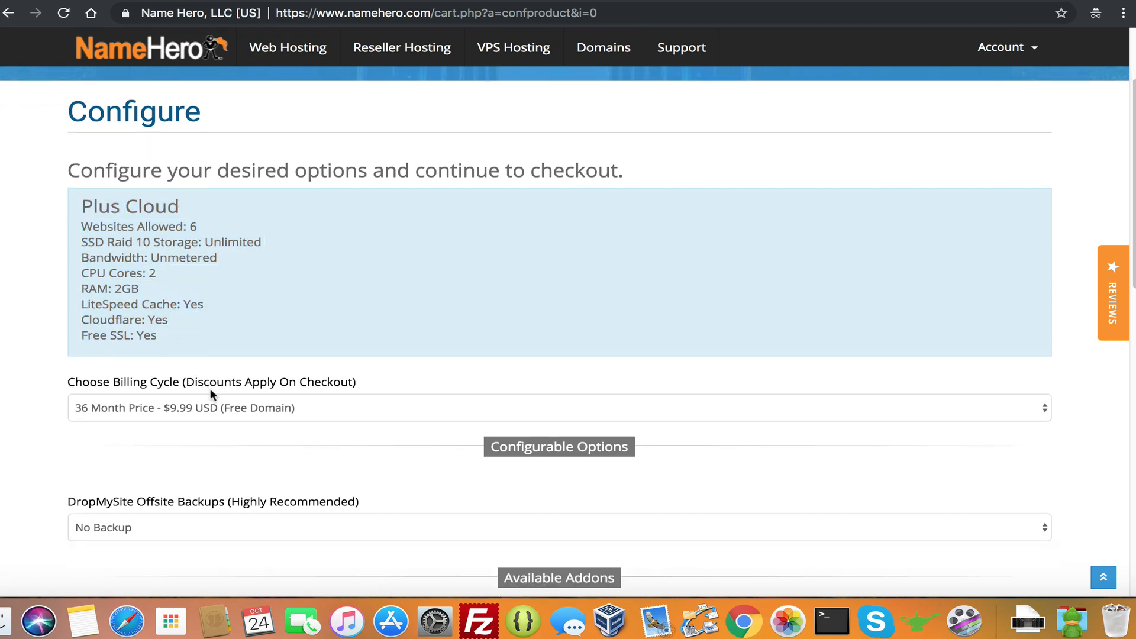
pyautogui.click(208, 401)
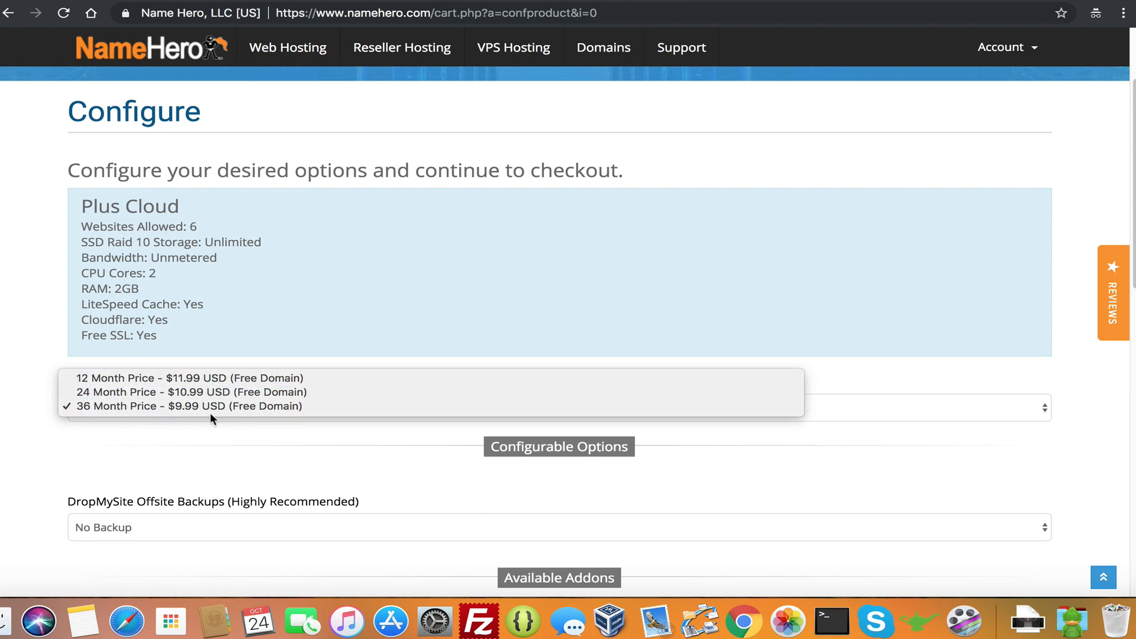
pyautogui.click(201, 437)
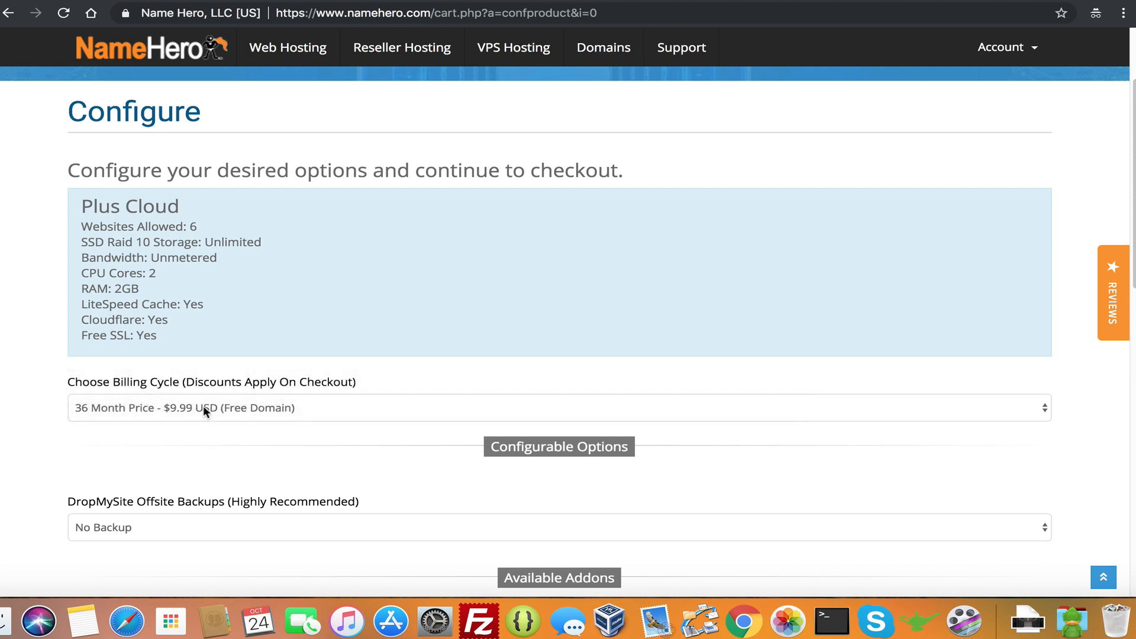
pyautogui.click(157, 408)
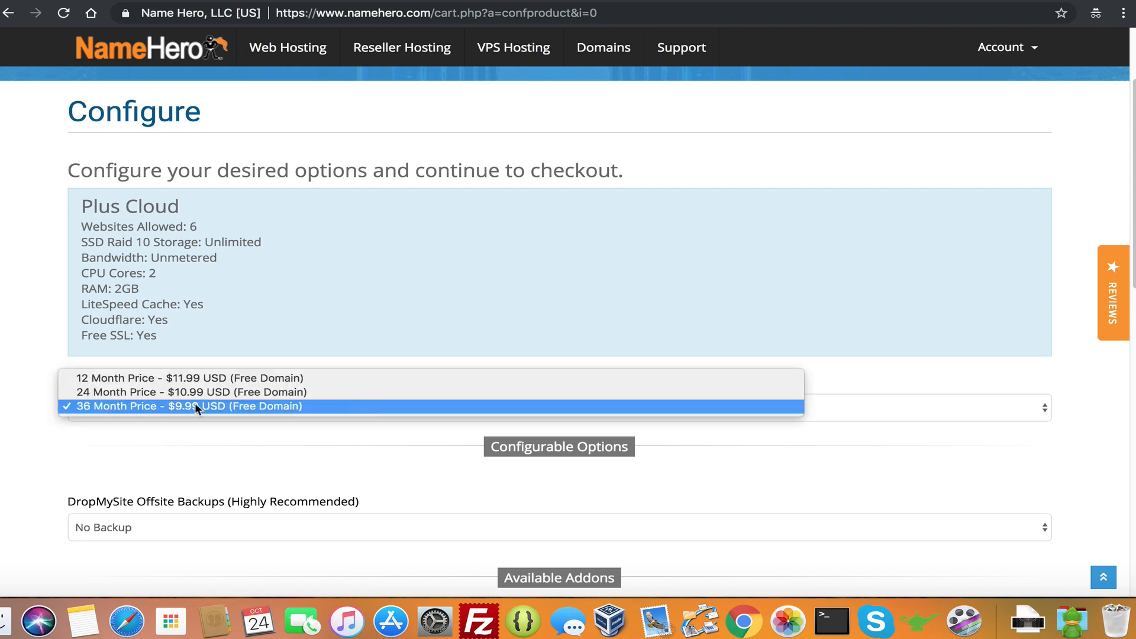
pyautogui.click(197, 445)
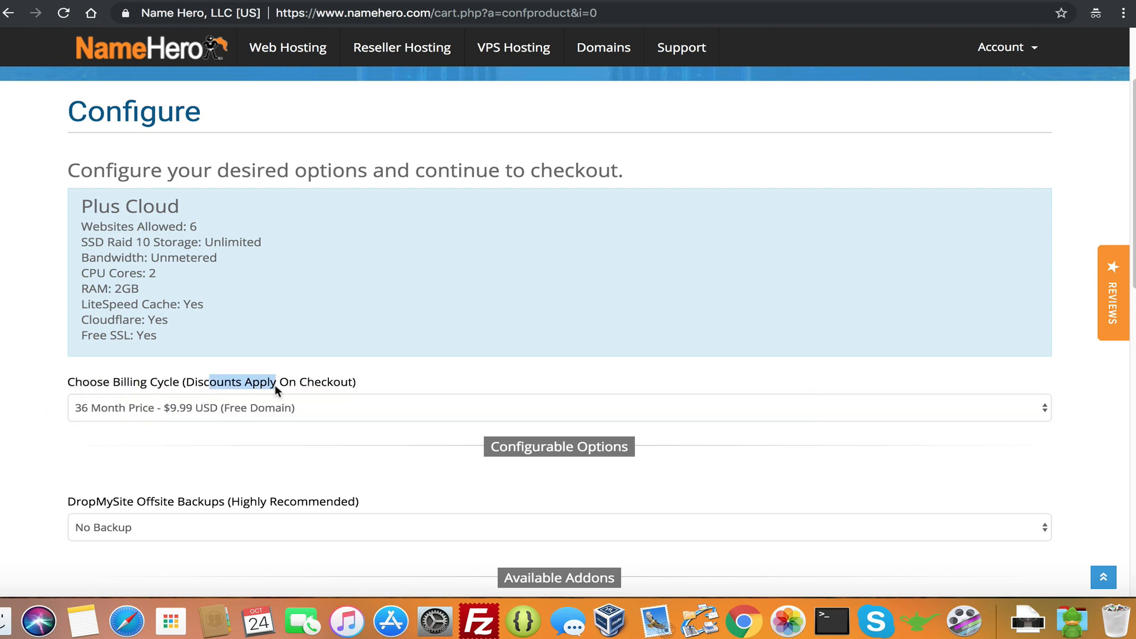
pyautogui.scroll(-5, 278, 370)
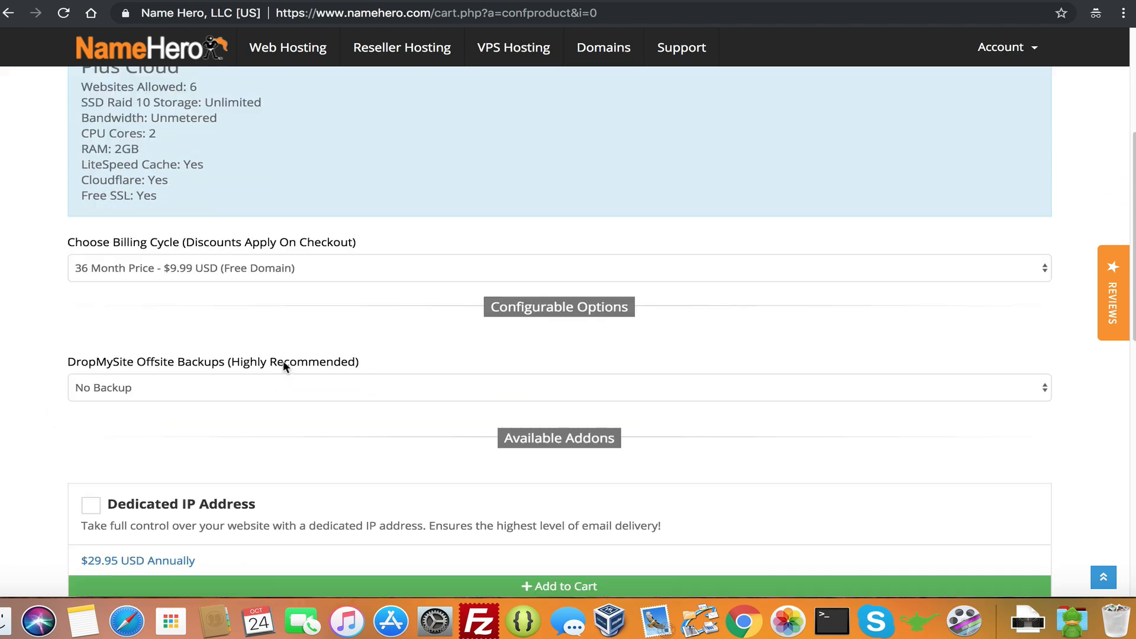
pyautogui.scroll(-1, 171, 380)
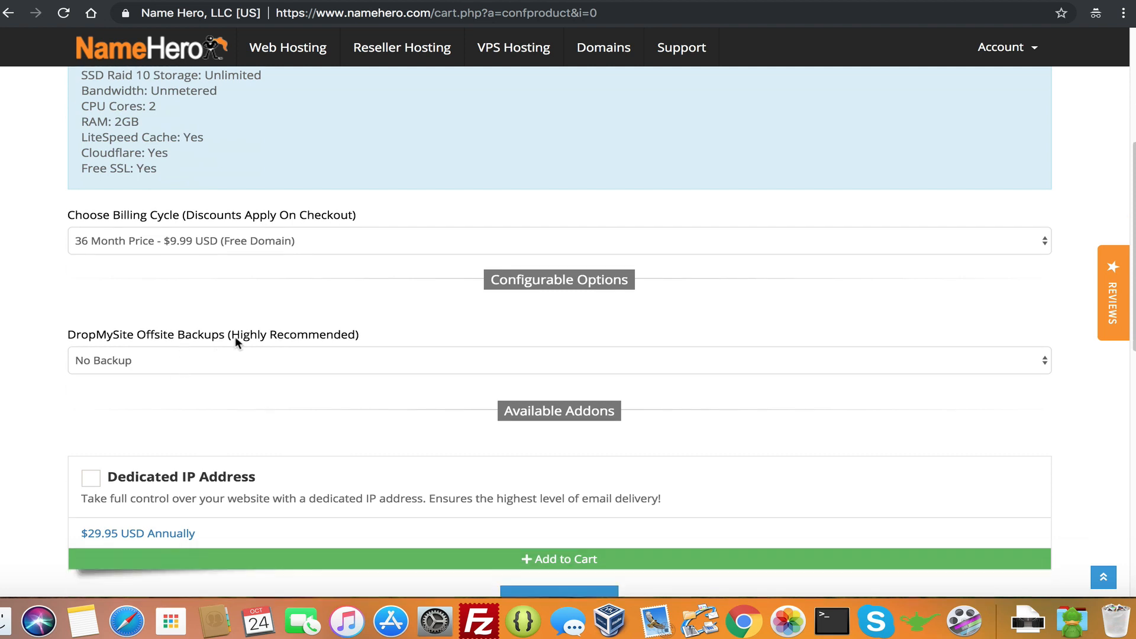
# Choose 5GB $1.99 USD DropMySite backups, tick Dedicated IP Address, and continue to the cart
pyautogui.click(333, 356)
pyautogui.click(325, 371)
pyautogui.scroll(-1, 150, 364)
pyautogui.scroll(-1, 255, 361)
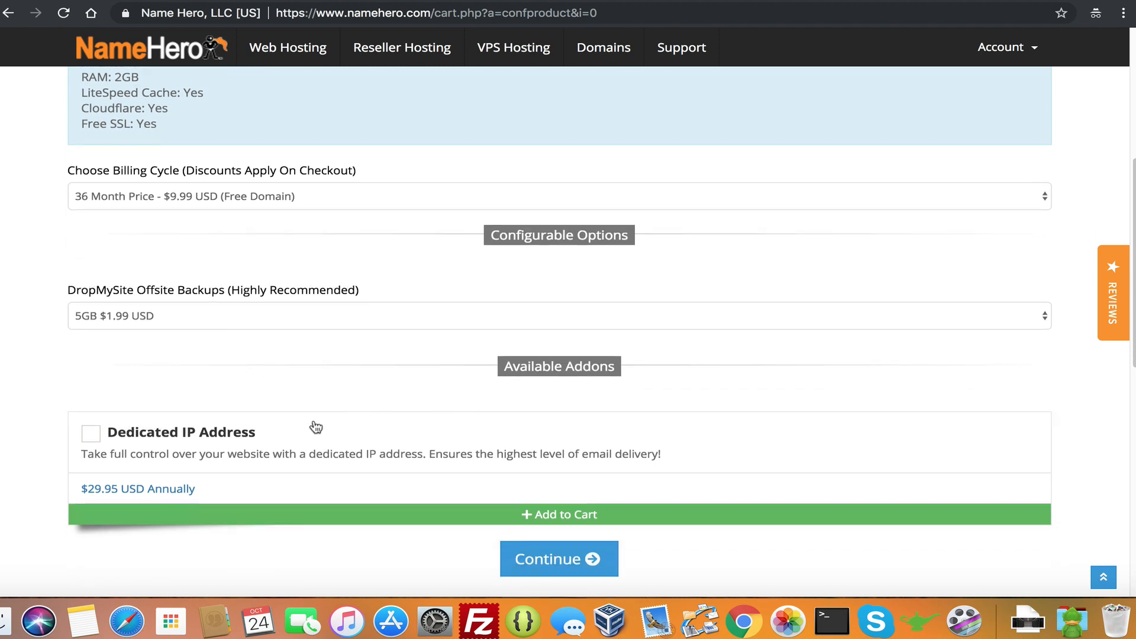
pyautogui.click(131, 432)
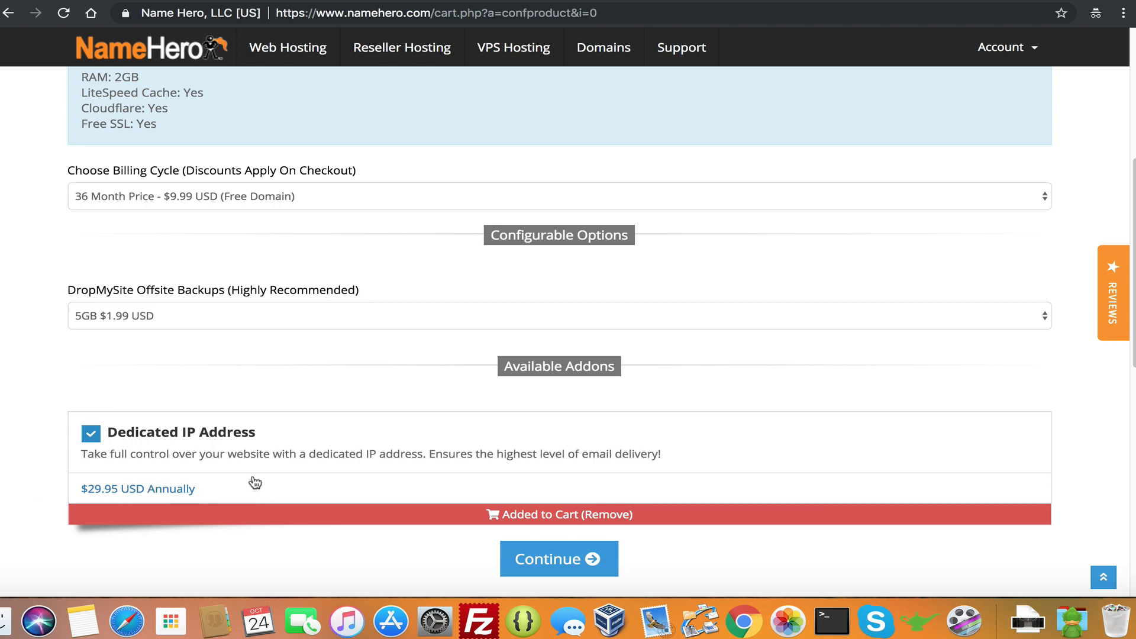
pyautogui.click(541, 555)
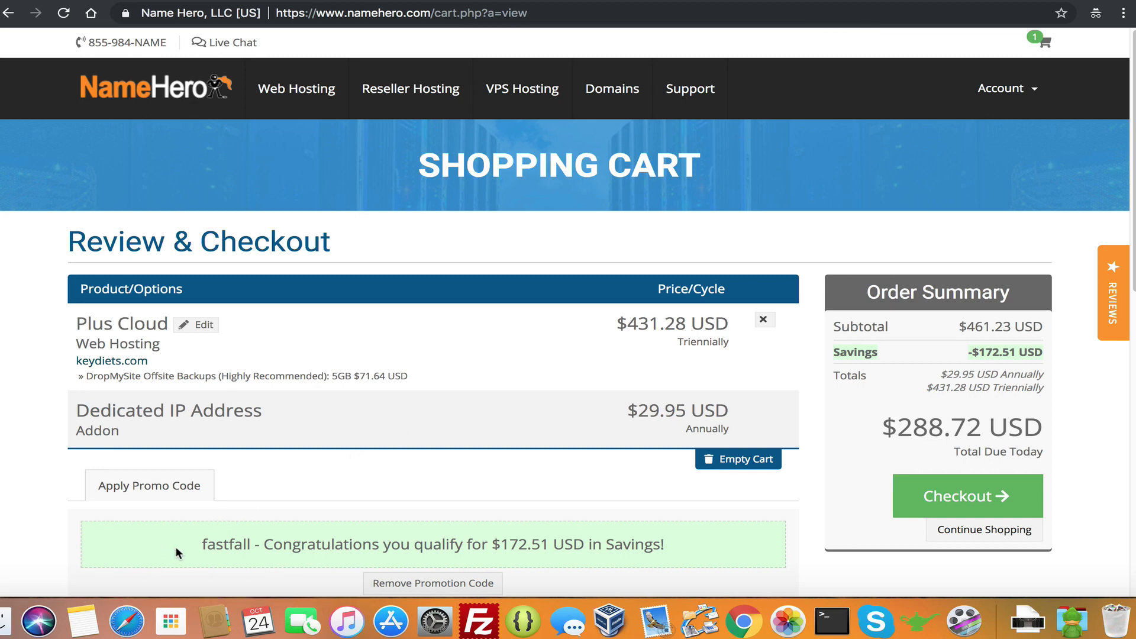
# Check the 172.51 USD promo savings, the subtotal and the $288.72 total due, then proceed to Checkout
pyautogui.moveTo(202, 544); pyautogui.dragTo(500, 544)
pyautogui.click(697, 545)
pyautogui.click(500, 545)
pyautogui.moveTo(968, 327); pyautogui.dragTo(959, 329)
pyautogui.moveTo(883, 424); pyautogui.dragTo(976, 420)
pyautogui.click(977, 420)
pyautogui.scroll(-1, 821, 428)
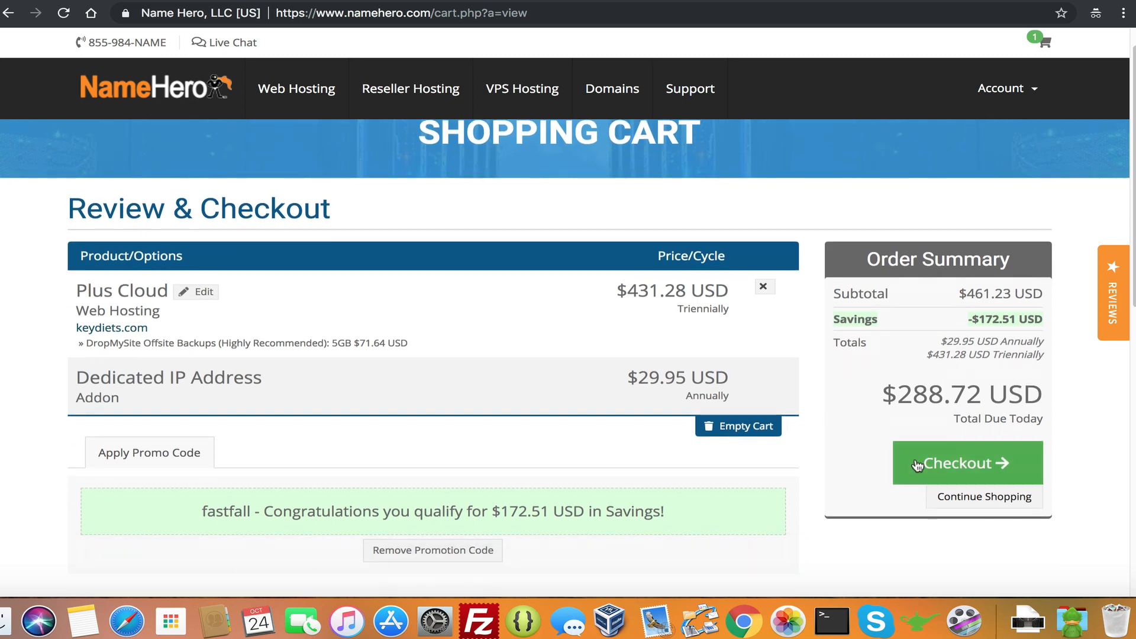
pyautogui.click(966, 467)
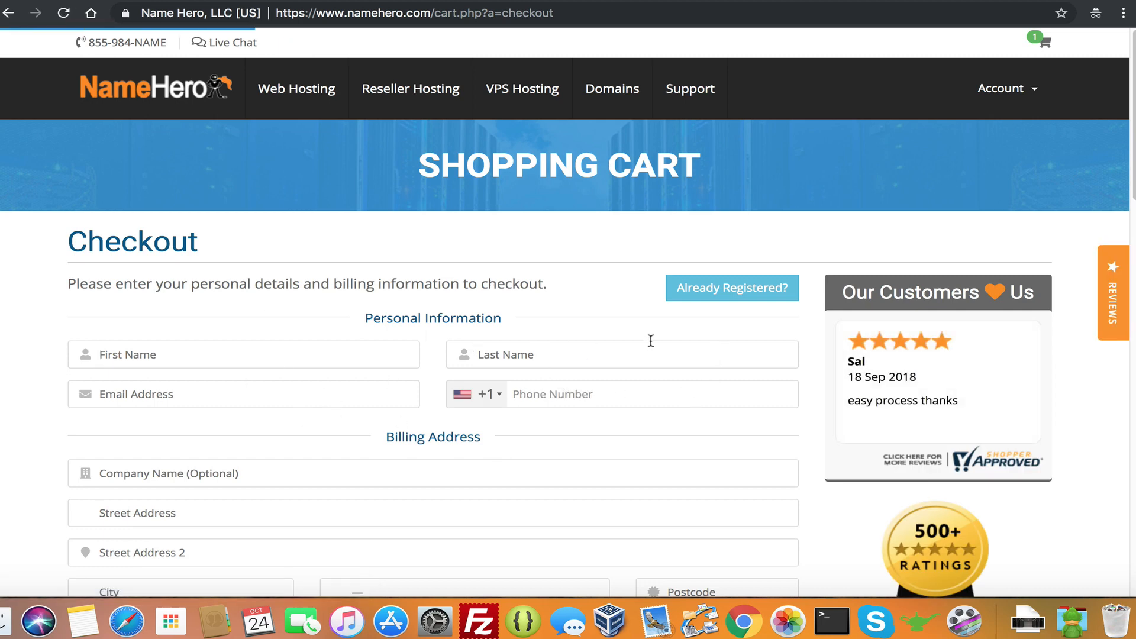
# Scroll through the Checkout form and fill in the Support PIN and the remaining account fields
pyautogui.scroll(-2, 550, 345)
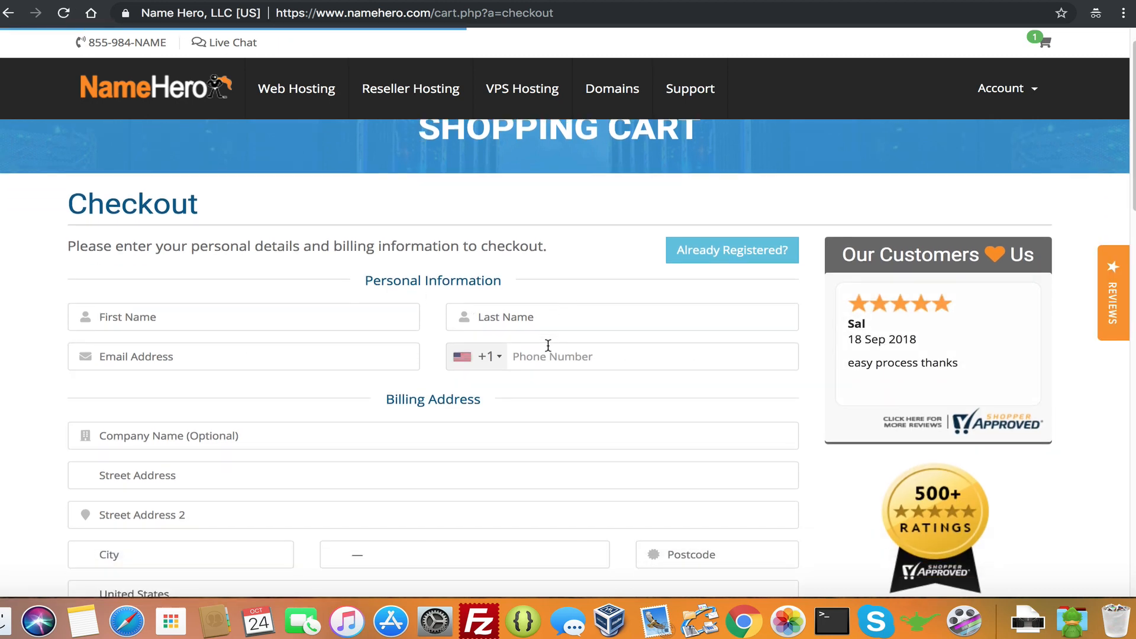
pyautogui.scroll(-2, 541, 350)
pyautogui.scroll(-3, 381, 325)
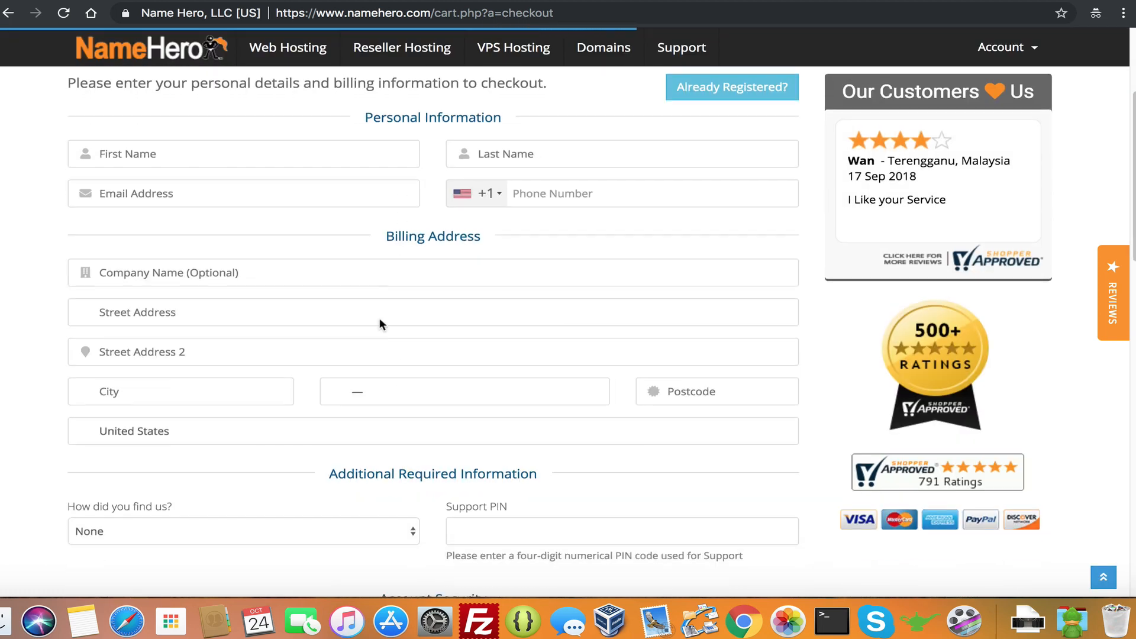
pyautogui.scroll(-1, 370, 314)
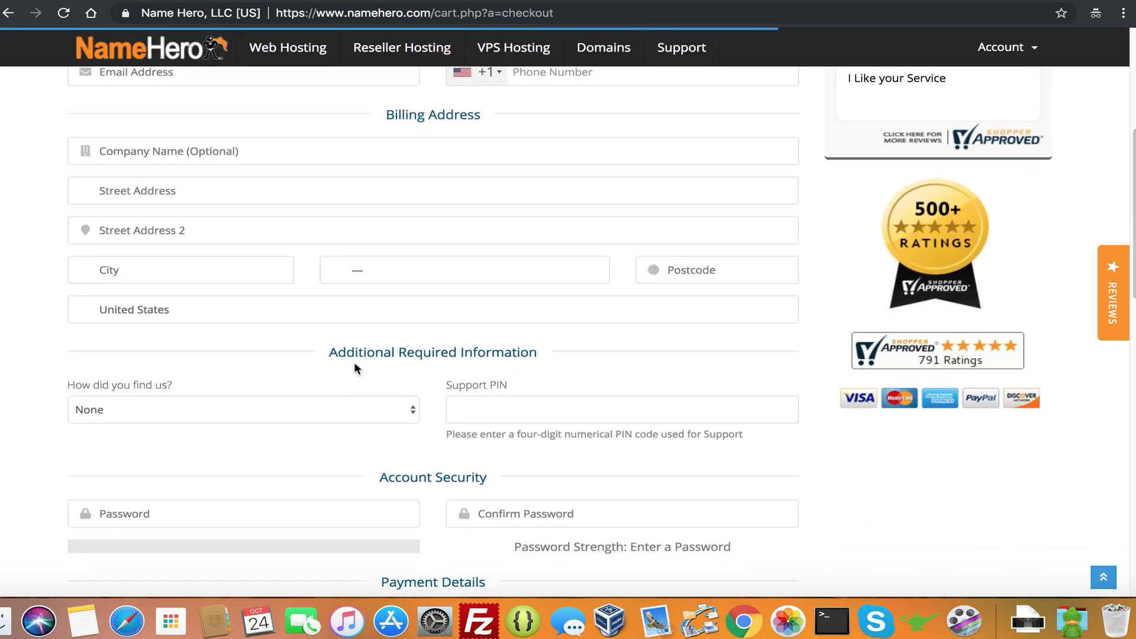
pyautogui.scroll(-1, 355, 367)
pyautogui.click(500, 362)
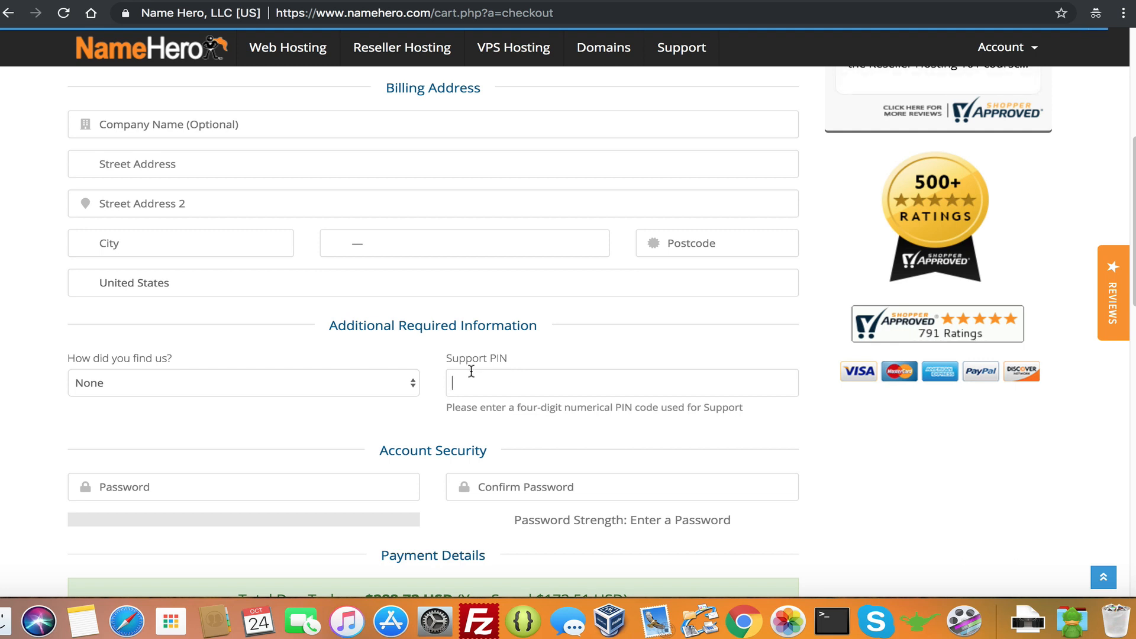
pyautogui.scroll(6, 747, 286)
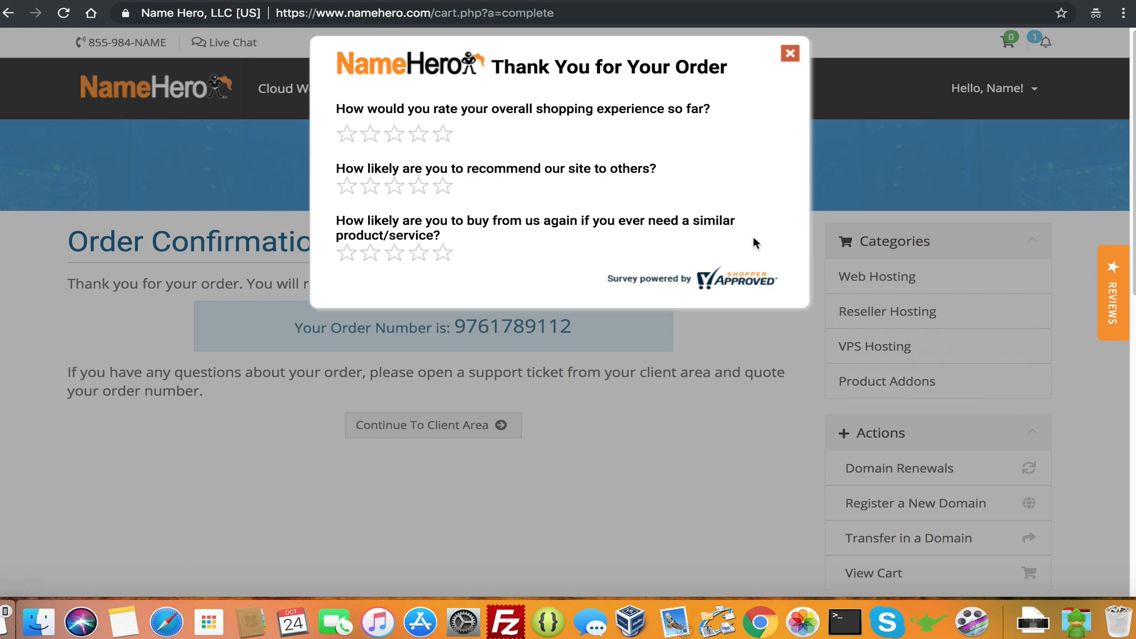
# Rate shopping experience, recommending and buying again five stars each, then close the survey with the red X
pyautogui.click(441, 135)
pyautogui.click(441, 185)
pyautogui.click(449, 254)
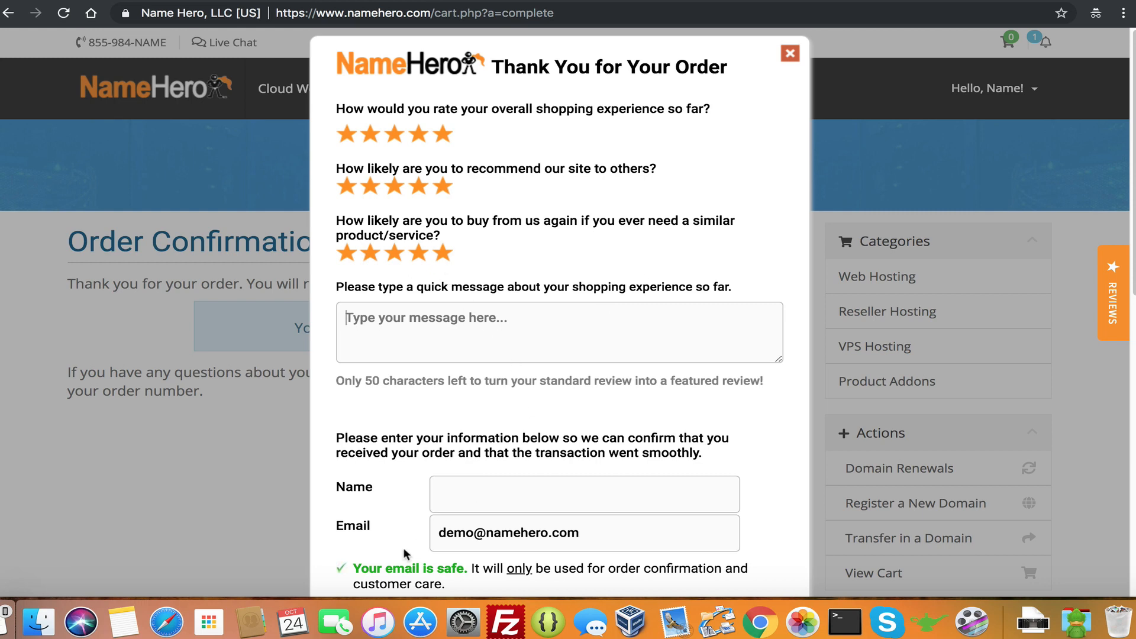
pyautogui.click(450, 491)
pyautogui.scroll(-1, 424, 487)
pyautogui.scroll(-1, 424, 486)
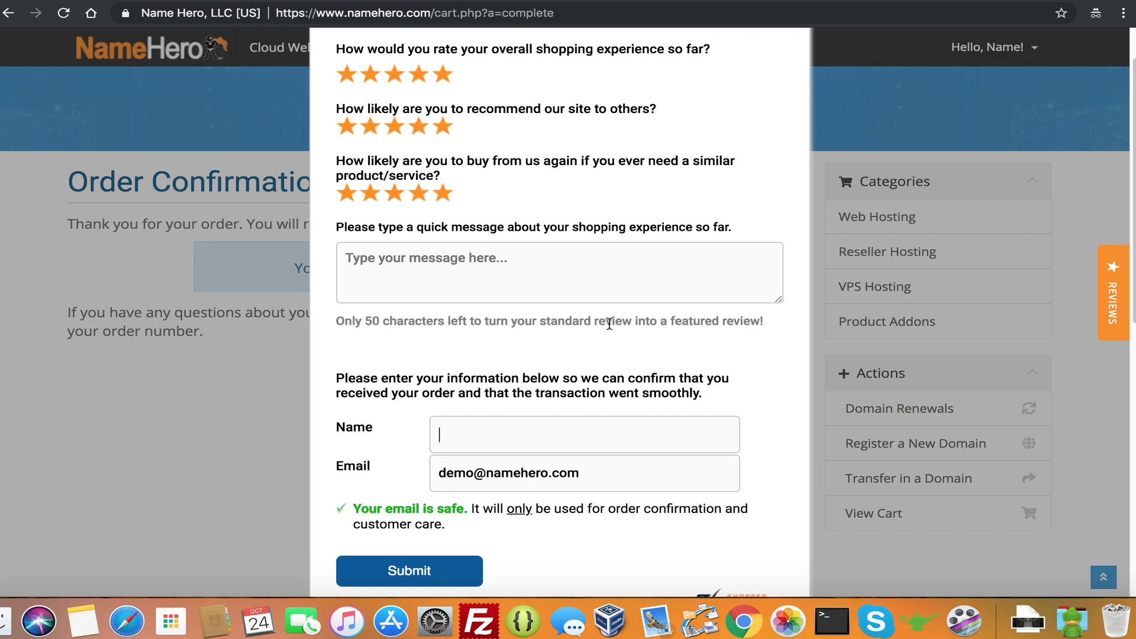
pyautogui.scroll(2, 621, 329)
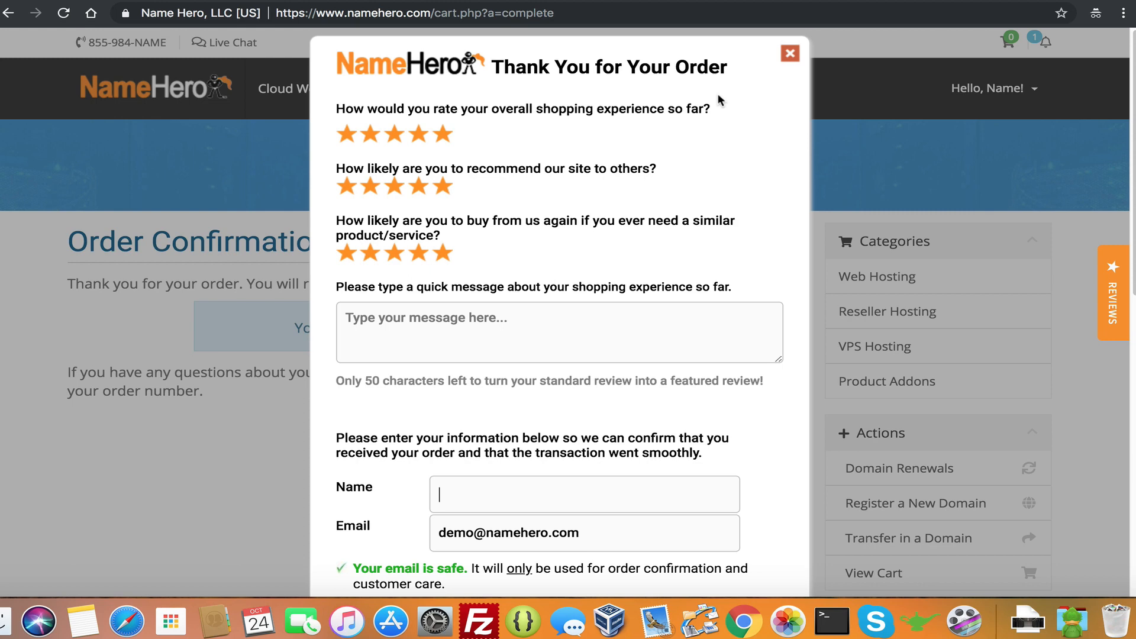
pyautogui.click(791, 55)
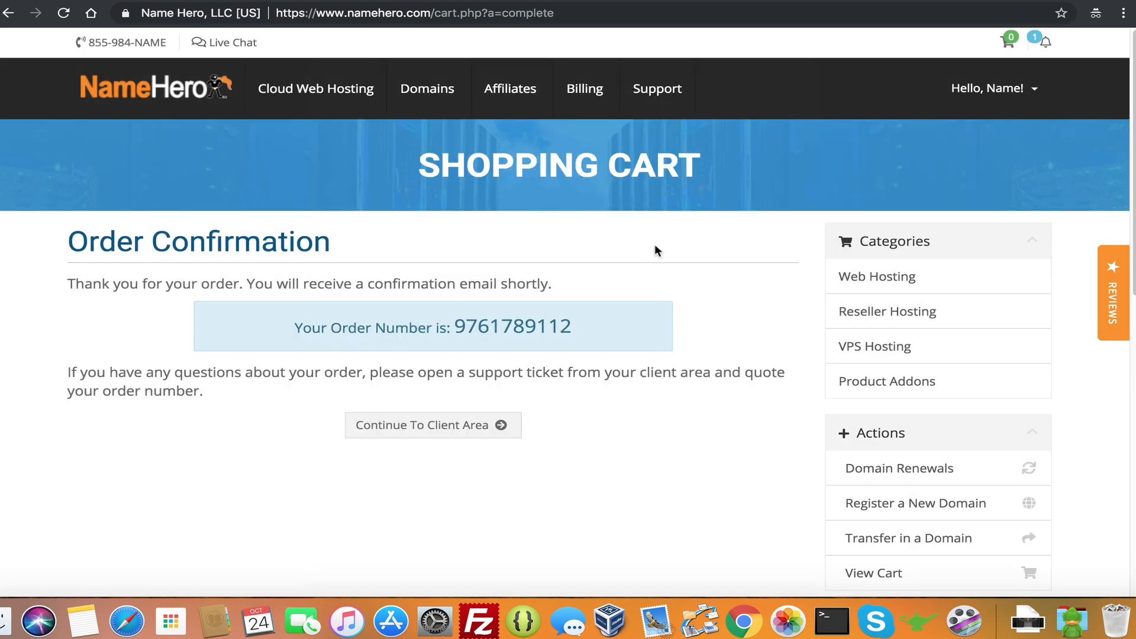
# Go to the client area and open the keydiets.com Plus Cloud service under Cloud Web Hosting
pyautogui.click(411, 424)
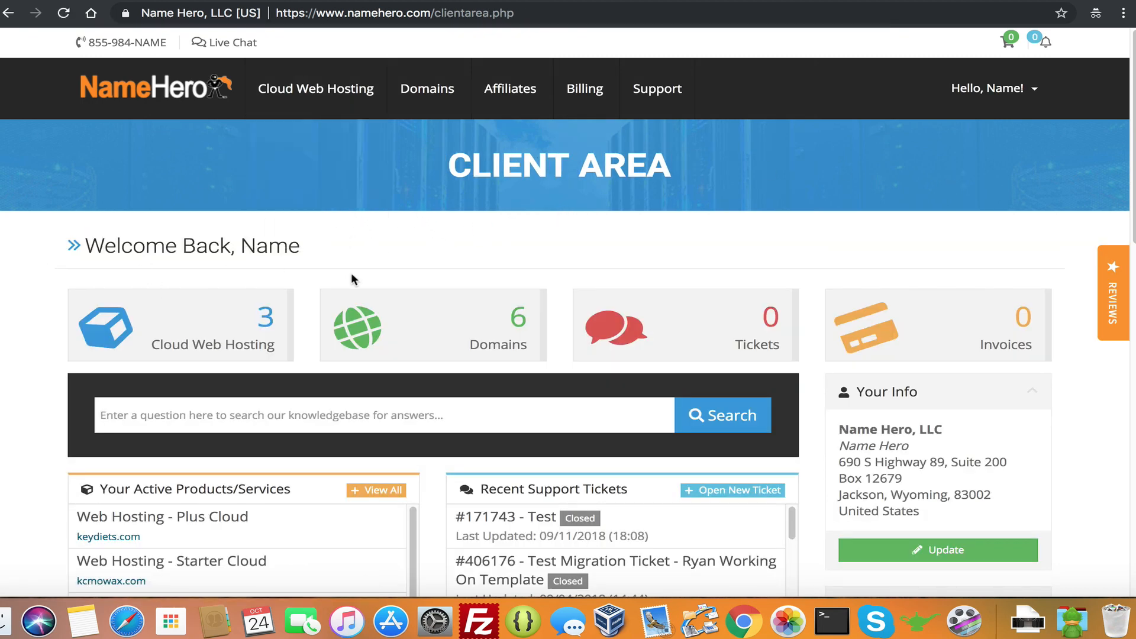
pyautogui.click(211, 330)
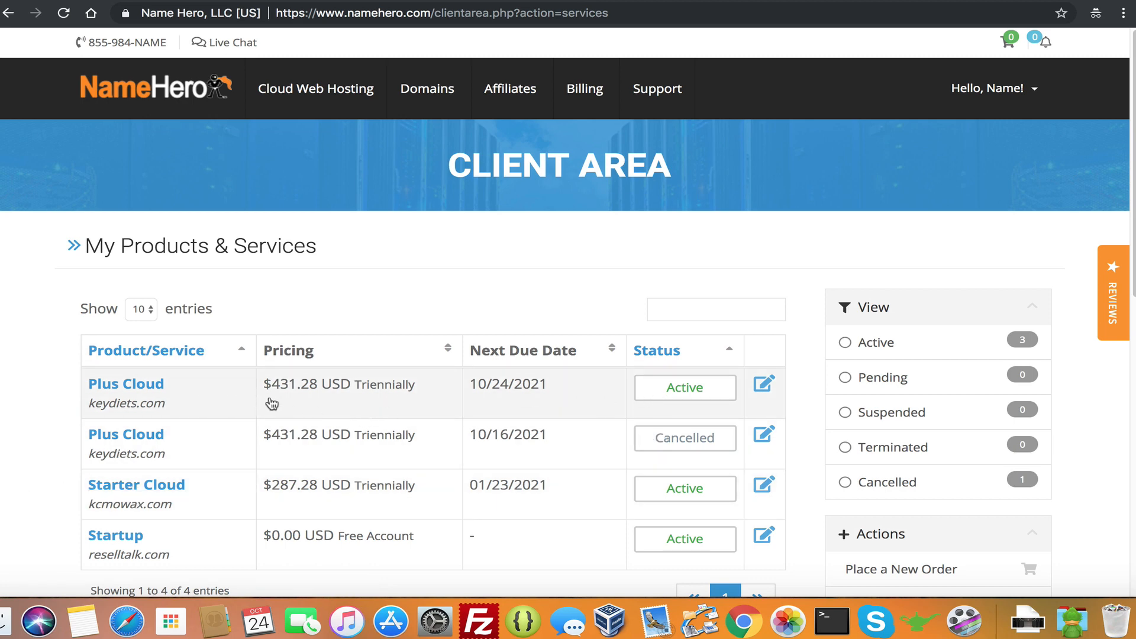
pyautogui.click(665, 389)
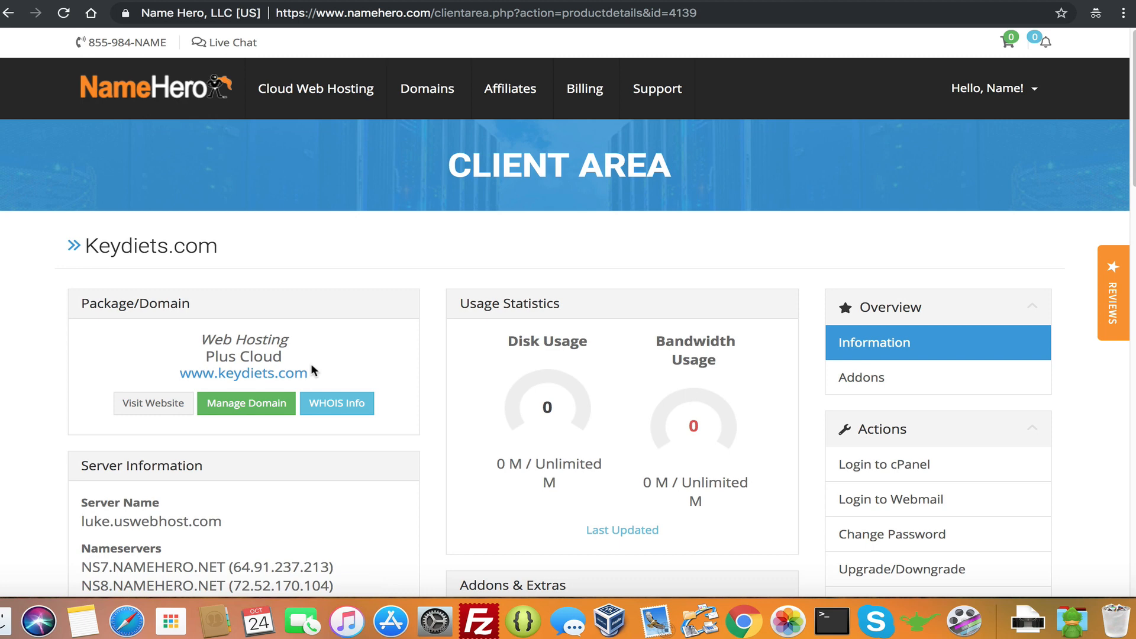
# Note nameservers NS7.NAMEHERO.NET and NS8.NAMEHERO.NET, then log into cPanel for keydiets.com
pyautogui.scroll(-1, 405, 355)
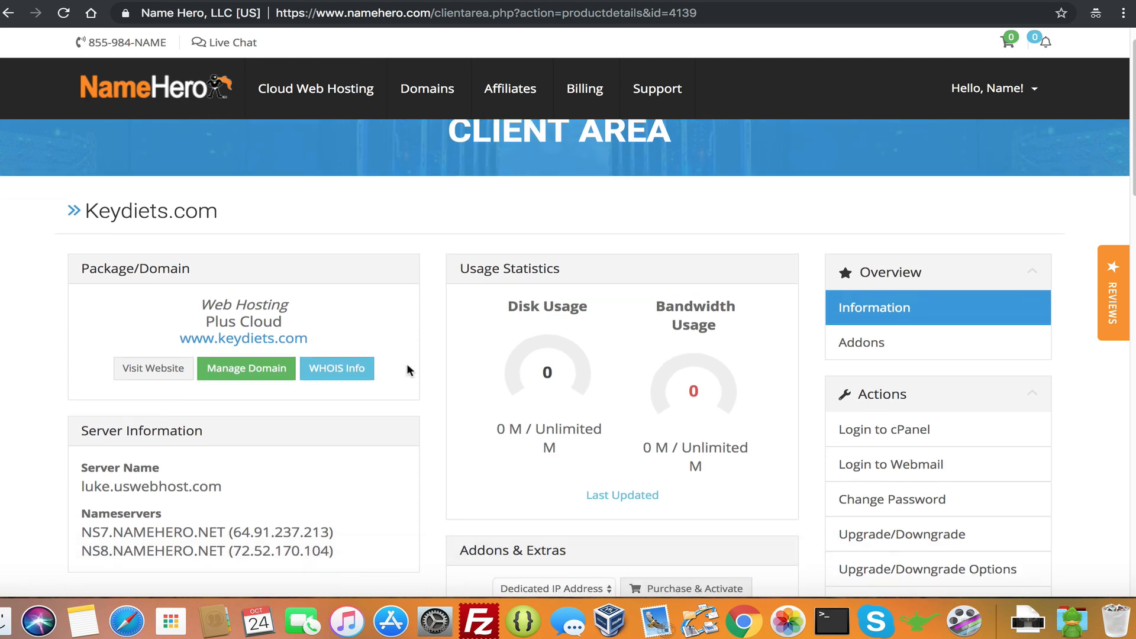
pyautogui.moveTo(82, 532); pyautogui.dragTo(124, 535)
pyautogui.click(109, 549)
pyautogui.click(124, 533)
pyautogui.click(873, 429)
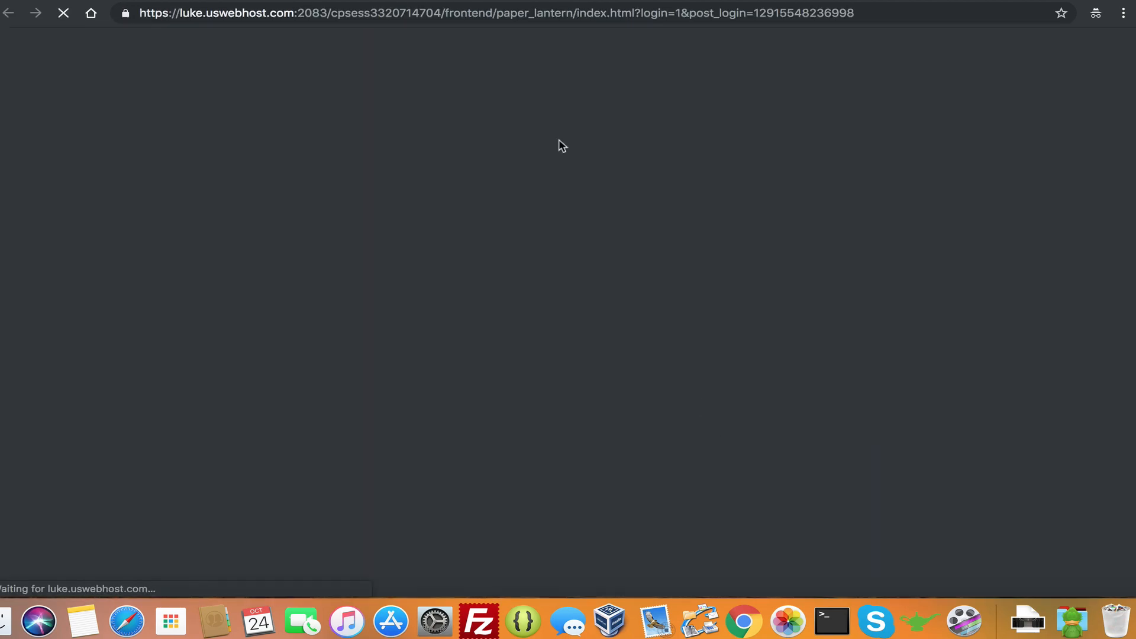
pyautogui.scroll(-20, 270, 290)
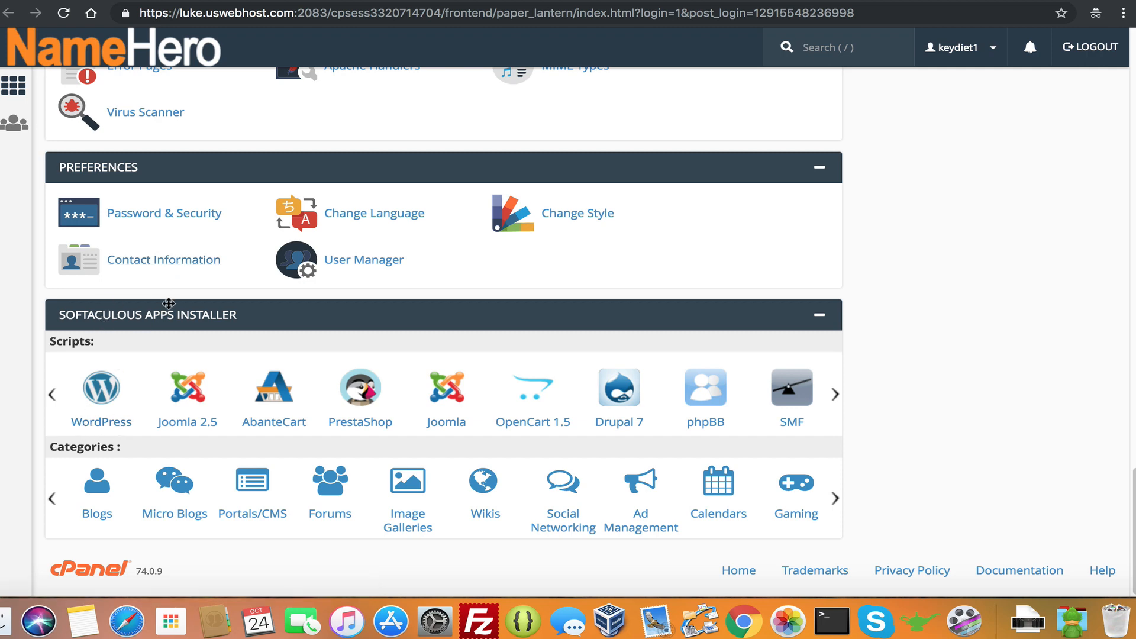
pyautogui.click(107, 421)
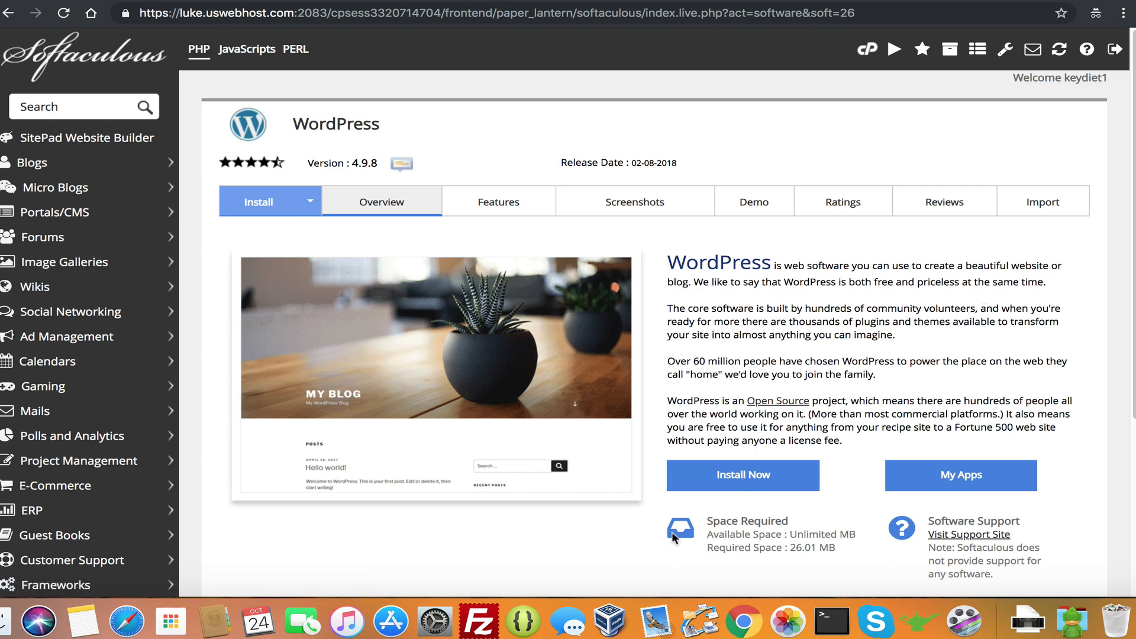
pyautogui.click(743, 475)
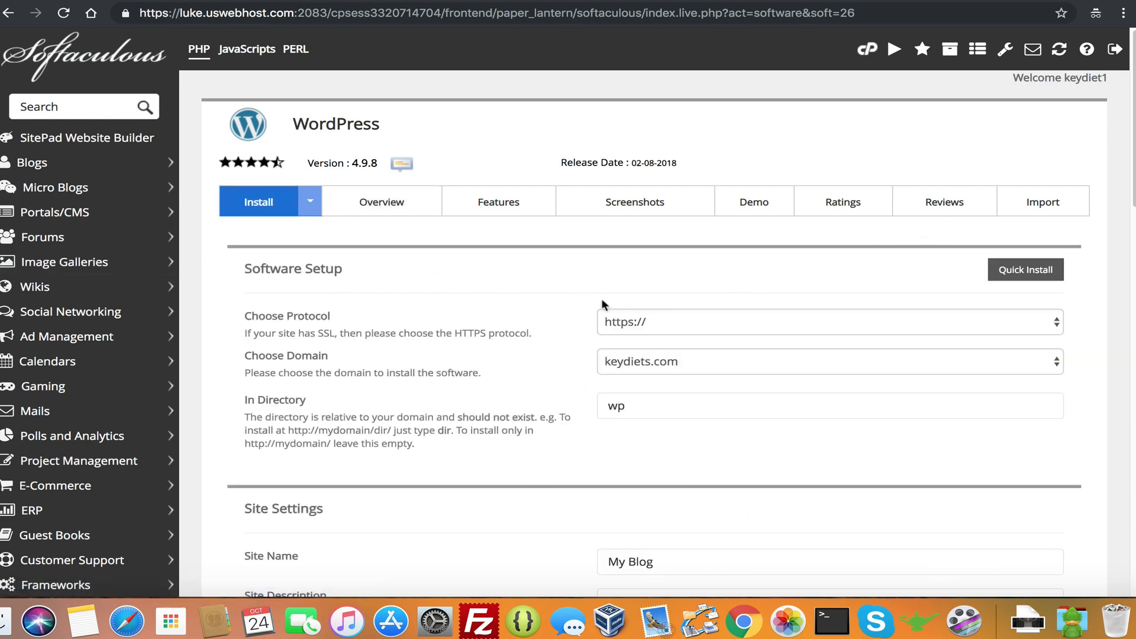
pyautogui.click(679, 317)
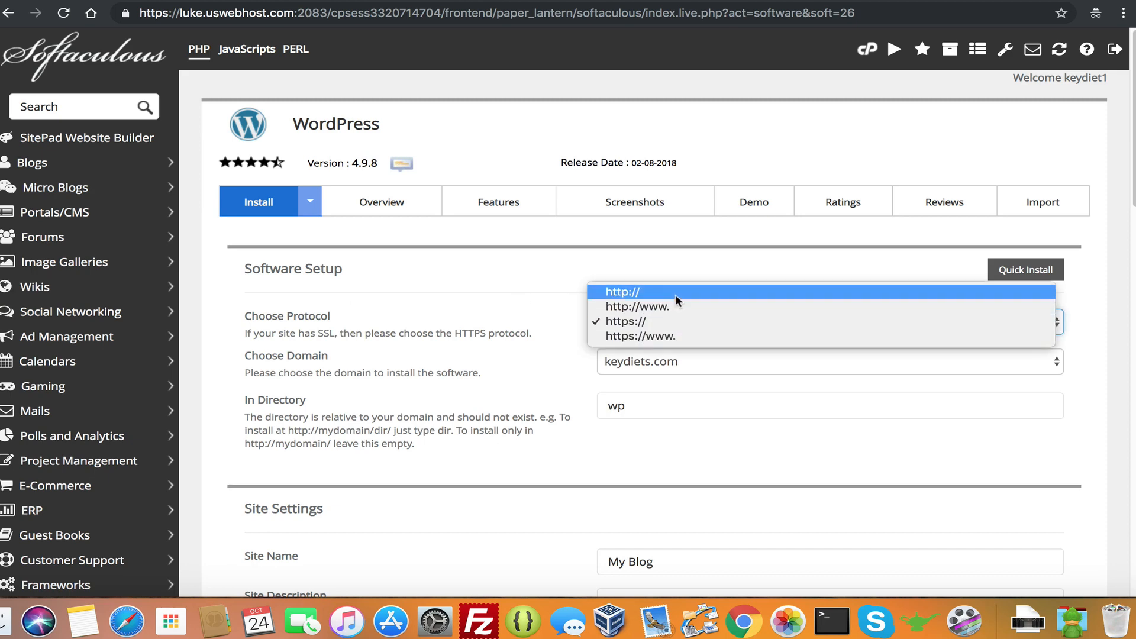
pyautogui.click(610, 320)
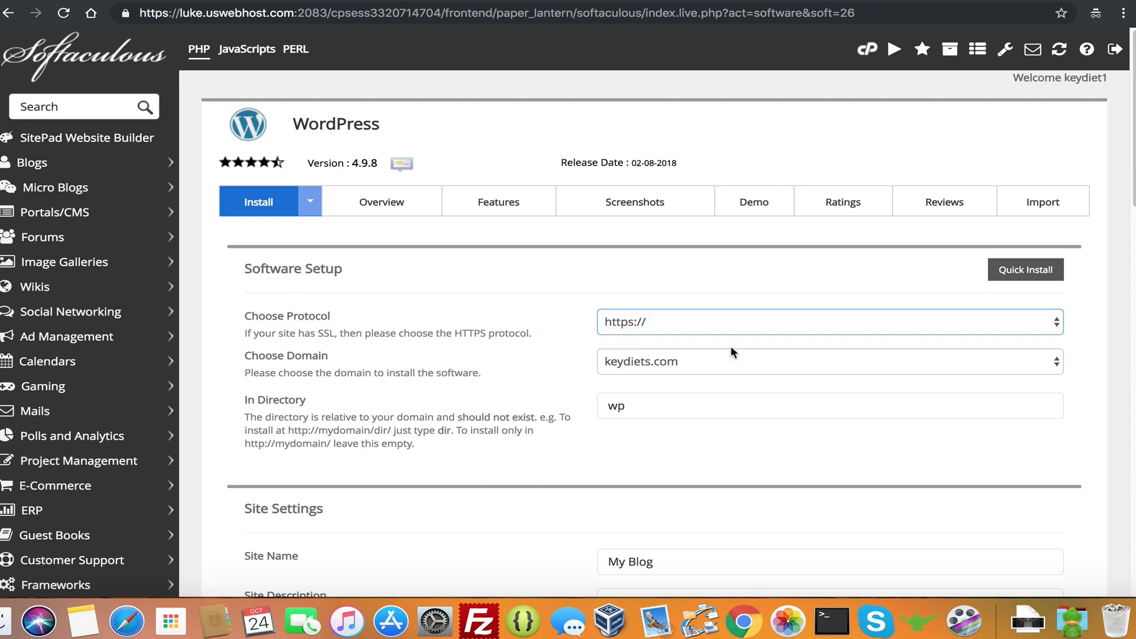
pyautogui.click(629, 398)
pyautogui.click(626, 367)
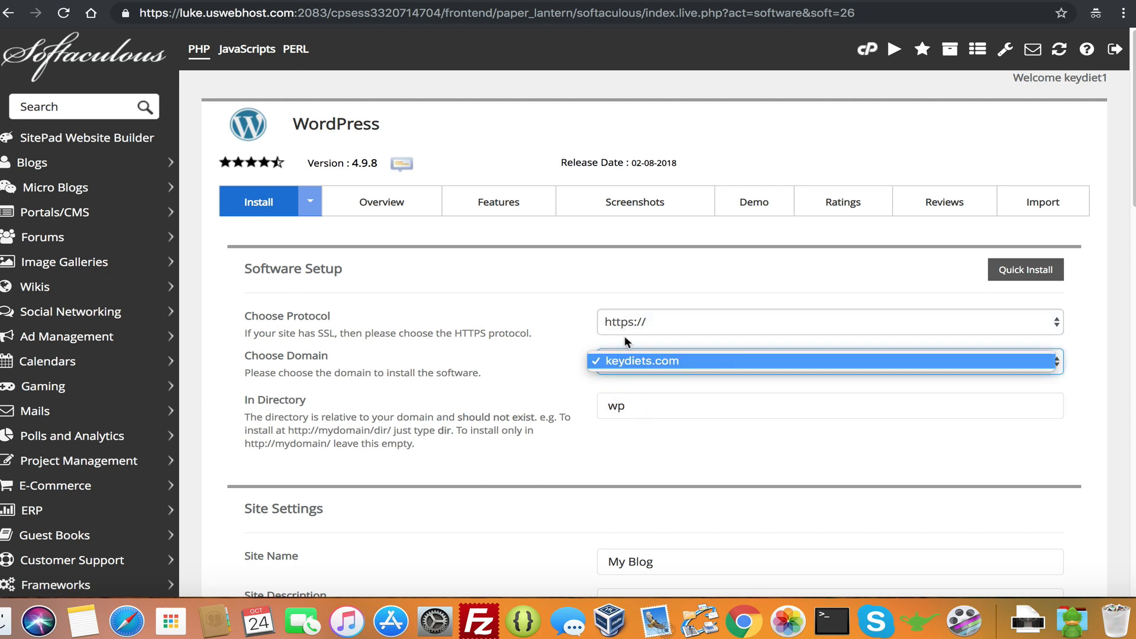
pyautogui.click(539, 371)
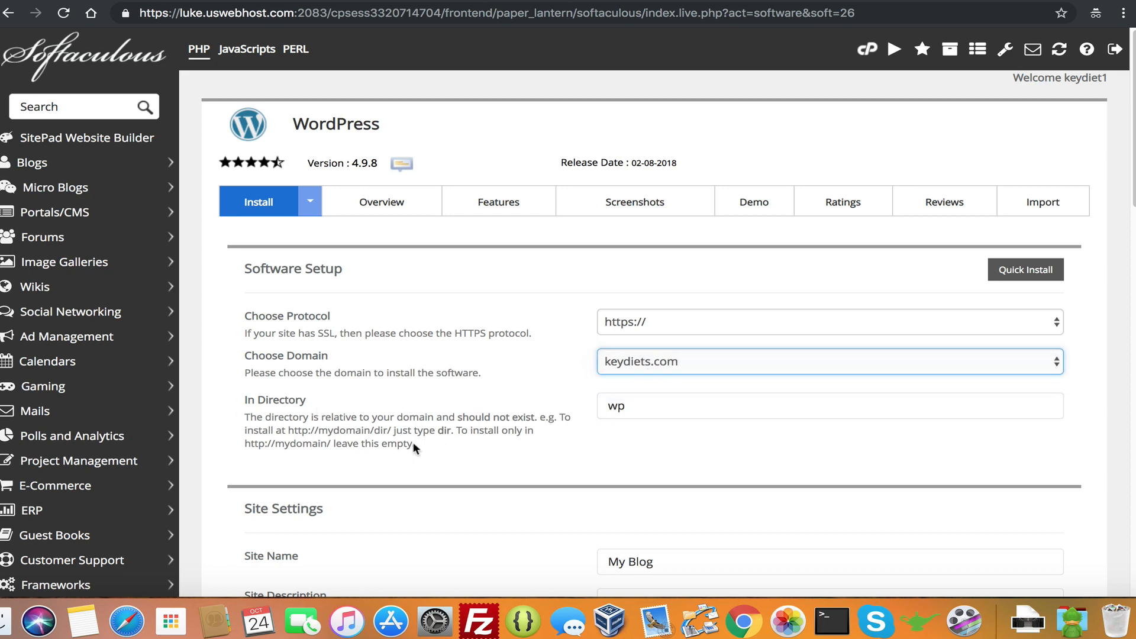
# Delete 'wp' from the In Directory field so WordPress installs at the domain root
pyautogui.moveTo(415, 446); pyautogui.dragTo(268, 423)
pyautogui.click(279, 415)
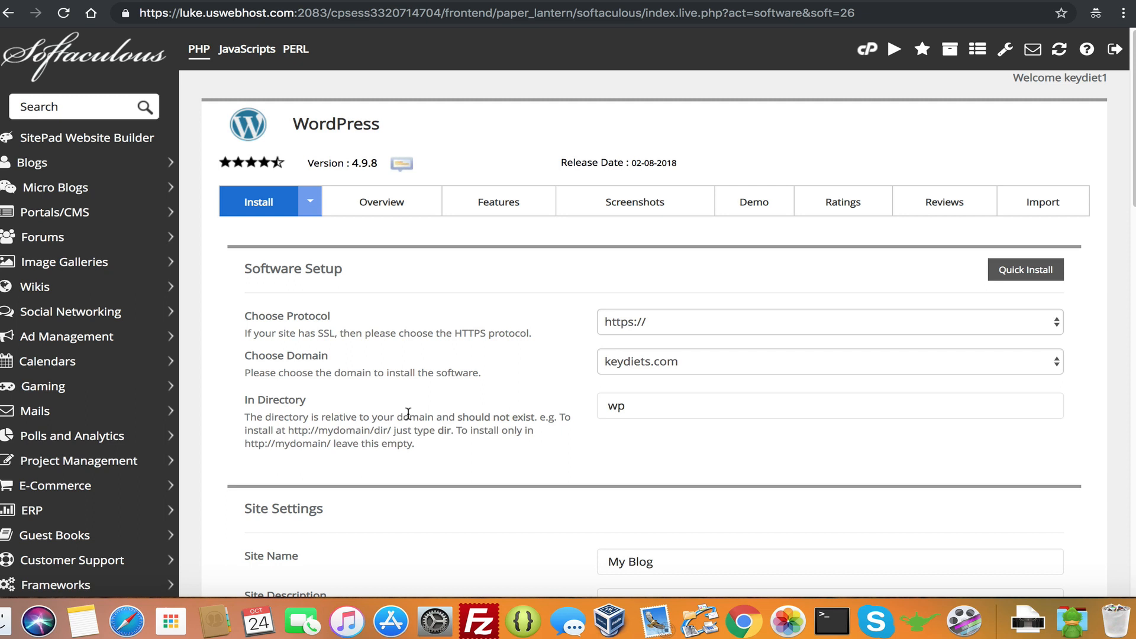
pyautogui.doubleClick(639, 406)
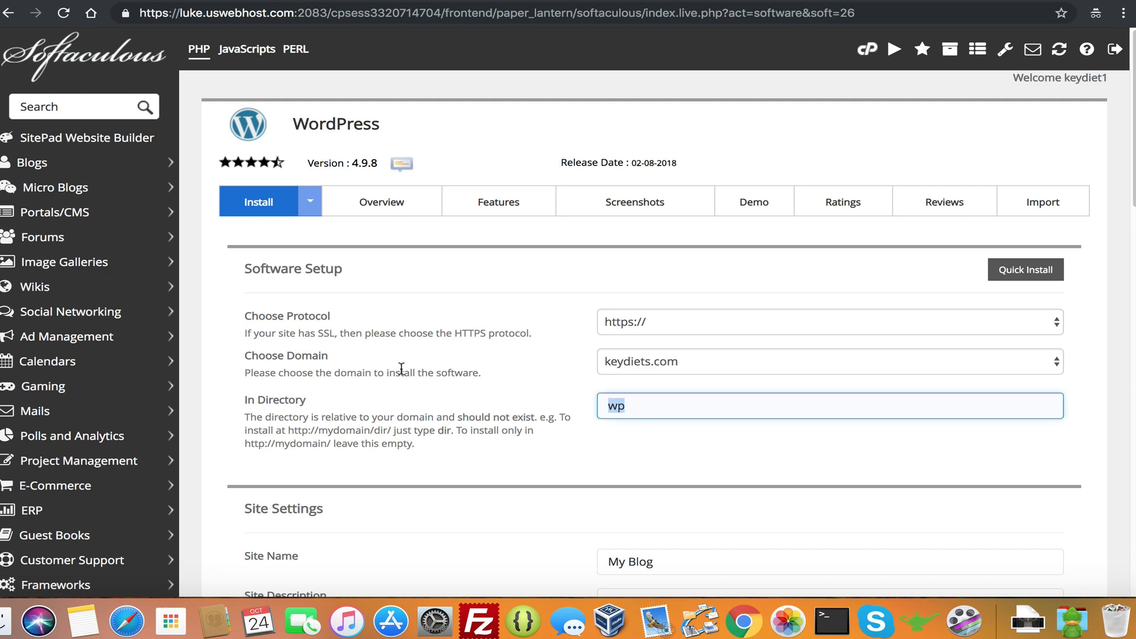
pyautogui.press('BackSpace')
pyautogui.scroll(-2, 611, 417)
# Look over the Site Name and Site Description fields in the install form
pyautogui.scroll(-8, 611, 417)
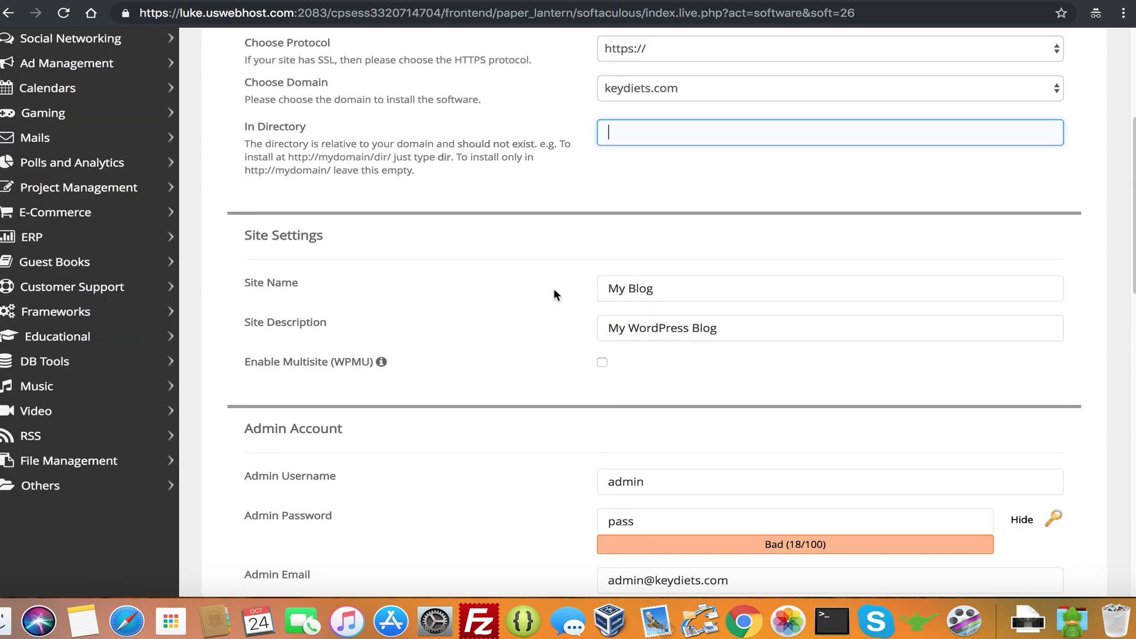
pyautogui.click(615, 286)
pyautogui.click(722, 325)
pyautogui.scroll(-5, 674, 347)
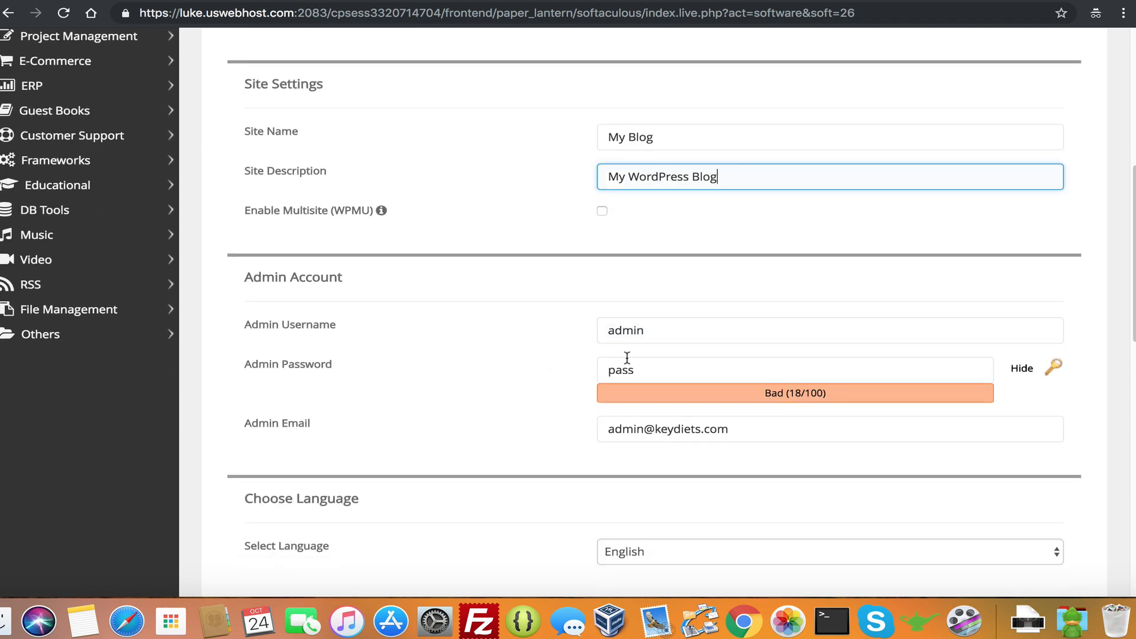
# Replace the default 'admin' username with the hosting account name, typed as 'key'
pyautogui.click(678, 331)
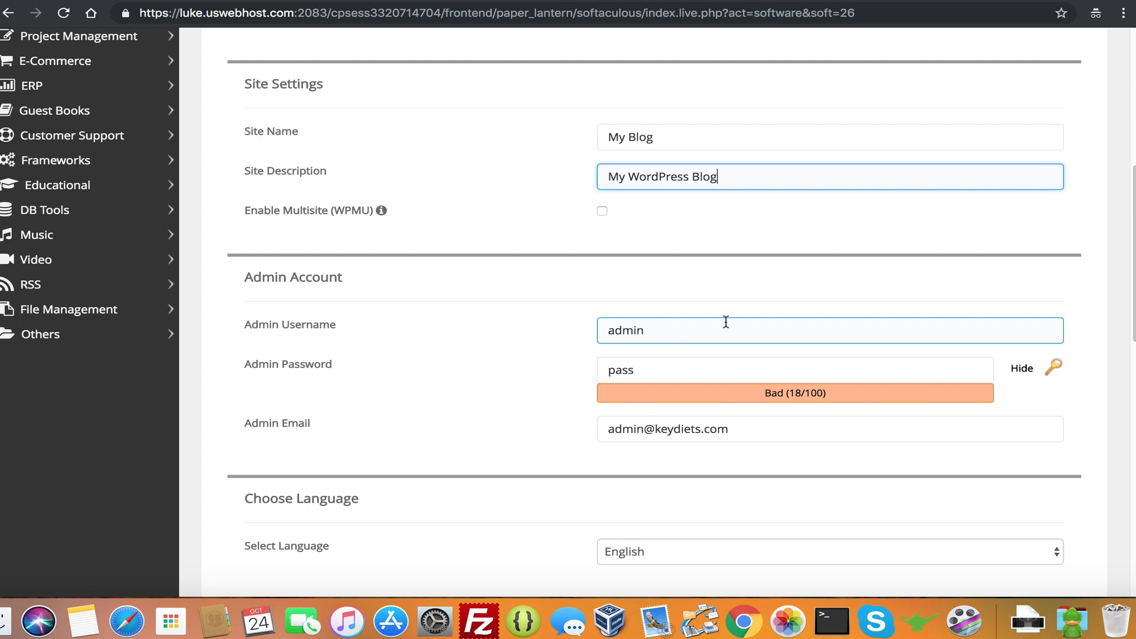
pyautogui.moveTo(726, 321); pyautogui.dragTo(484, 304)
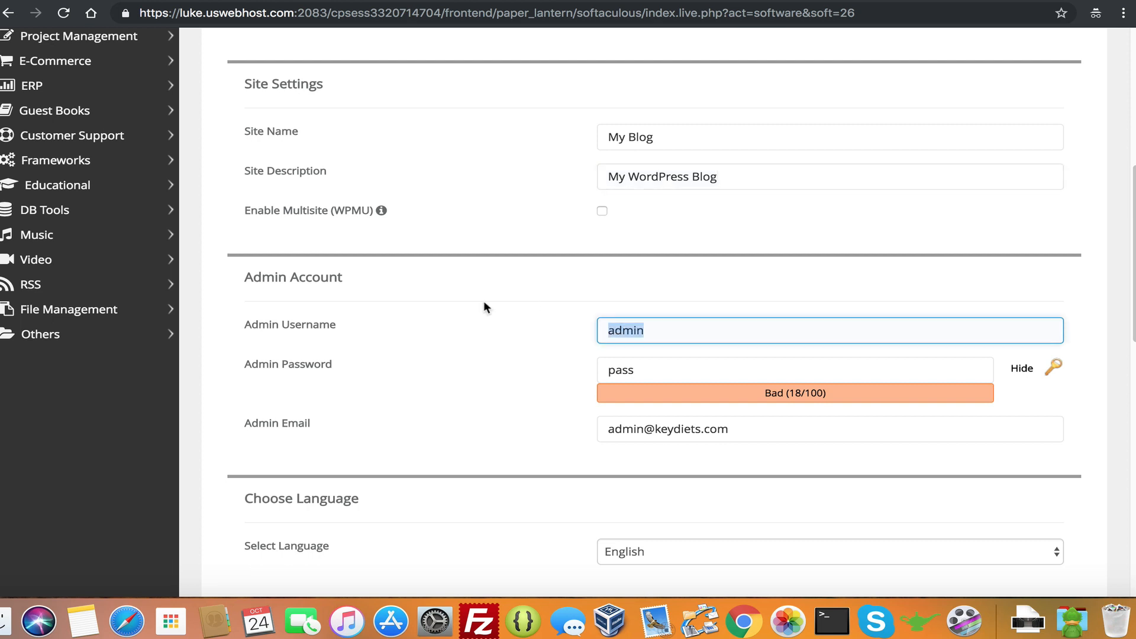
pyautogui.click(665, 337)
pyautogui.moveTo(659, 329); pyautogui.dragTo(610, 331)
pyautogui.click(666, 335)
pyautogui.moveTo(664, 333); pyautogui.dragTo(585, 336)
pyautogui.write('keydiet1')
pyautogui.moveTo(668, 335); pyautogui.dragTo(608, 327)
pyautogui.click(684, 324)
pyautogui.moveTo(661, 331); pyautogui.dragTo(559, 332)
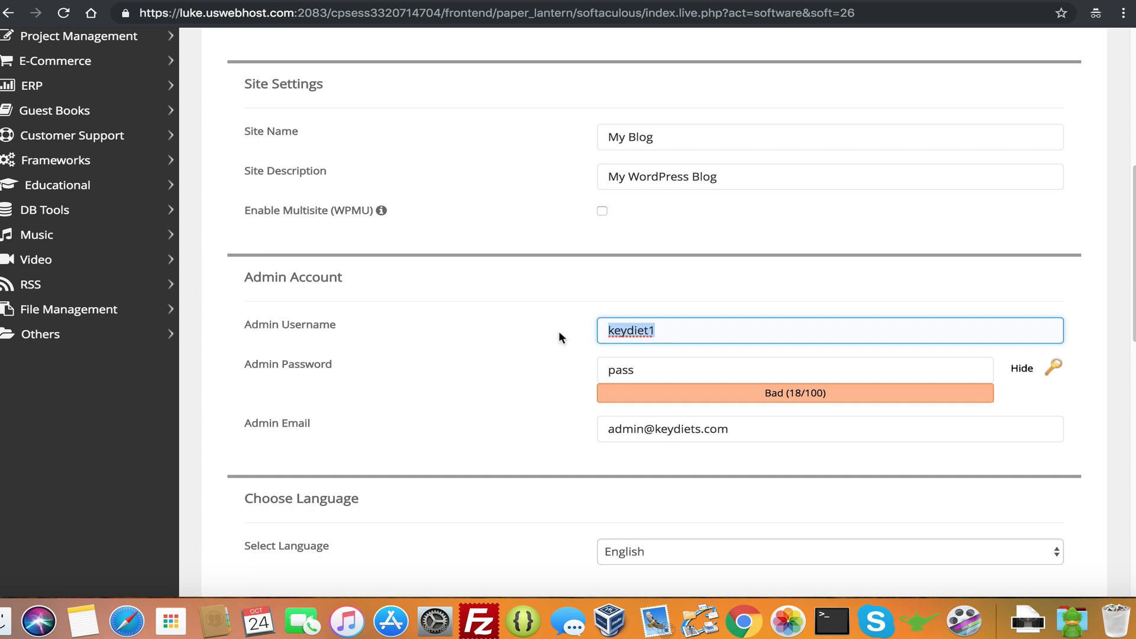
pyautogui.click(631, 326)
pyautogui.moveTo(661, 329); pyautogui.dragTo(627, 325)
# Replace the weak default password with a generated Strong (65/100) one and copy it
pyautogui.click(662, 351)
pyautogui.click(653, 366)
pyautogui.doubleClick(624, 368)
pyautogui.click(704, 357)
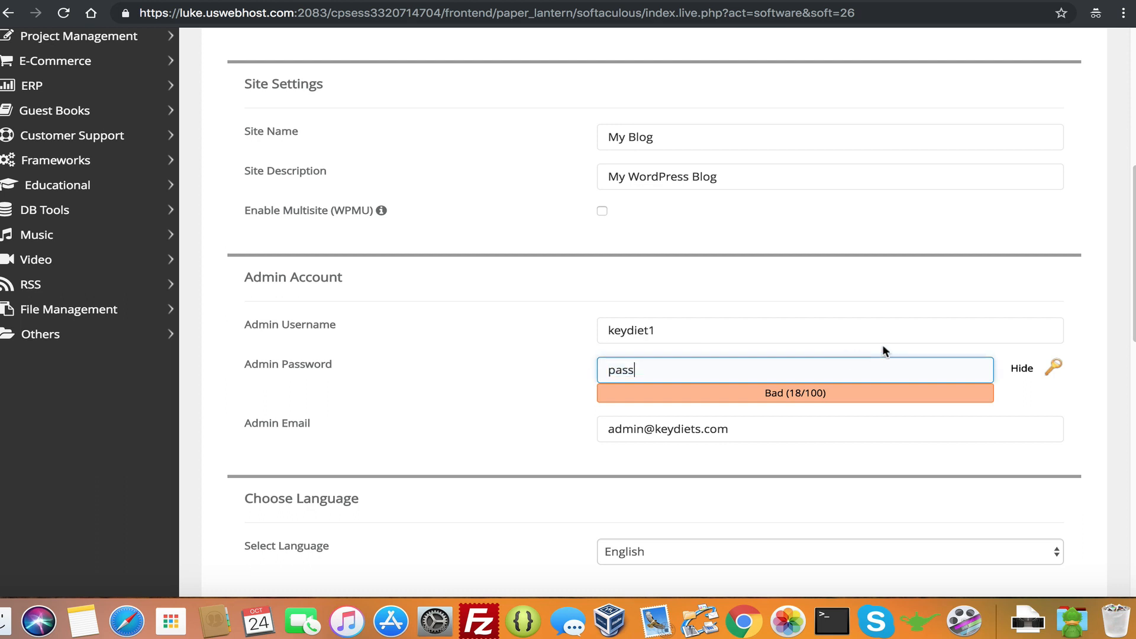
pyautogui.click(1054, 367)
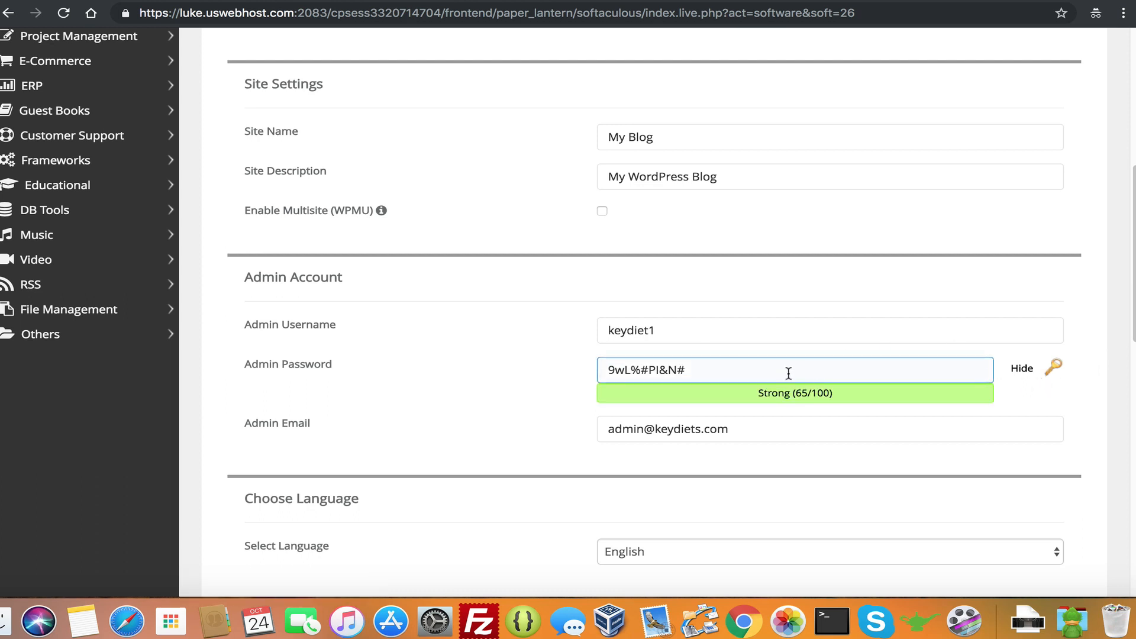
pyautogui.moveTo(789, 373); pyautogui.dragTo(462, 348)
pyautogui.rightClick(669, 371)
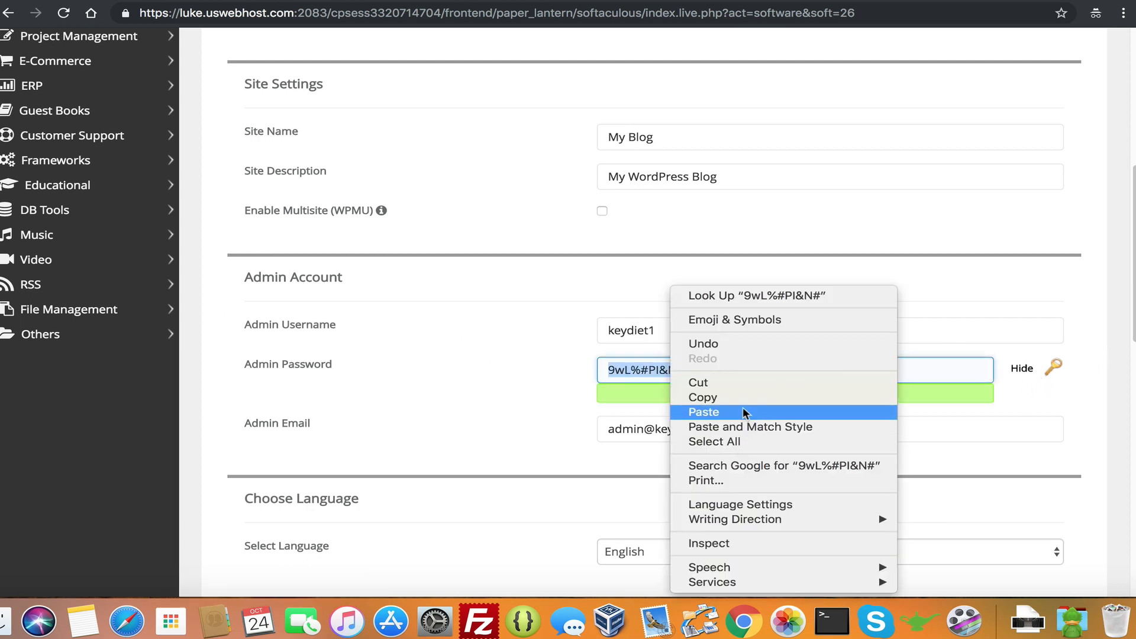
pyautogui.click(734, 394)
pyautogui.click(733, 375)
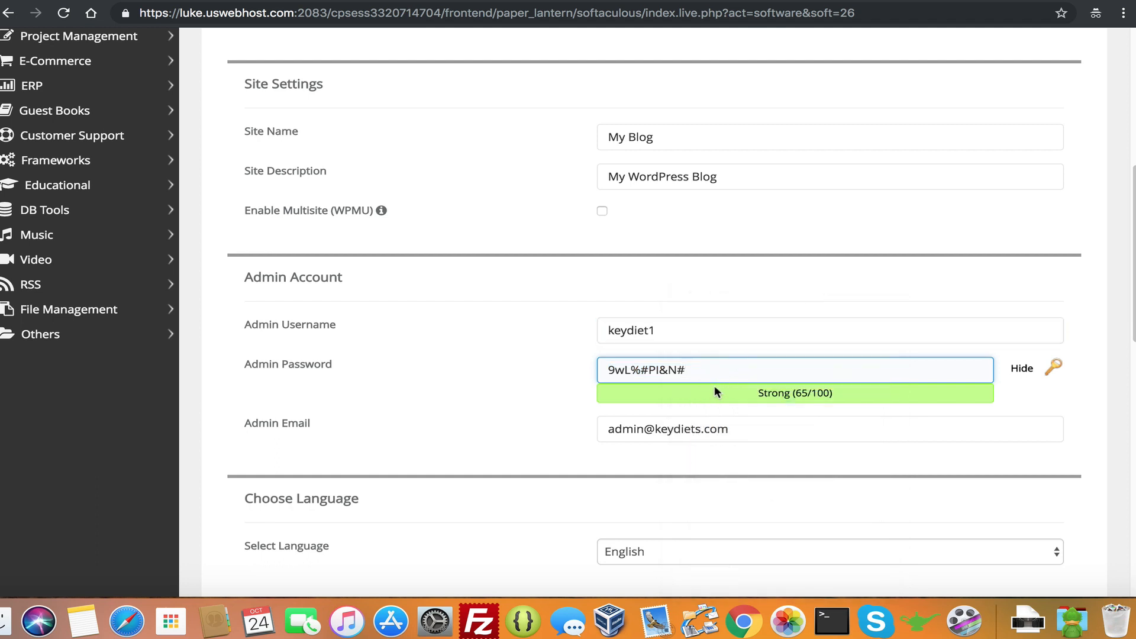
pyautogui.moveTo(718, 373); pyautogui.dragTo(605, 371)
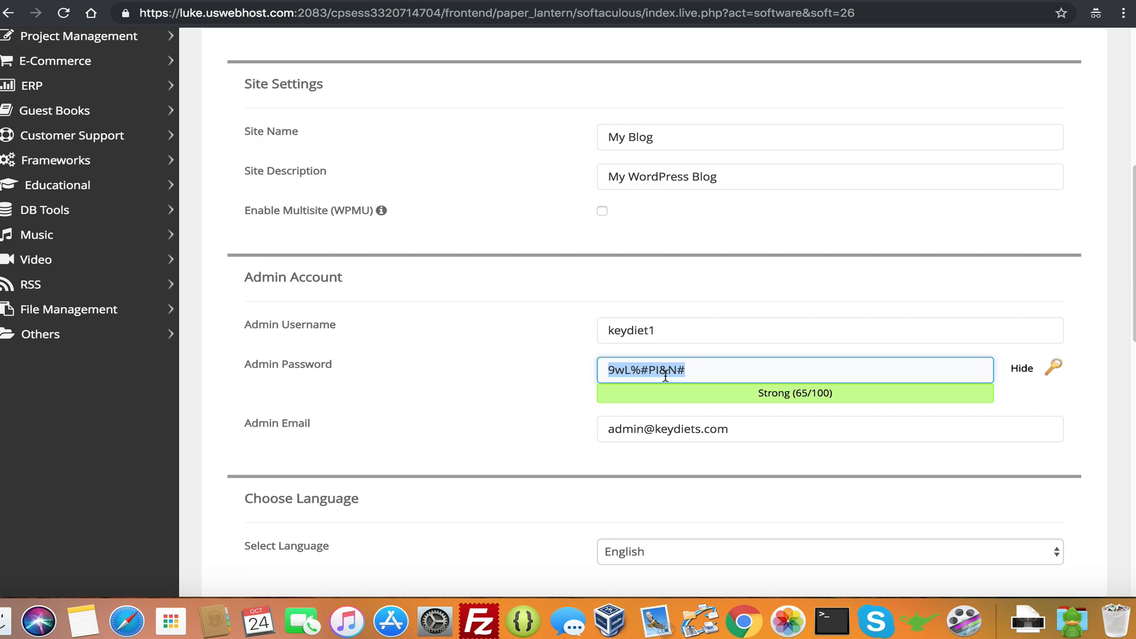
pyautogui.click(751, 375)
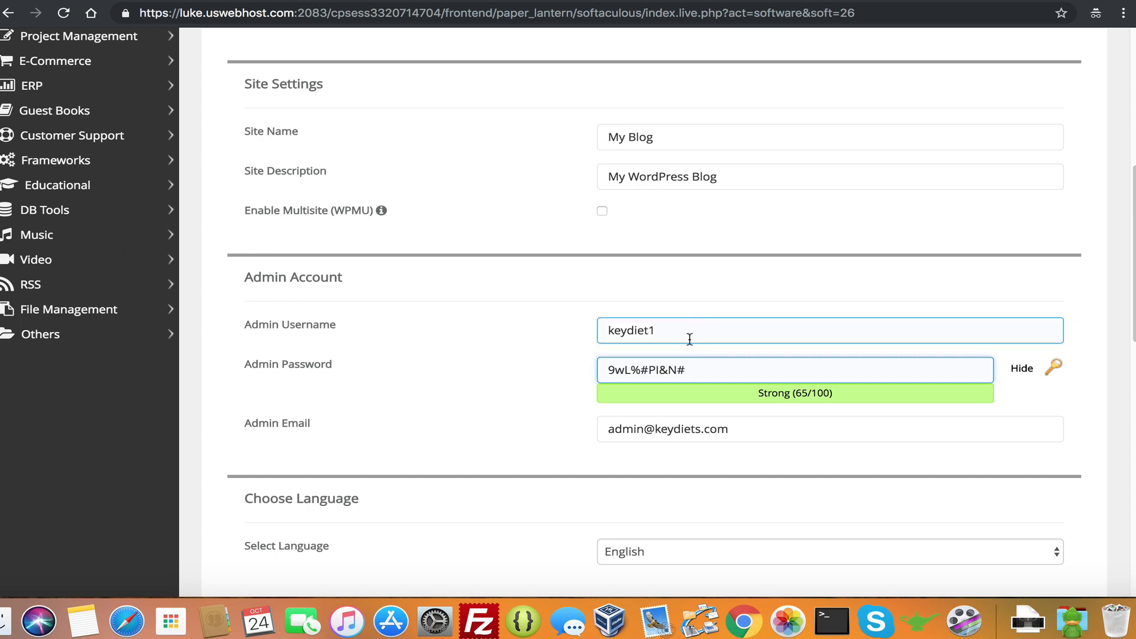
pyautogui.moveTo(699, 367); pyautogui.dragTo(616, 354)
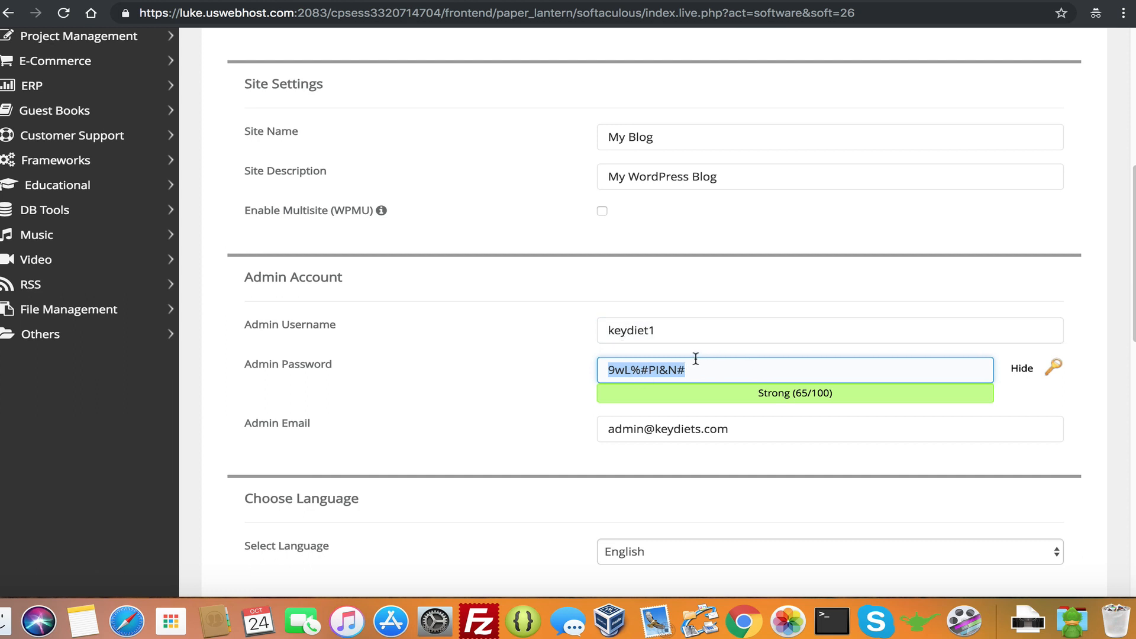
# Scroll past plugins, Advanced Options and theme choices, then click Install to install WordPress
pyautogui.scroll(-5, 715, 332)
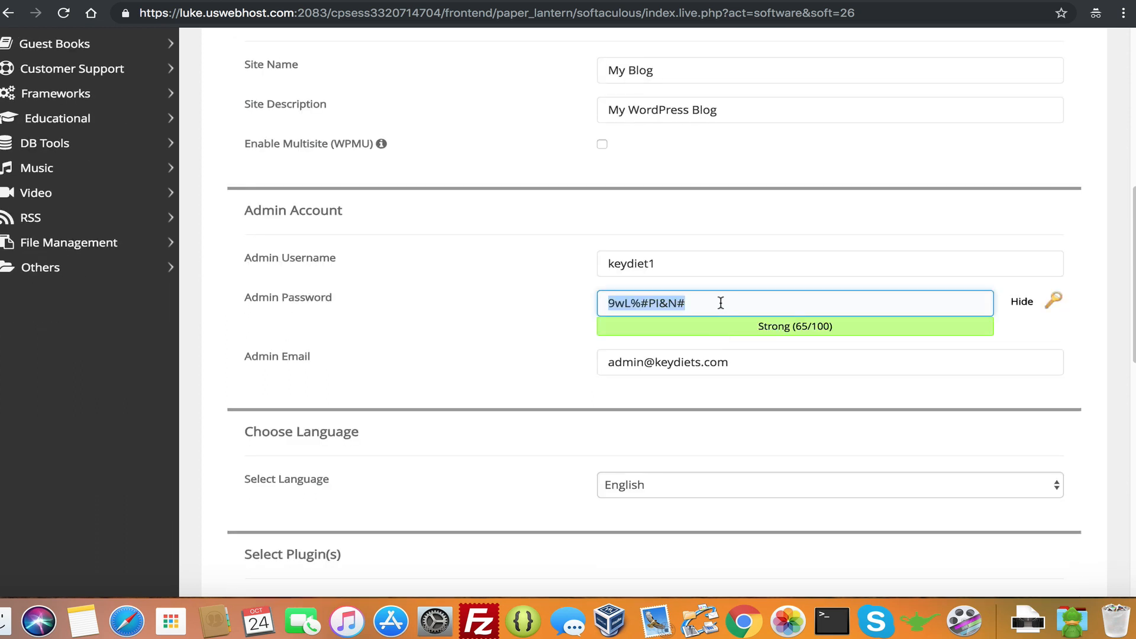
pyautogui.click(696, 192)
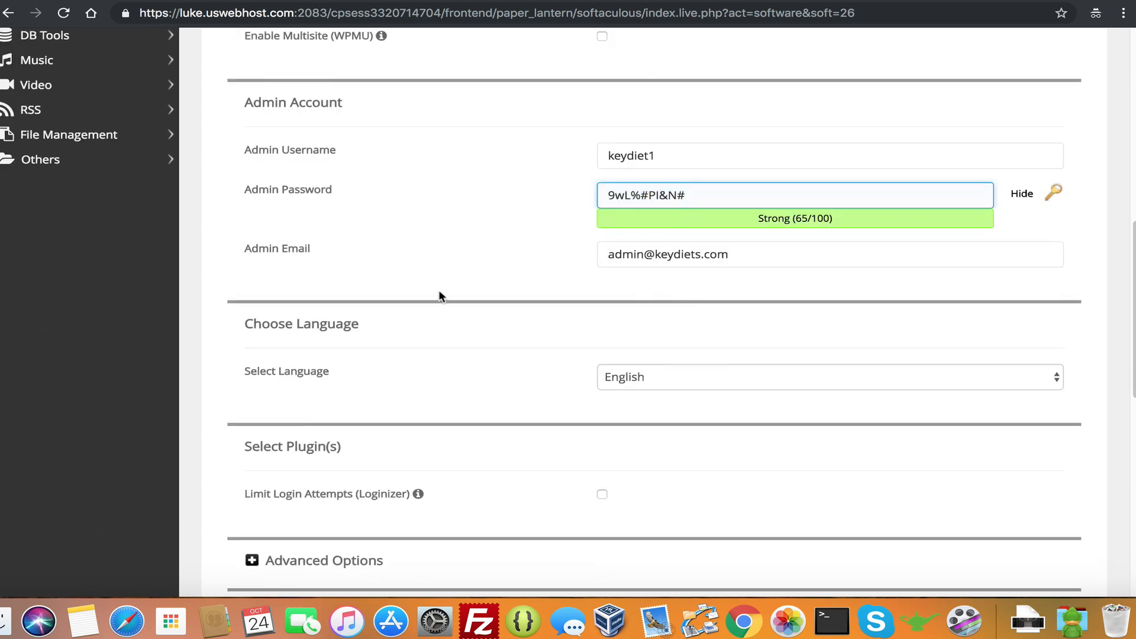
pyautogui.scroll(-6, 566, 254)
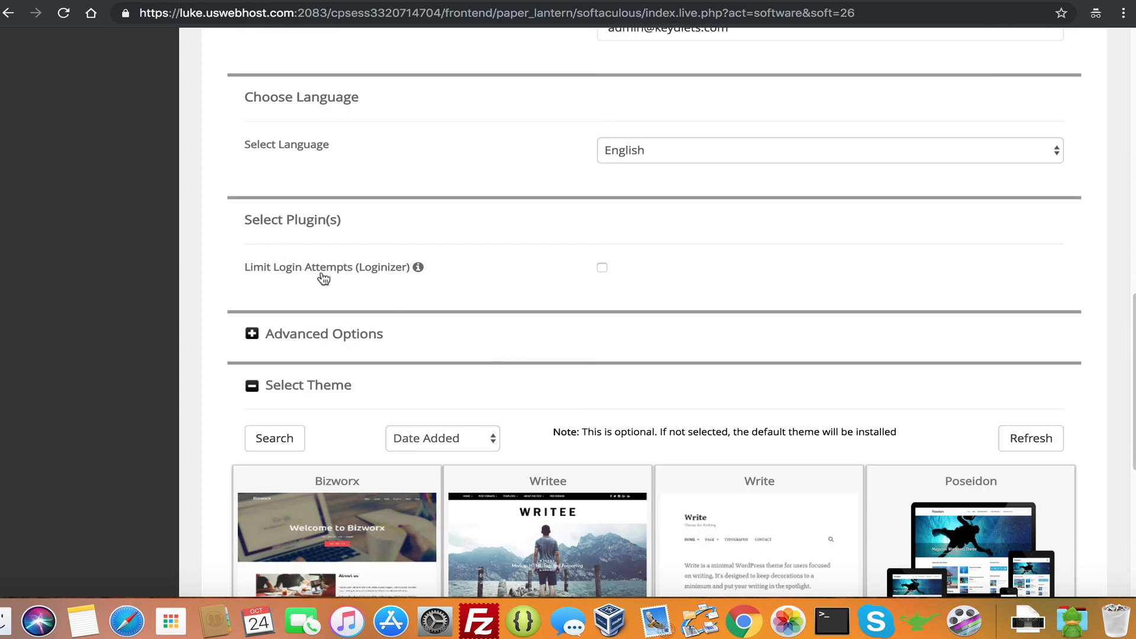
pyautogui.scroll(-2, 574, 284)
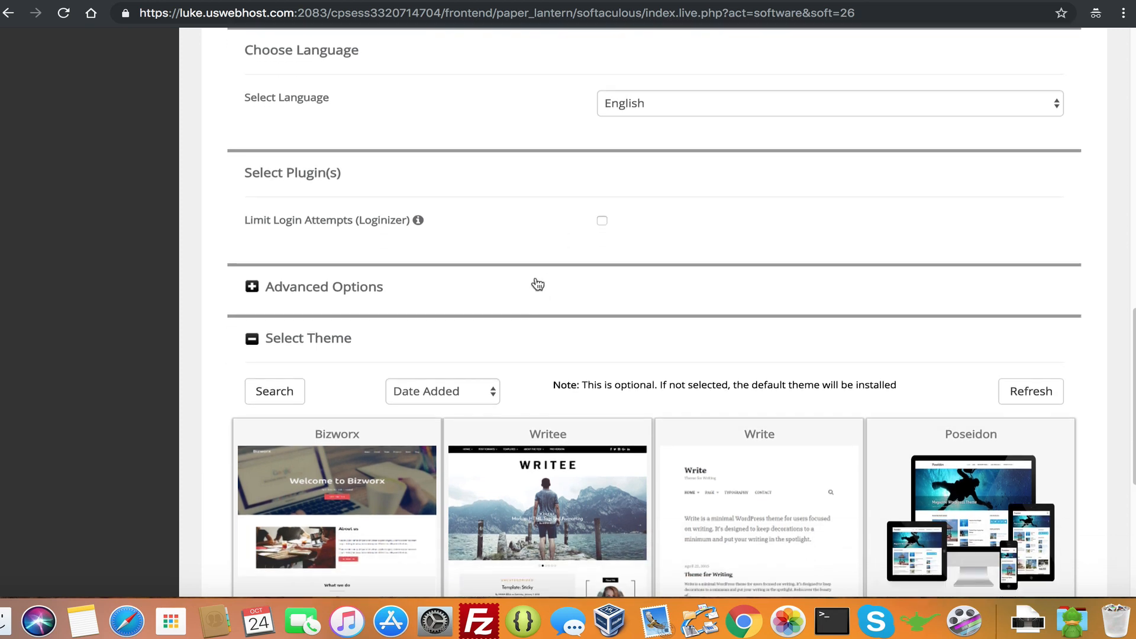
pyautogui.scroll(-1, 434, 235)
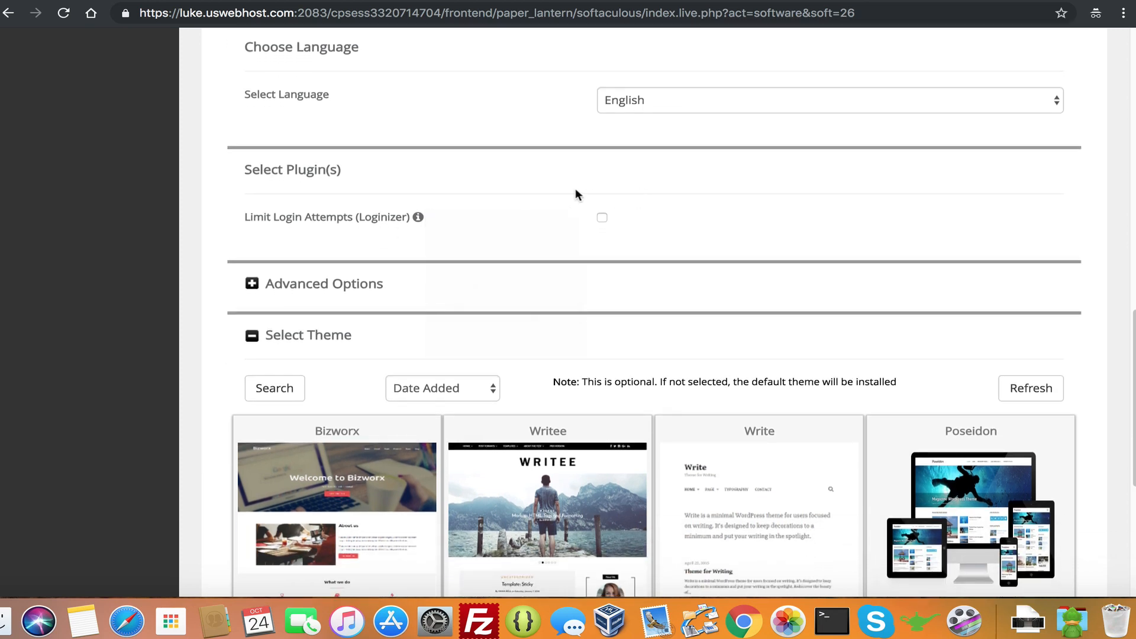
pyautogui.scroll(-1, 463, 224)
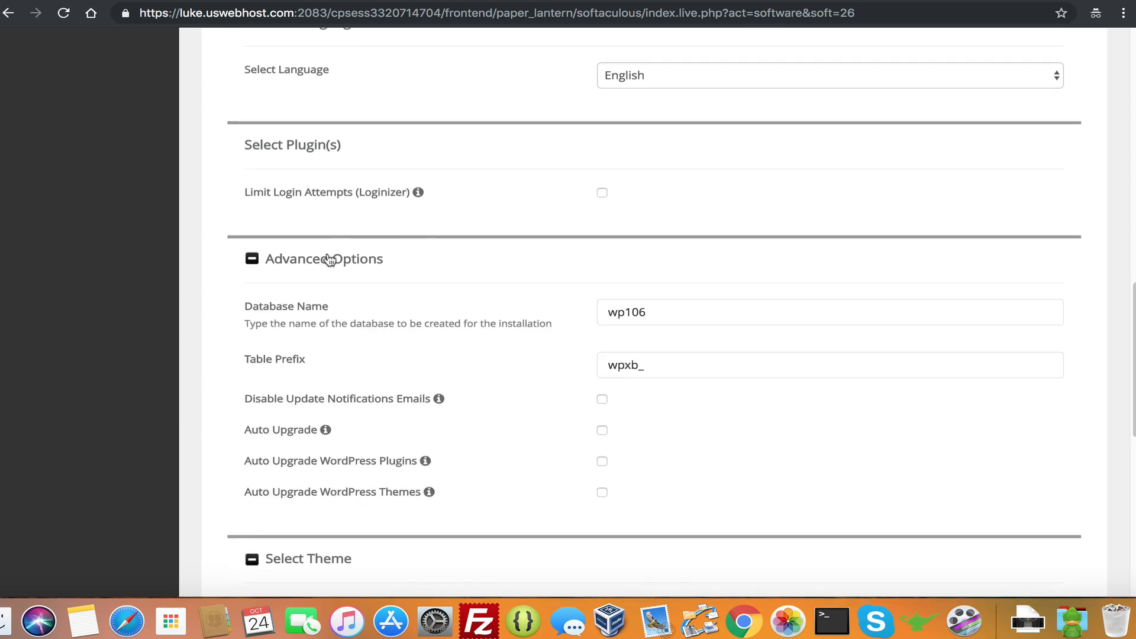
pyautogui.click(330, 261)
pyautogui.click(329, 263)
pyautogui.click(308, 262)
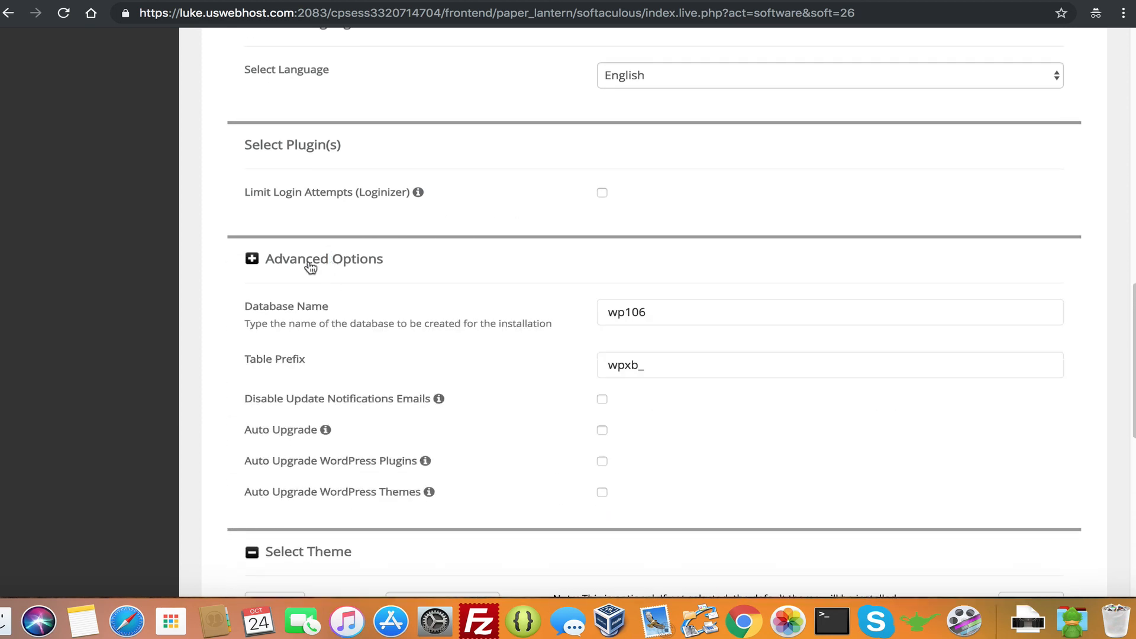
pyautogui.scroll(-1, 441, 284)
pyautogui.scroll(-5, 440, 259)
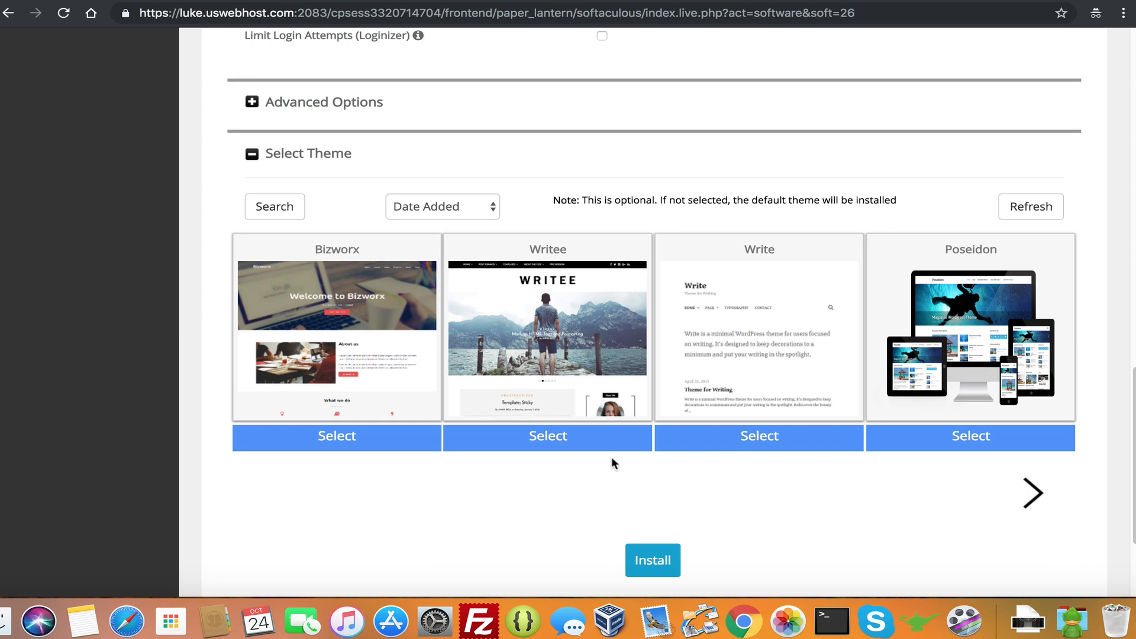
pyautogui.scroll(-2, 518, 504)
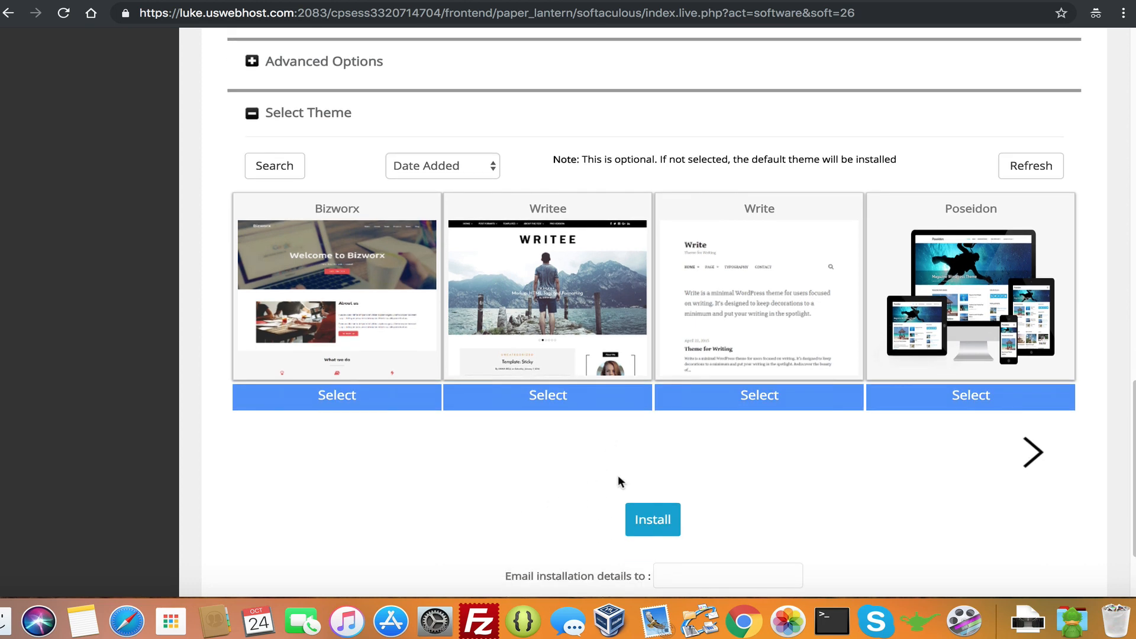
pyautogui.click(657, 522)
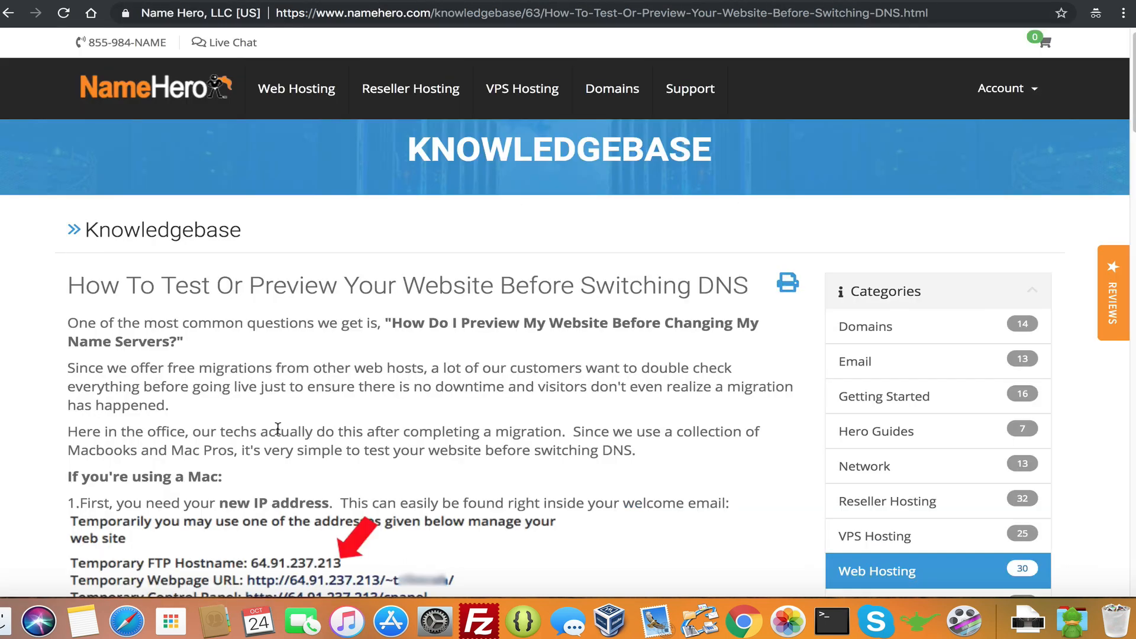
# Scroll the DNS preview article to its Mac steps, starting with the new IP 64.91.237.213
pyautogui.scroll(-5, 278, 428)
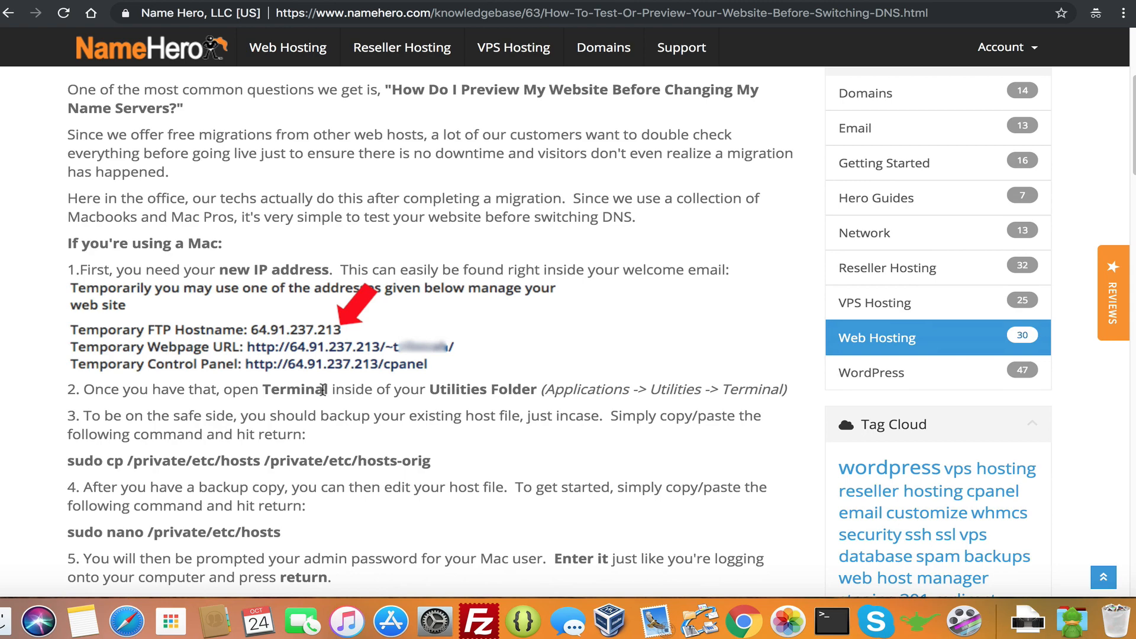
pyautogui.scroll(-1, 324, 392)
pyautogui.scroll(5, 327, 395)
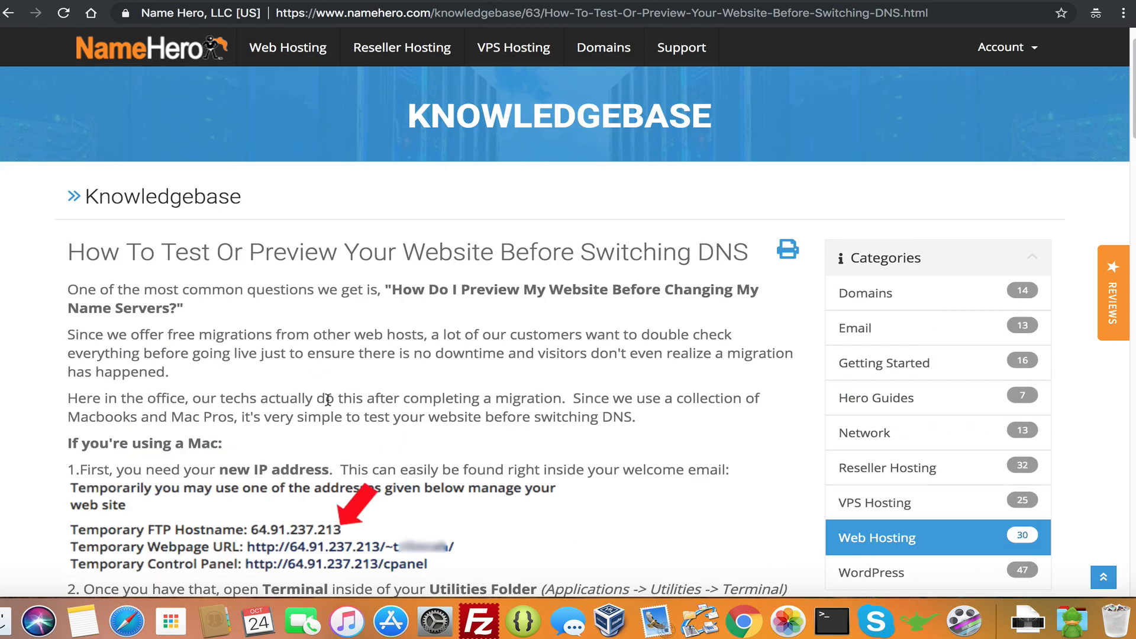
pyautogui.scroll(-5, 330, 396)
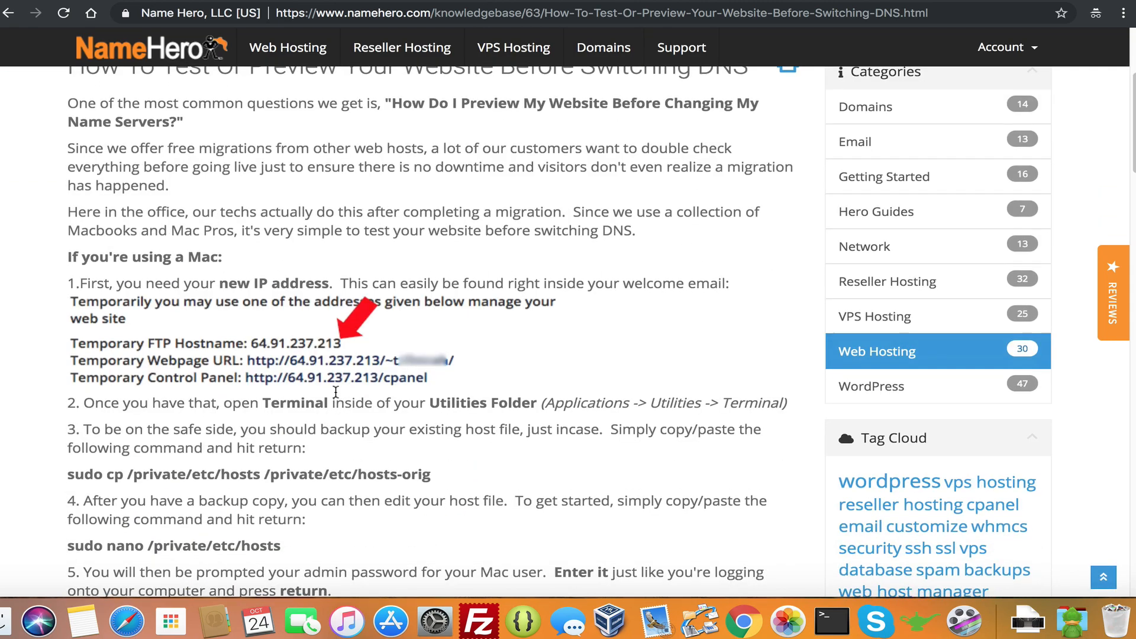
pyautogui.scroll(2, 335, 393)
pyautogui.scroll(3, 334, 379)
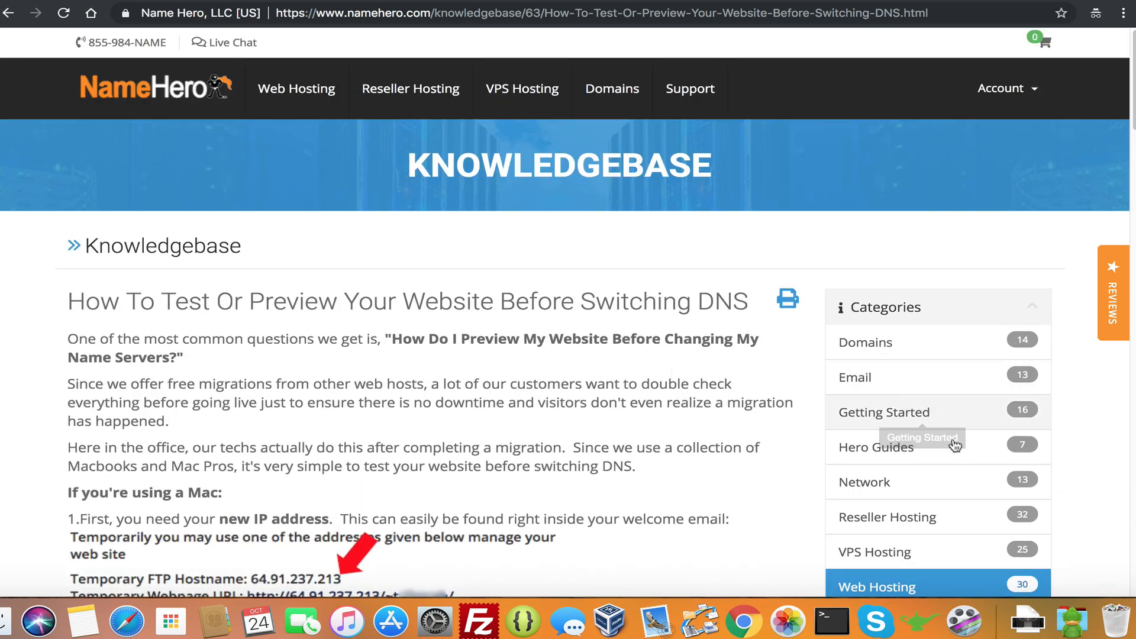
# Launch Terminal from the Utilities folder in the Dock's Applications stack
pyautogui.click(1072, 622)
pyautogui.scroll(-5, 703, 405)
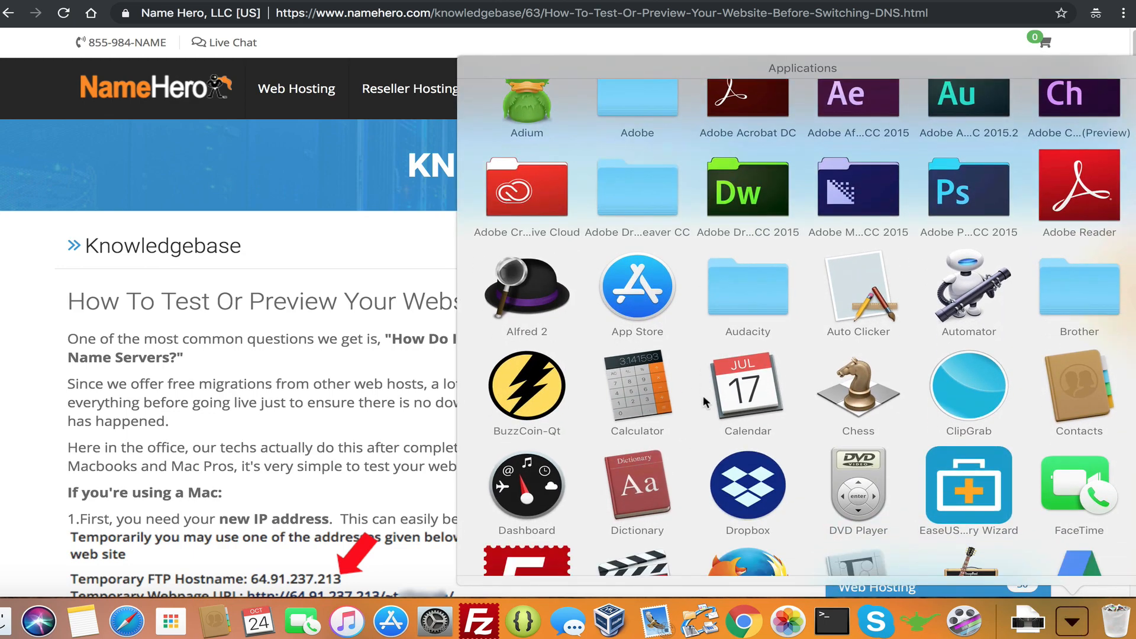
pyautogui.scroll(-10, 705, 395)
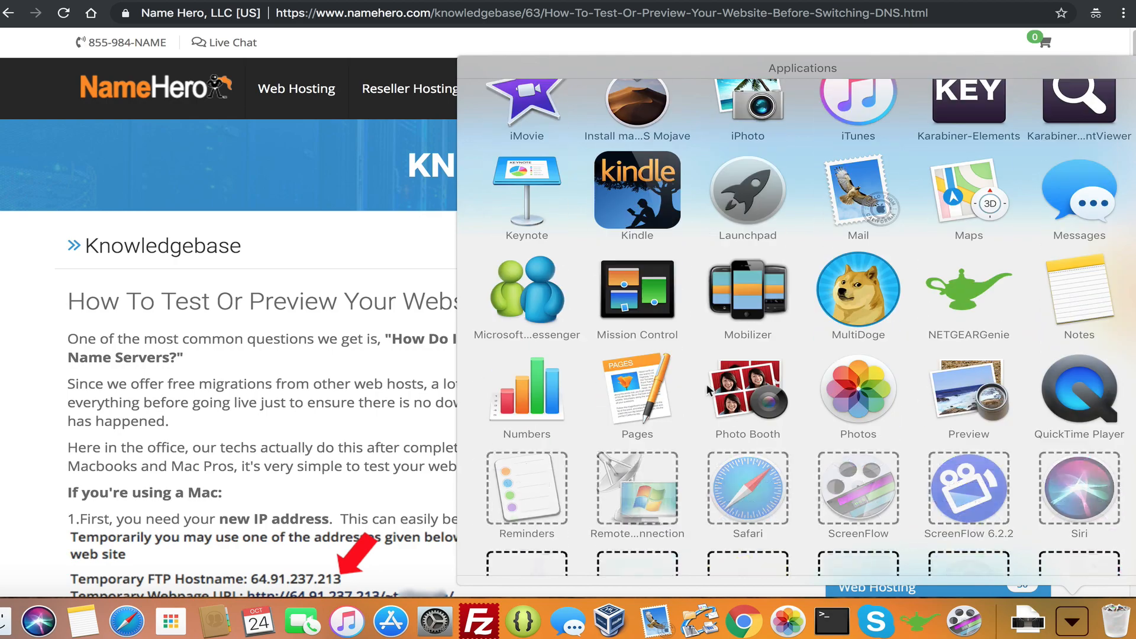
pyautogui.click(867, 414)
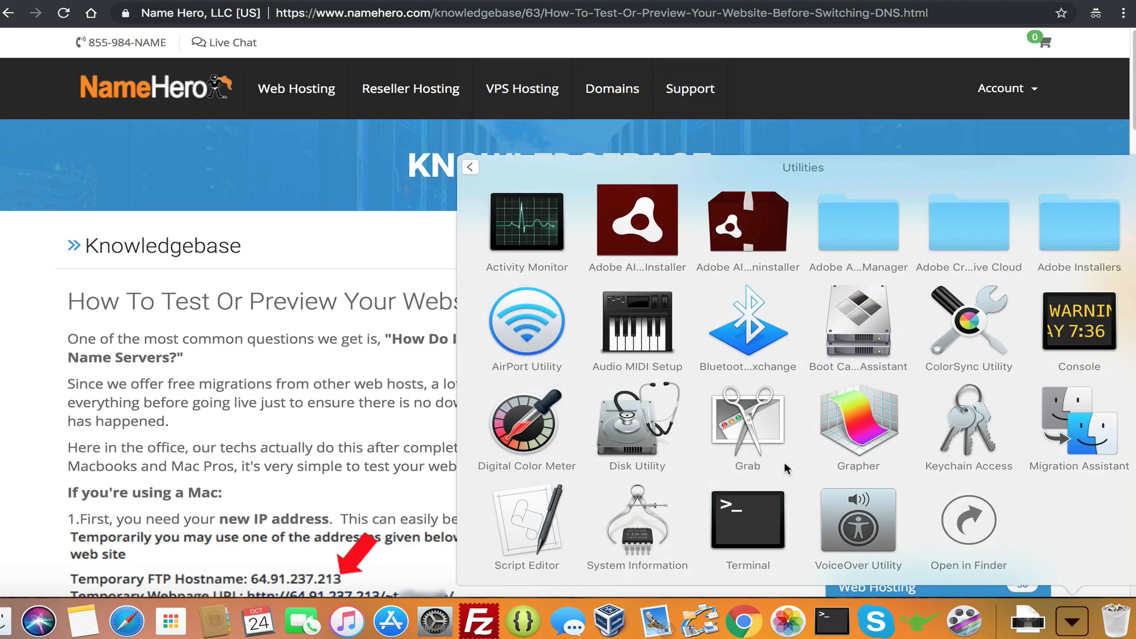
pyautogui.click(769, 533)
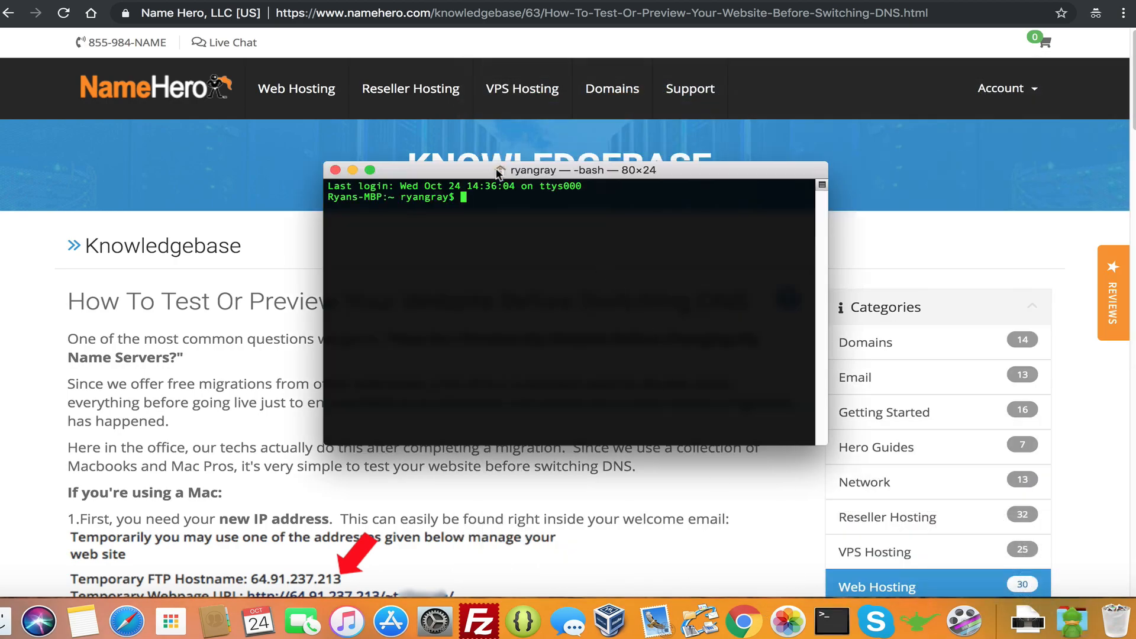
# Move the Terminal window to the right side, beside the article's hosts-file steps
pyautogui.moveTo(486, 172); pyautogui.dragTo(485, 178)
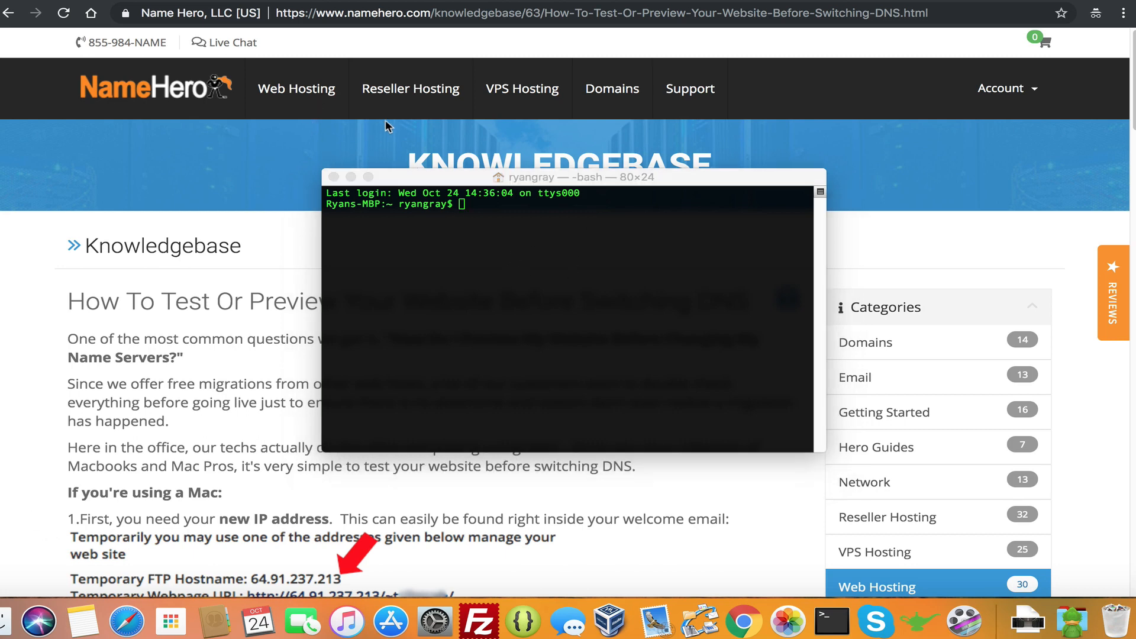
pyautogui.scroll(-3, 202, 273)
pyautogui.scroll(-1, 180, 308)
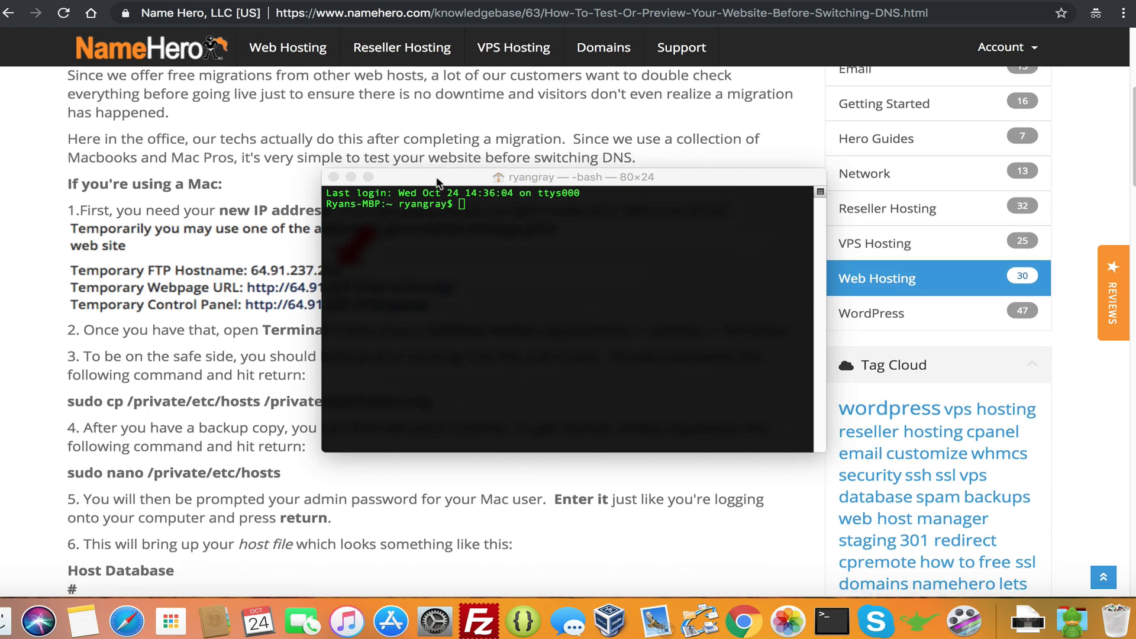
pyautogui.moveTo(442, 177); pyautogui.dragTo(707, 155)
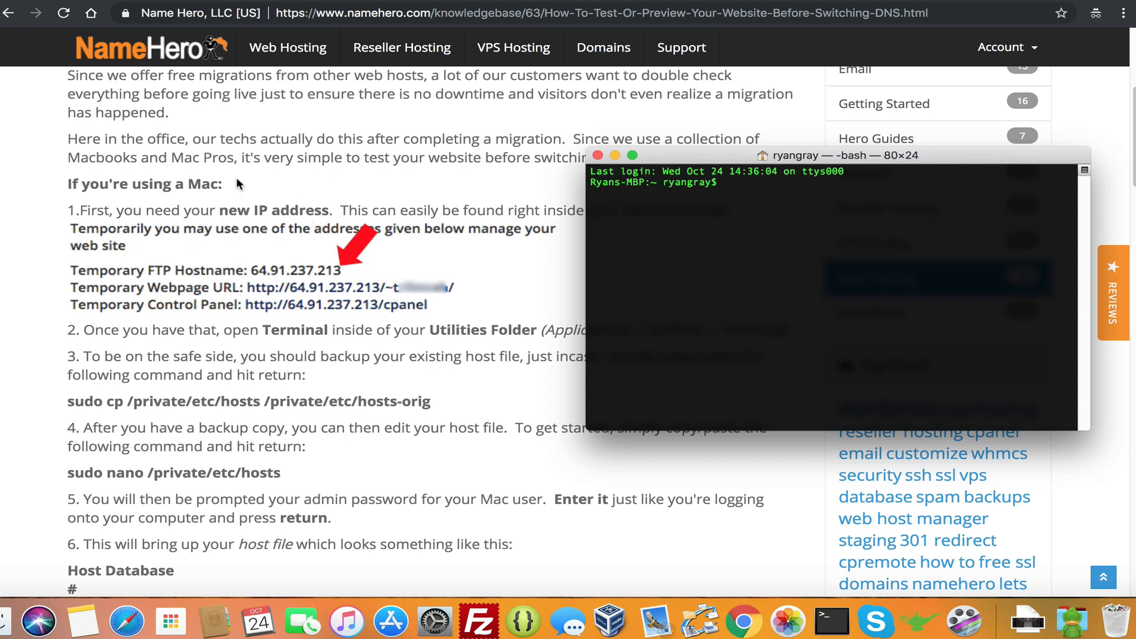
# Select Keydiets.com's NS7 IP 64.91.237.213 in the client area, then return to the article
pyautogui.click(170, 0)
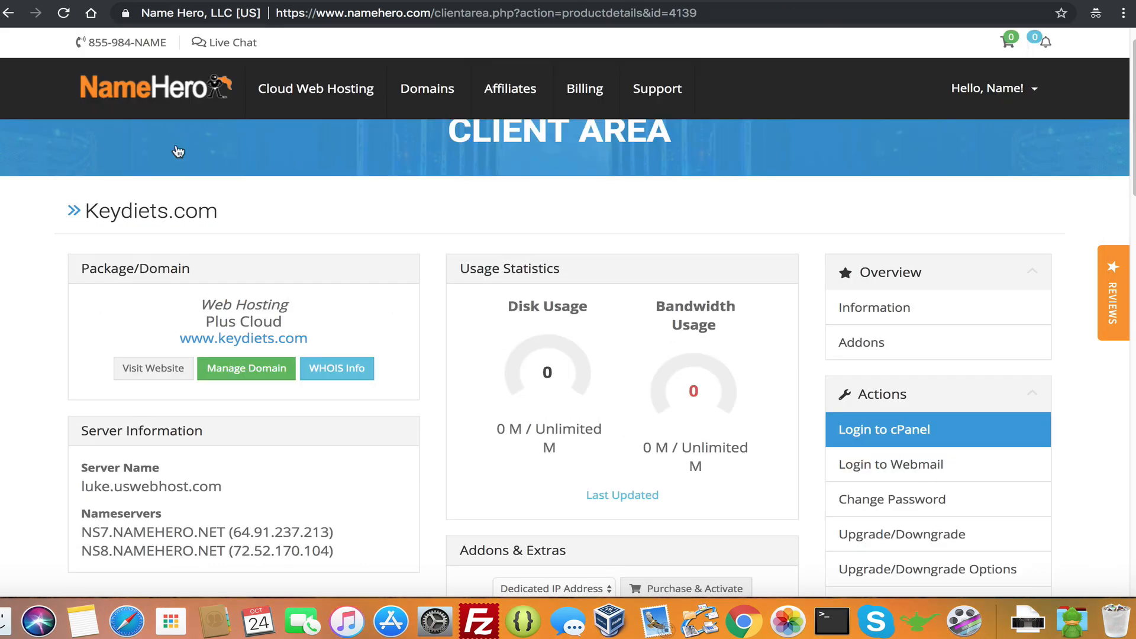
pyautogui.moveTo(235, 532); pyautogui.dragTo(328, 531)
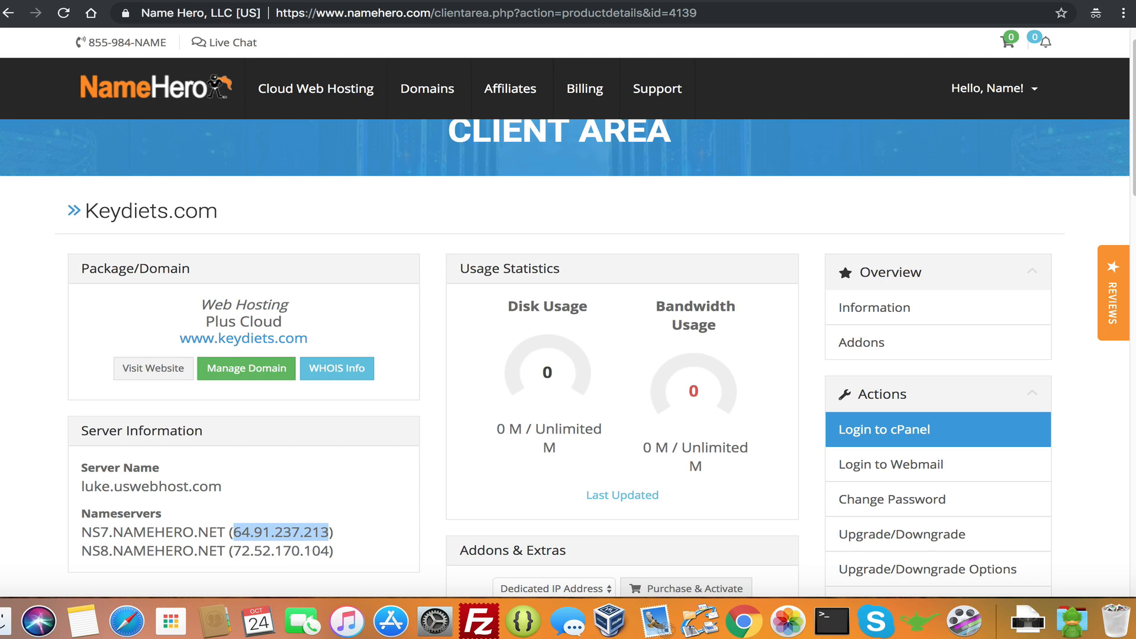
pyautogui.click(100, 1)
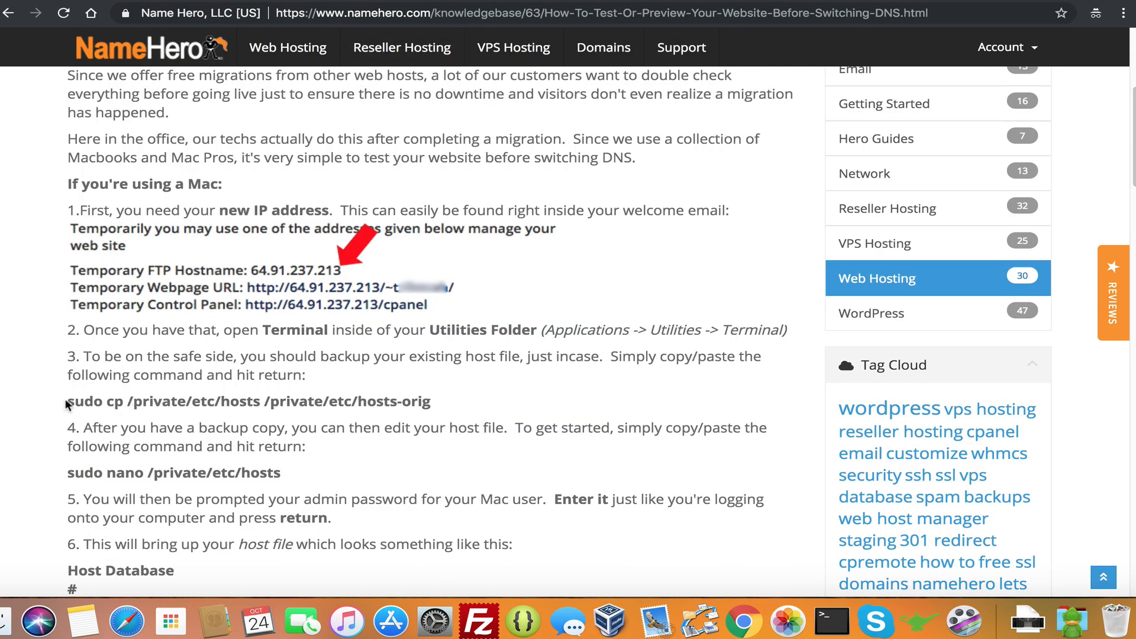
# Back up the hosts file to hosts-orig by running the article's sudo cp command, entering the admin password
pyautogui.moveTo(66, 401)
pyautogui.mouseDown()
pyautogui.moveTo(349, 395)
pyautogui.moveTo(438, 407)
pyautogui.moveTo(66, 402)
pyautogui.mouseUp()
pyautogui.click(129, 395)
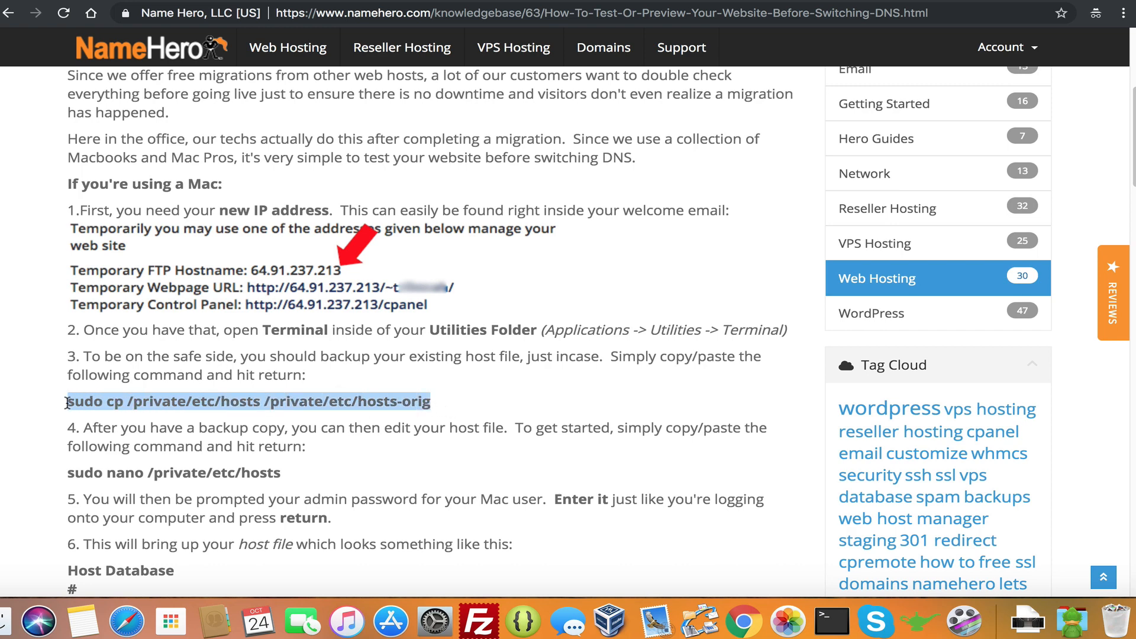
pyautogui.rightClick(100, 400)
pyautogui.click(121, 432)
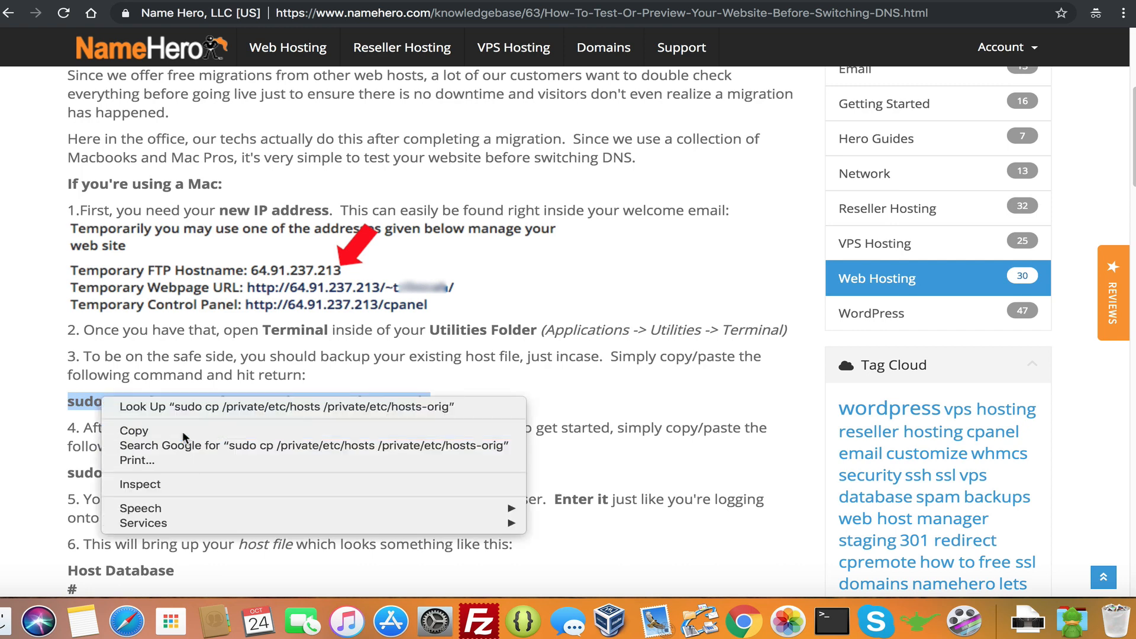
pyautogui.click(833, 623)
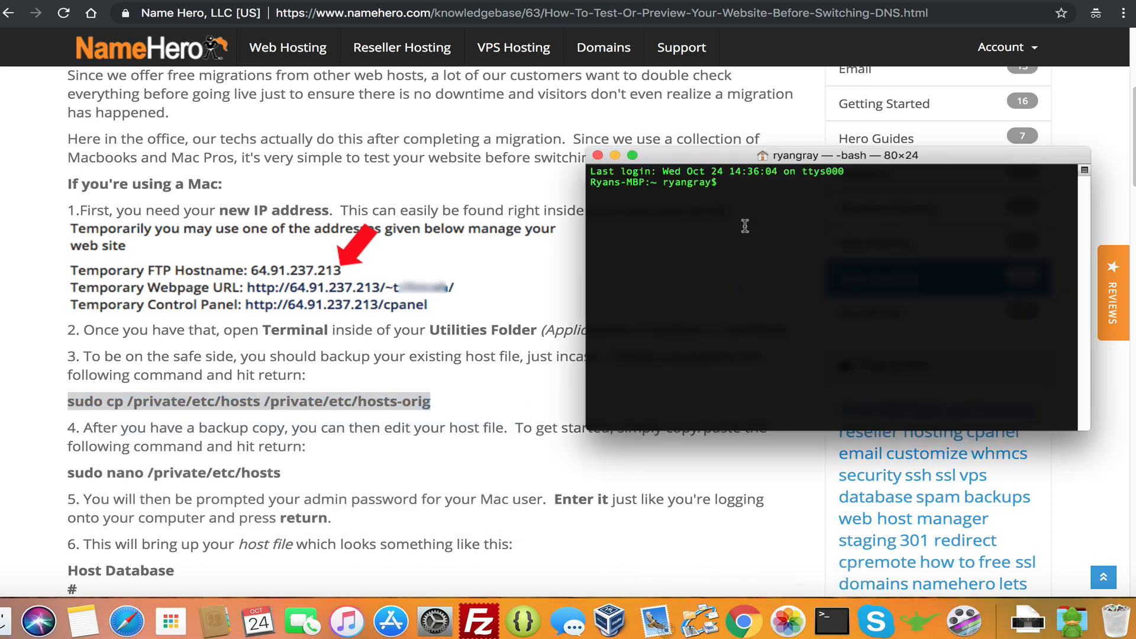
pyautogui.rightClick(745, 184)
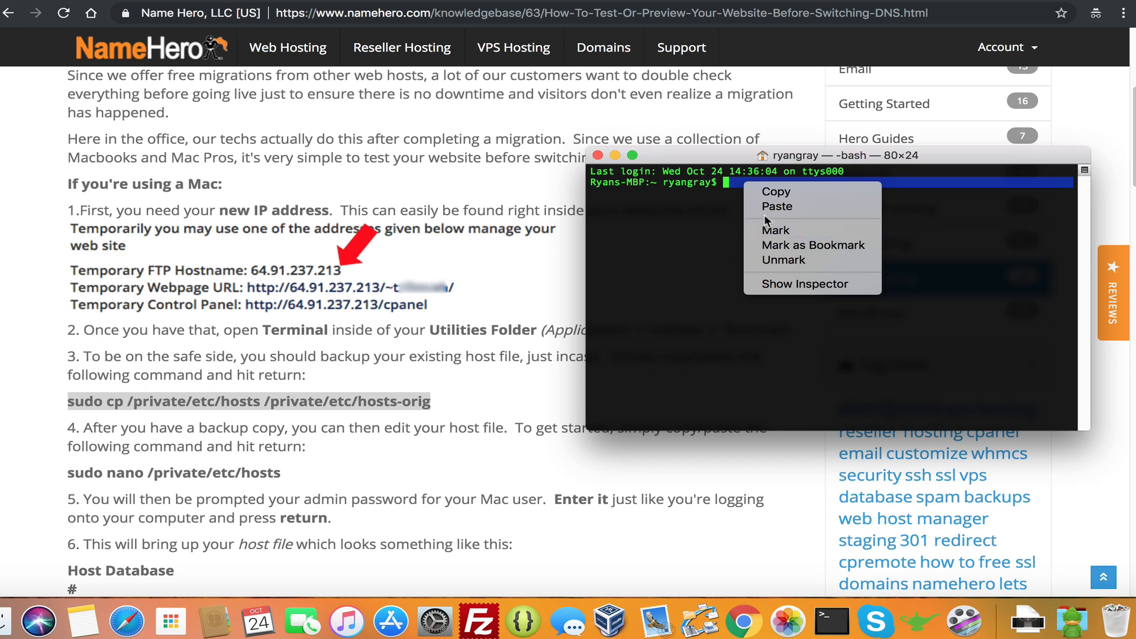
pyautogui.click(765, 208)
pyautogui.press('Return')
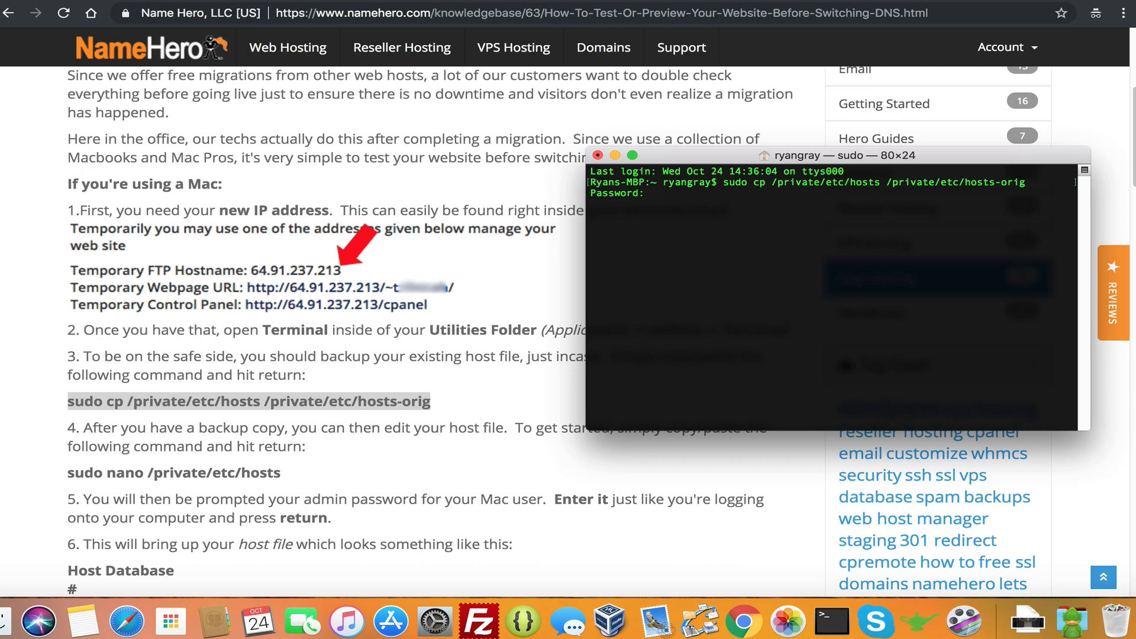
pyautogui.press('Return')
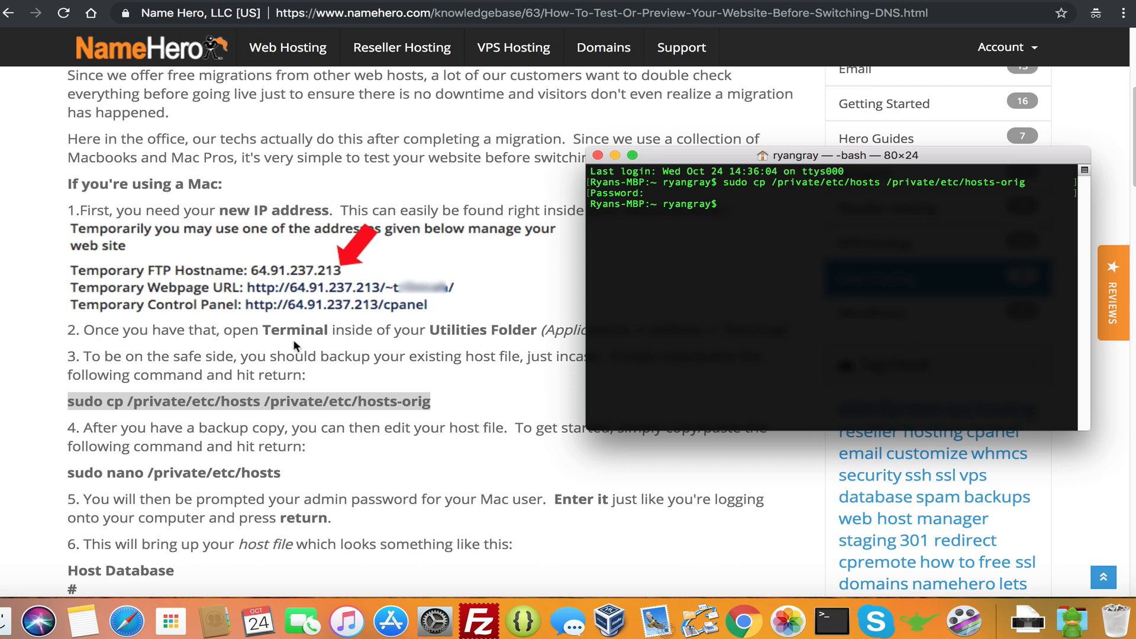
# Run the article's sudo nano /private/etc/hosts command to open the hosts file in nano
pyautogui.click(290, 477)
pyautogui.moveTo(290, 477); pyautogui.dragTo(65, 474)
pyautogui.rightClick(83, 466)
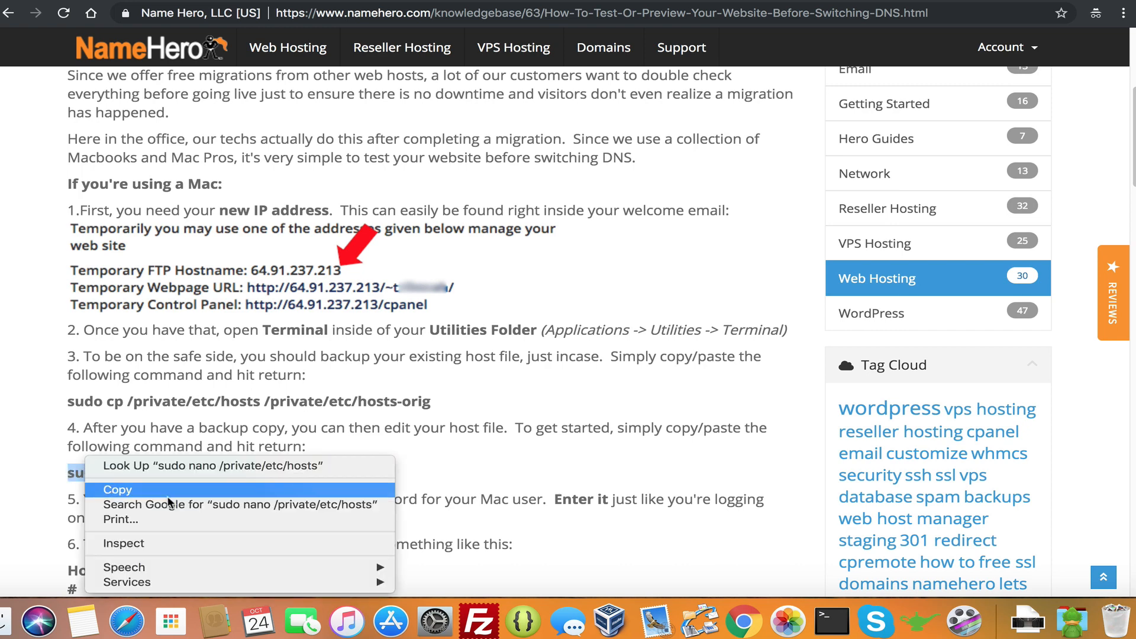
pyautogui.click(89, 489)
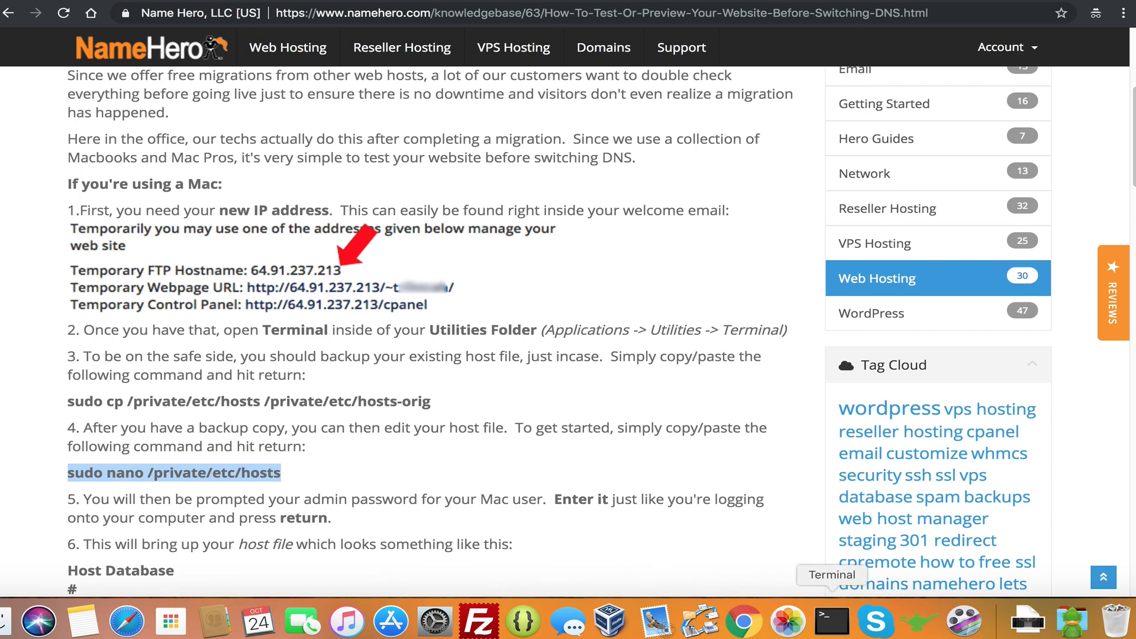
pyautogui.click(832, 621)
pyautogui.rightClick(792, 204)
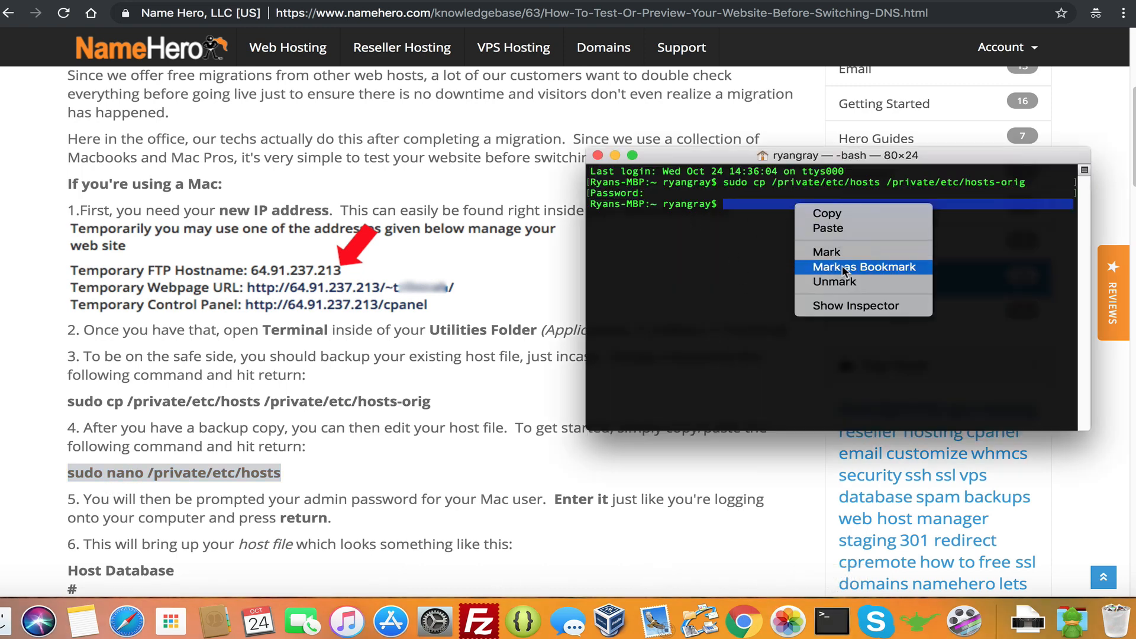
pyautogui.click(839, 229)
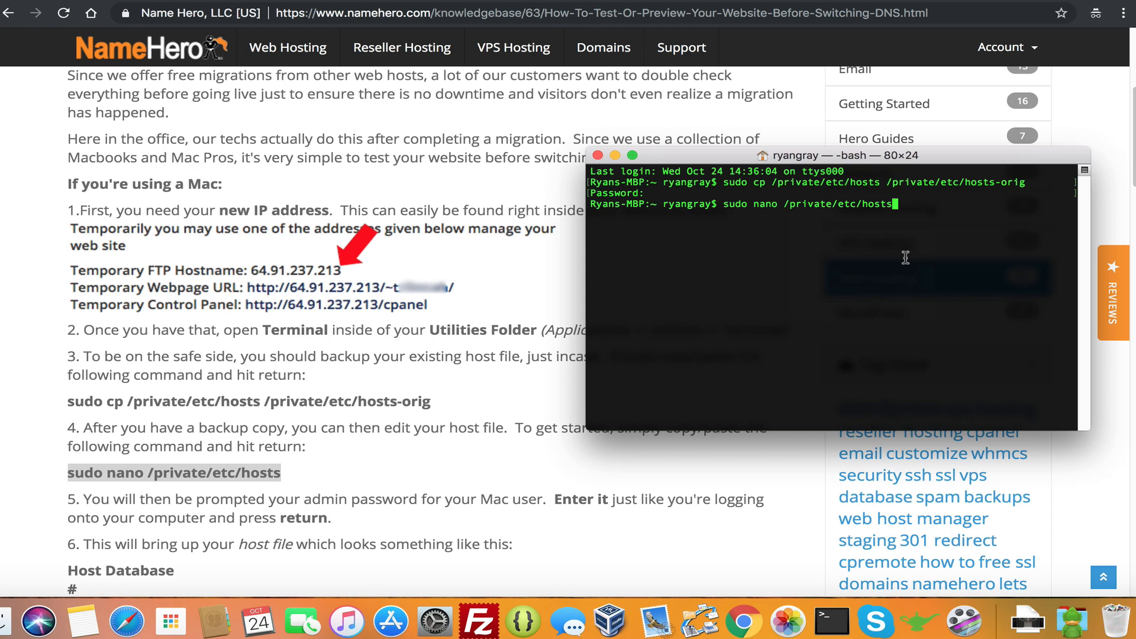
pyautogui.press('Return')
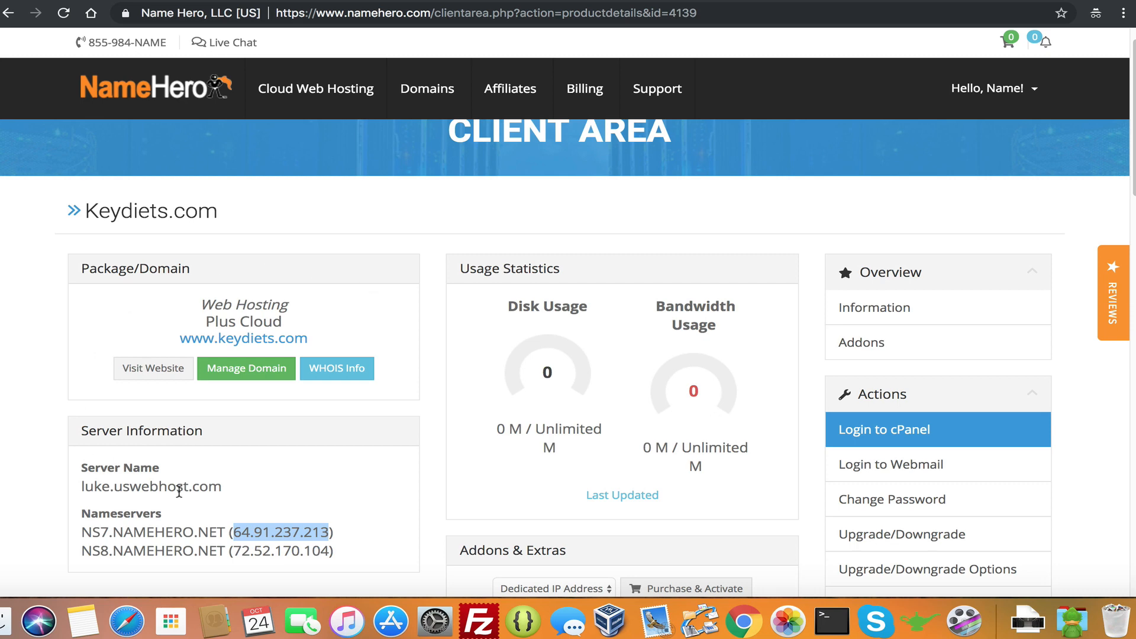
# Add a hosts line mapping keydiets.com to 64.91.237.213 below the fe80::1%lo0 entry
pyautogui.rightClick(252, 526)
pyautogui.click(278, 489)
pyautogui.click(837, 632)
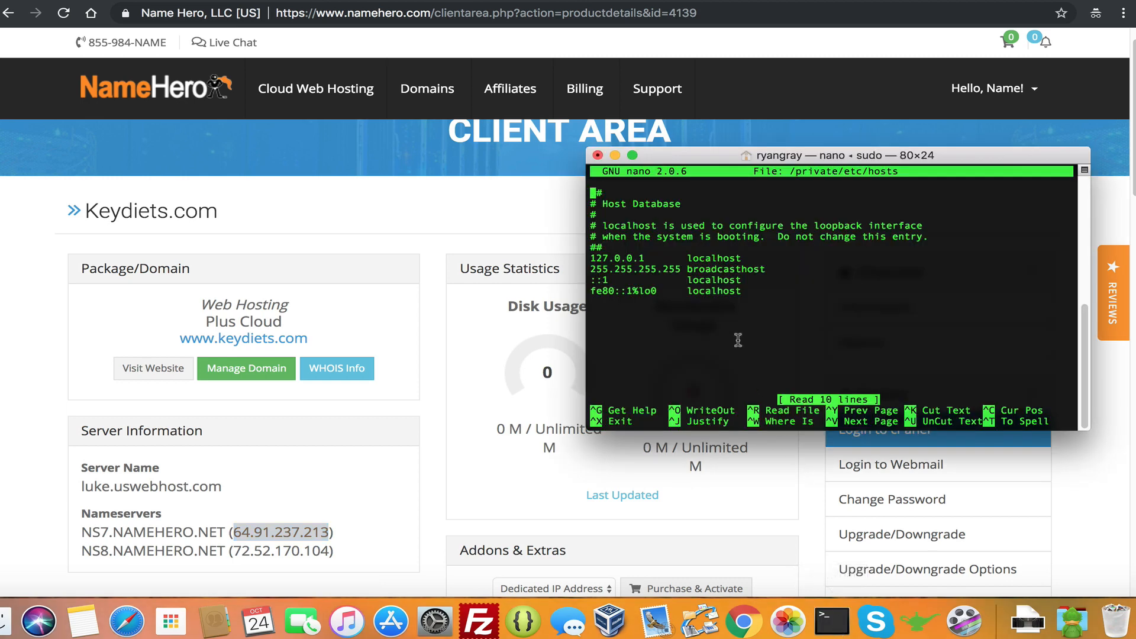
pyautogui.press('Down')
pyautogui.press('Down')
pyautogui.press('Down')
pyautogui.press('Down')
pyautogui.press('Down')
pyautogui.press('Down')
pyautogui.press('Down')
pyautogui.press('Down')
pyautogui.press('Down')
pyautogui.press('Down')
pyautogui.rightClick(611, 298)
pyautogui.click(645, 320)
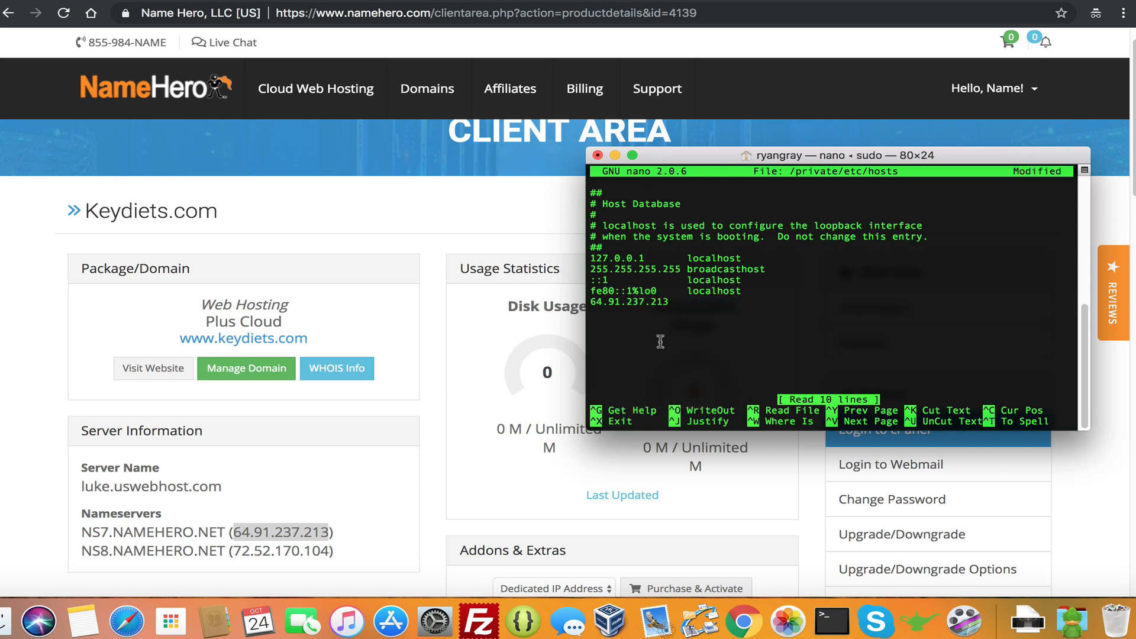
pyautogui.write('keydiet')
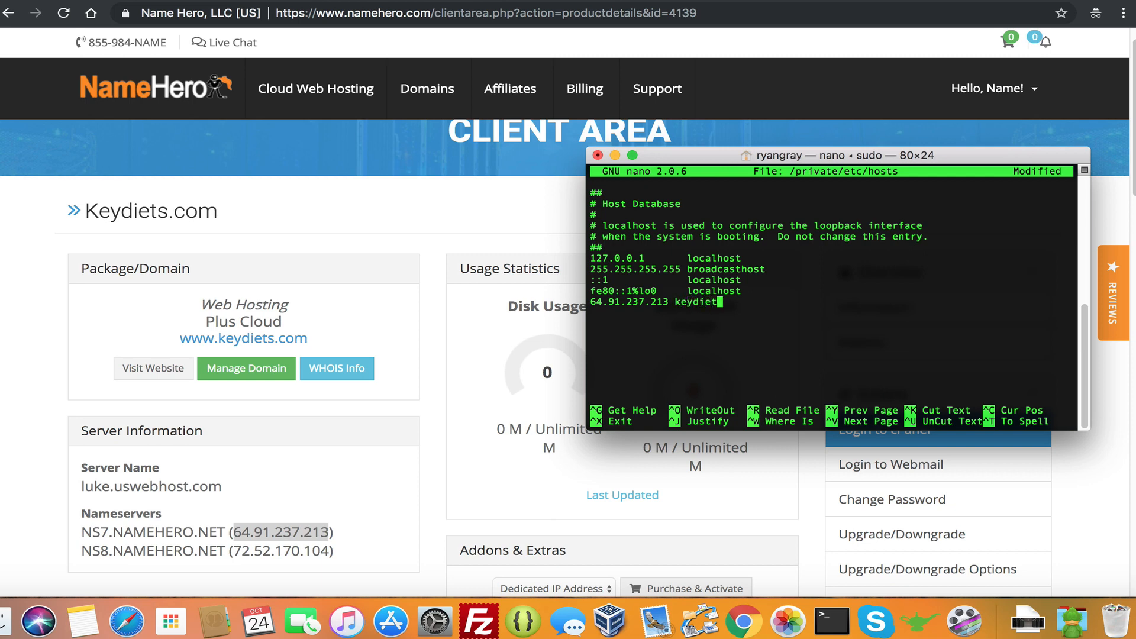
pyautogui.write('s.com')
pyautogui.press('Return')
pyautogui.rightClick(654, 320)
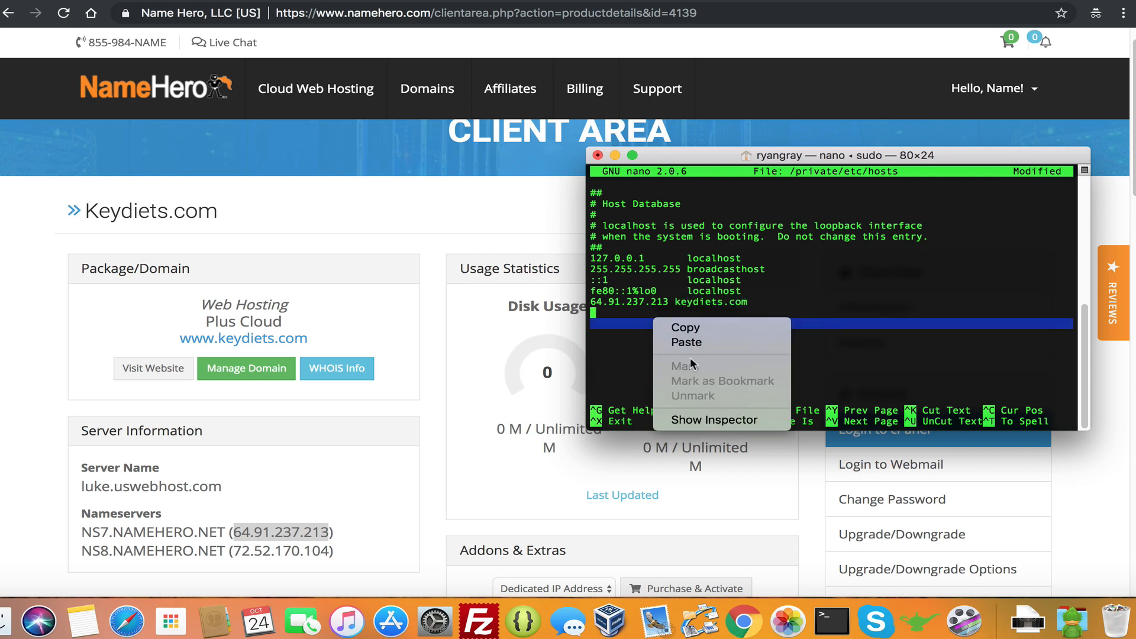
pyautogui.click(687, 342)
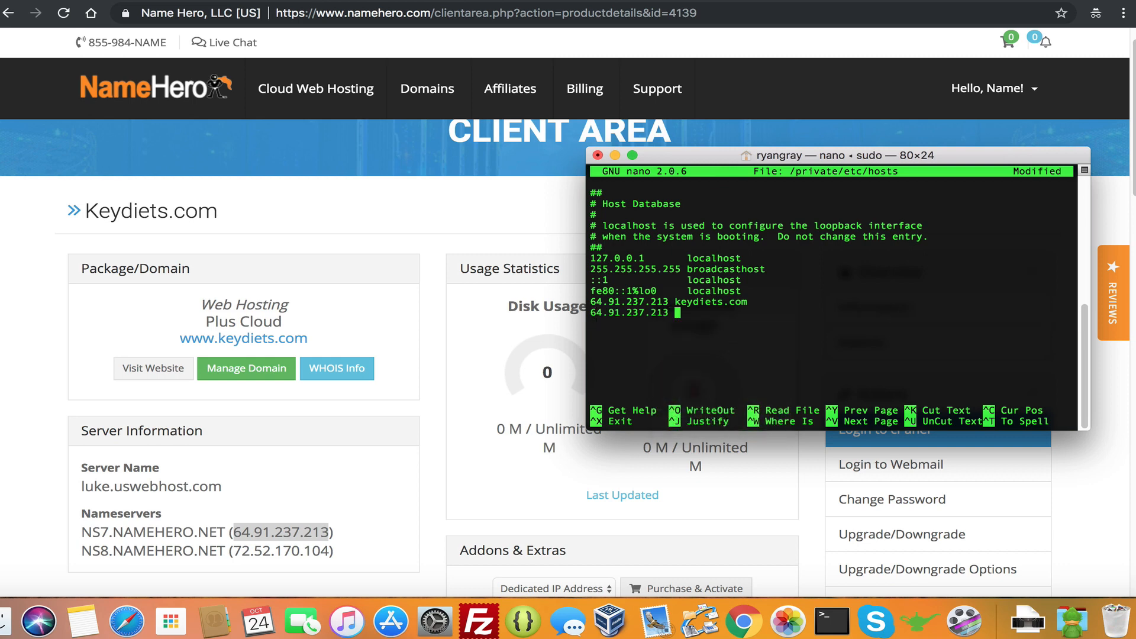
pyautogui.write('www.keydiets.com')
# Save the hosts file and exit nano
pyautogui.hotkey('ctrl', 'x')
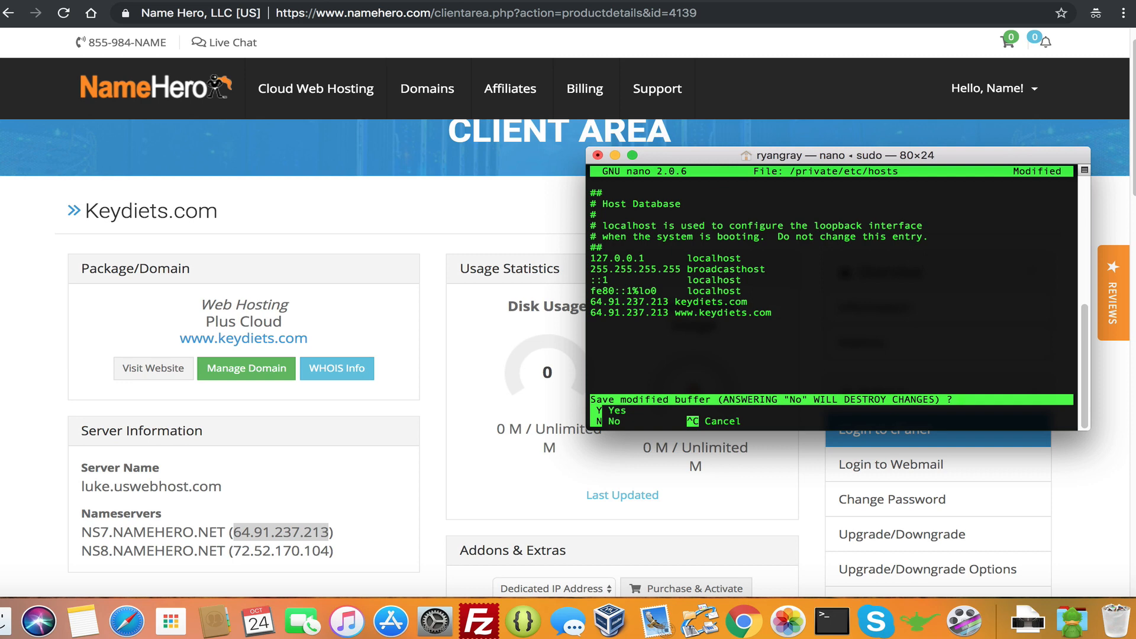
pyautogui.press('y')
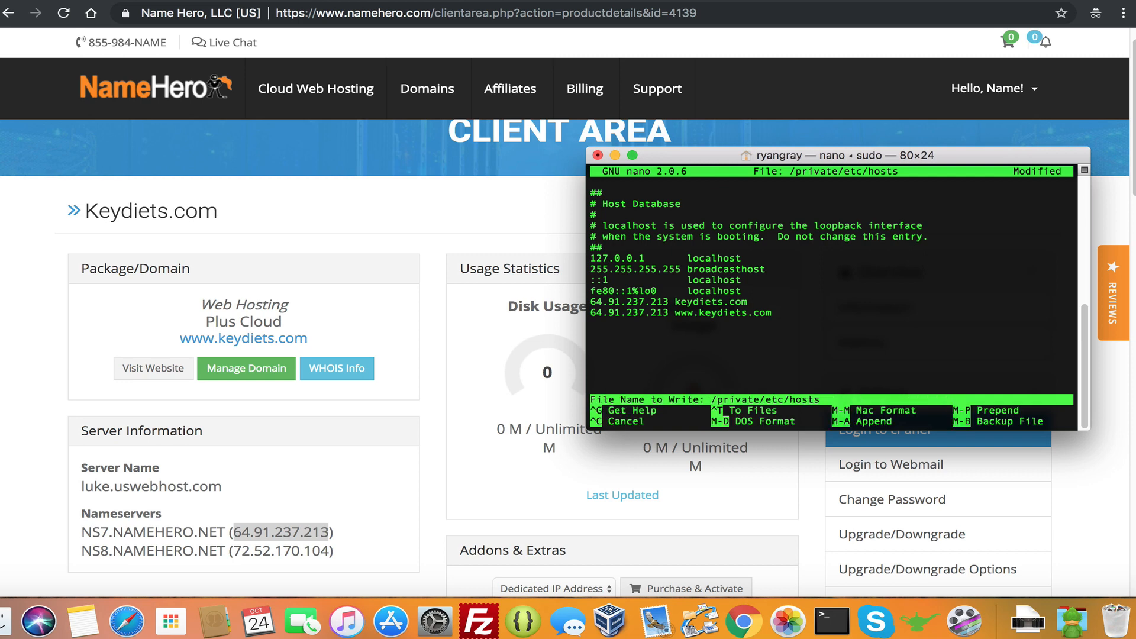
pyautogui.press('Return')
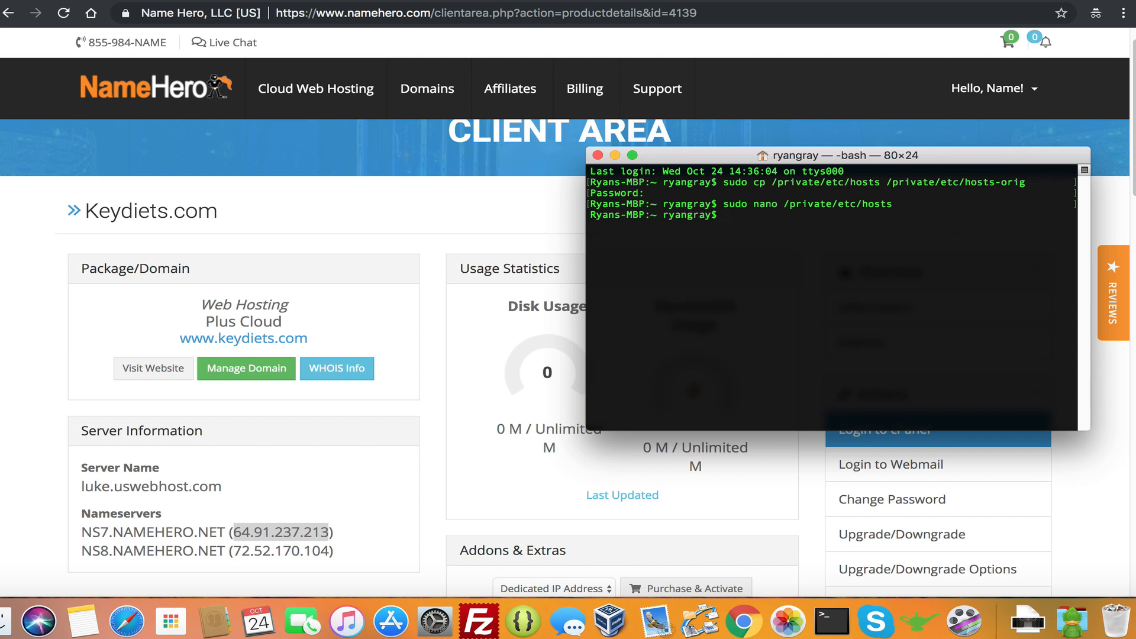
pyautogui.click(384, 258)
# Visit the keydiets.com My Blog site and scroll through its homepage
pyautogui.click(271, 337)
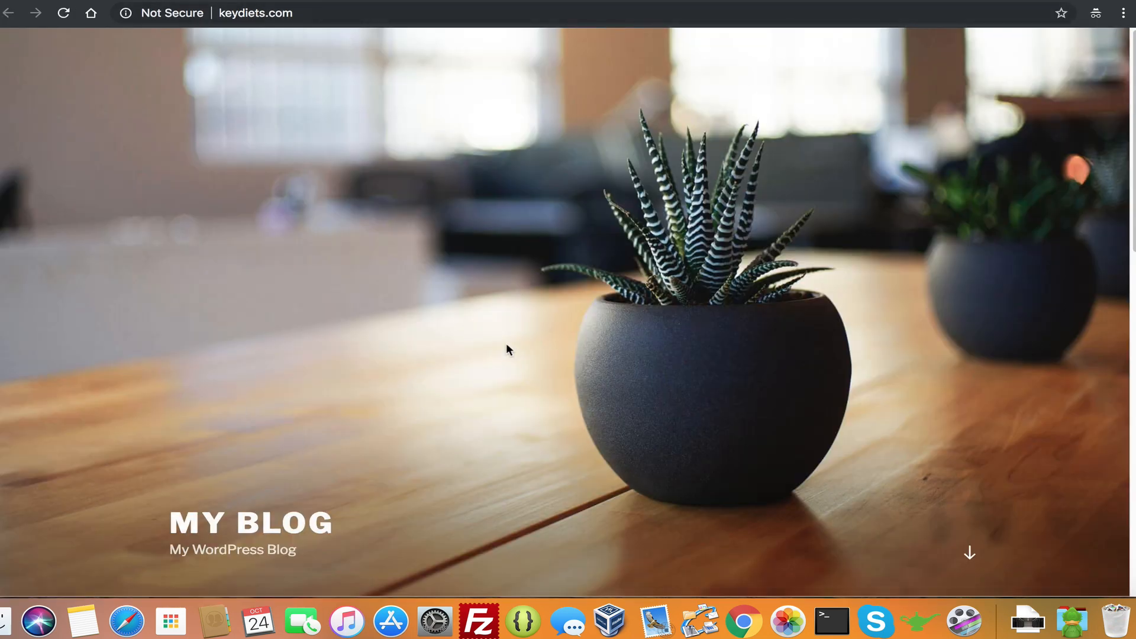
pyautogui.scroll(-15, 511, 336)
pyautogui.scroll(10, 512, 335)
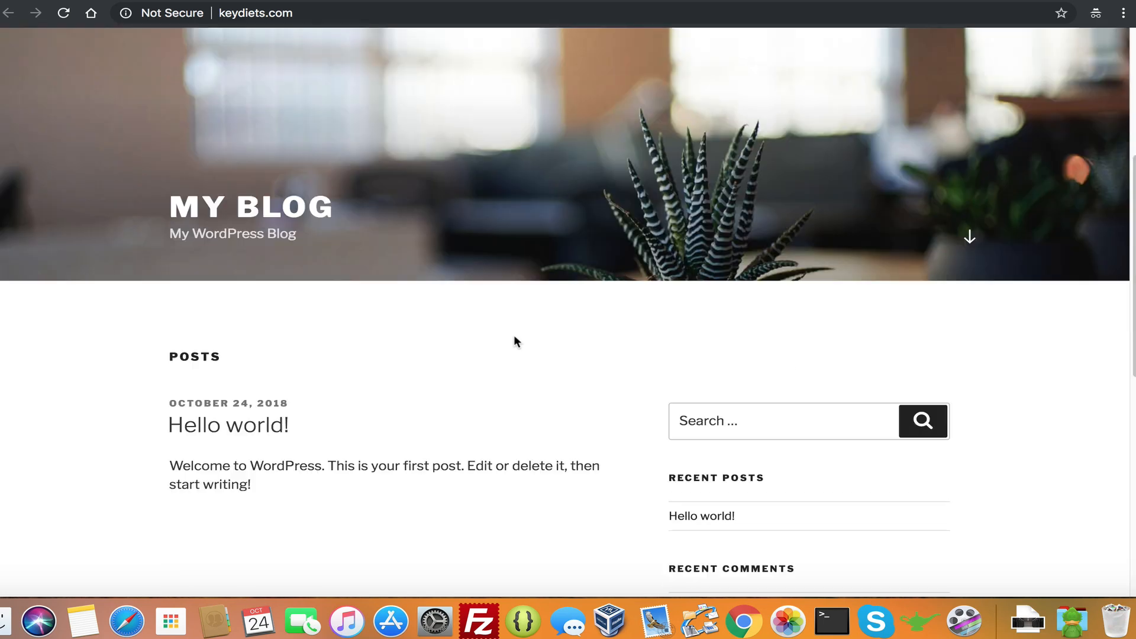
pyautogui.scroll(5, 514, 337)
# Open the WordPress admin dashboard and dismiss the Personal Data and Privacy notice
pyautogui.press('super+w')
pyautogui.click(438, 321)
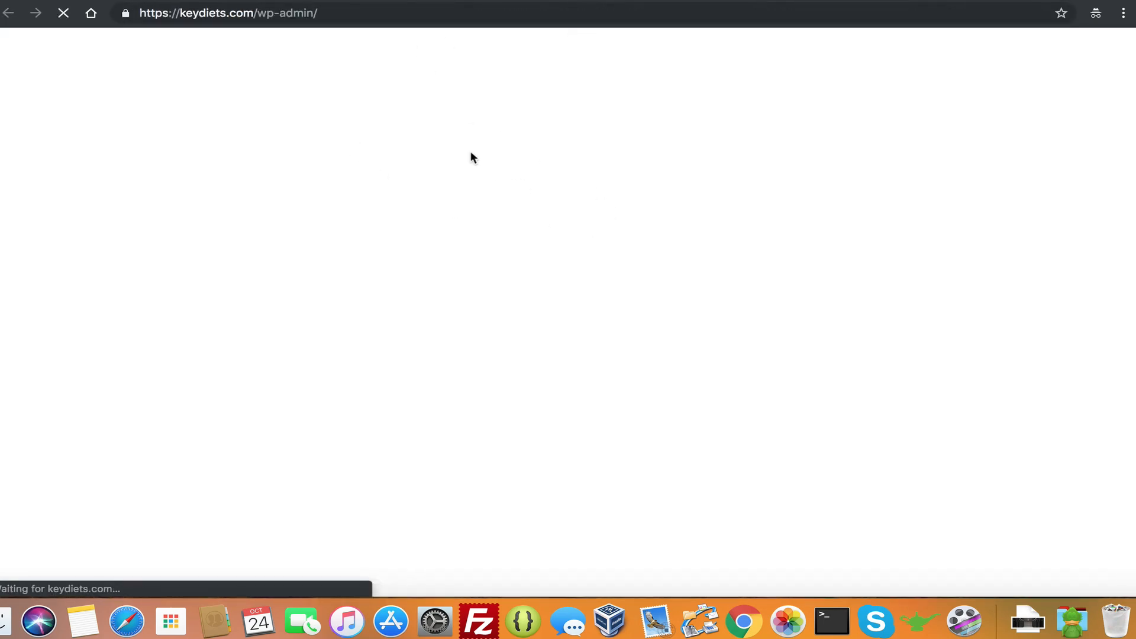
pyautogui.scroll(-15, 485, 261)
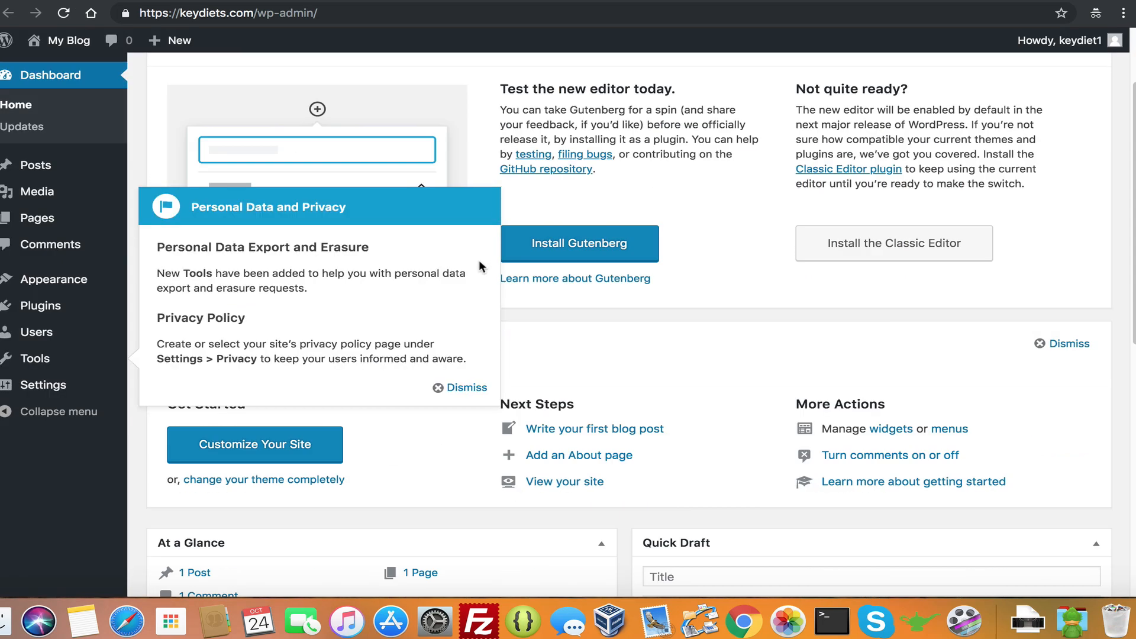
pyautogui.scroll(15, 390, 308)
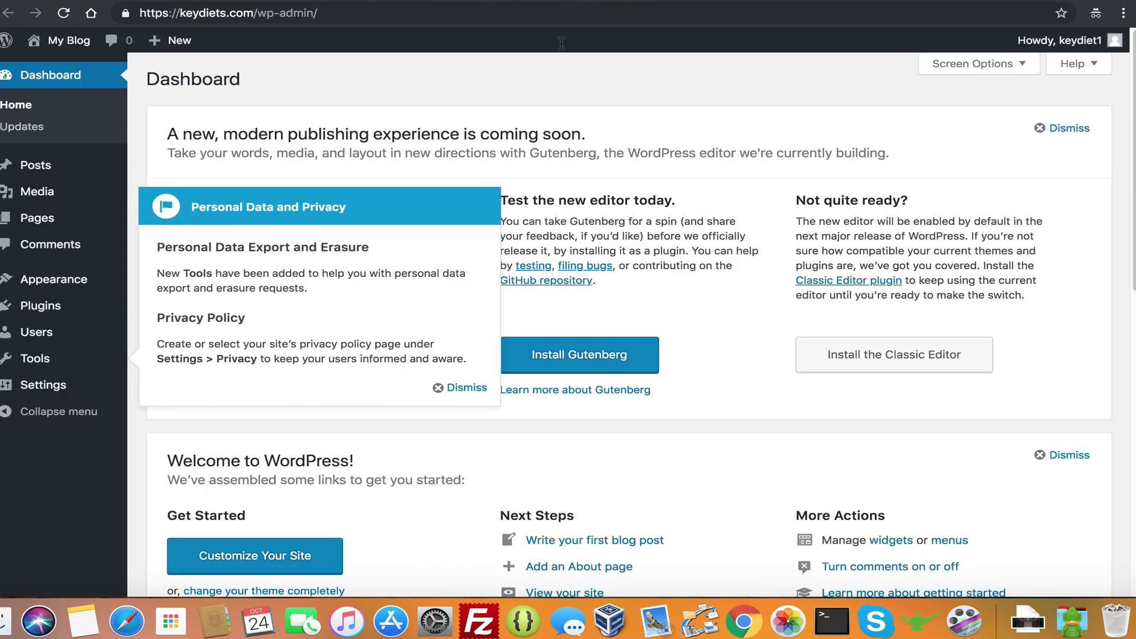
pyautogui.click(480, 388)
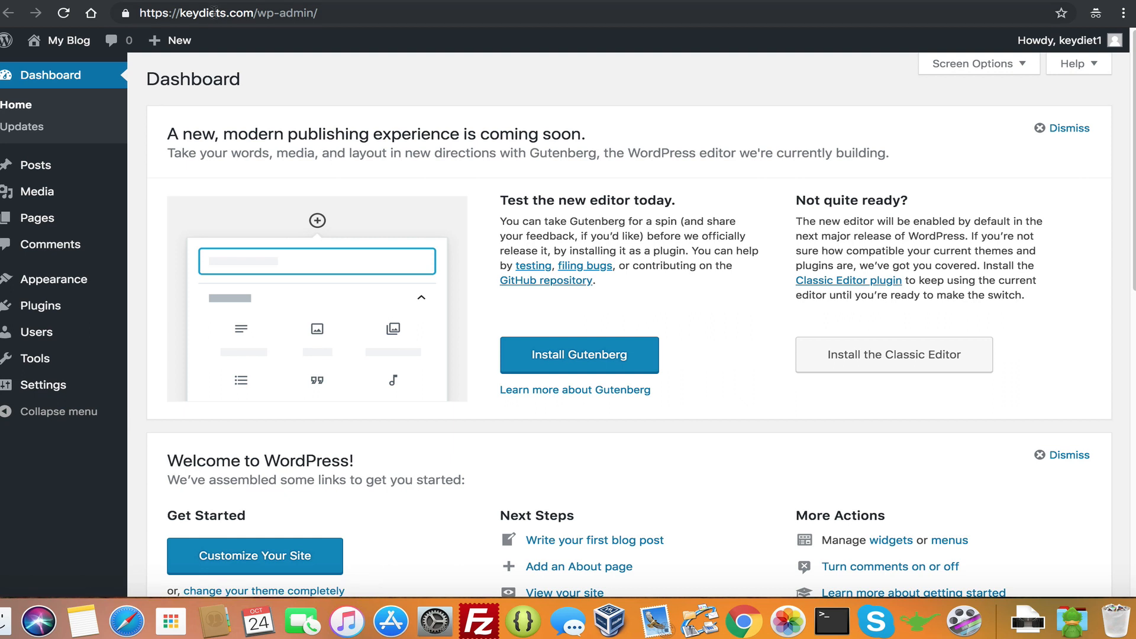
# Select the keydiets.com/wp-admin address in the dashboard's address bar
pyautogui.click(182, 10)
pyautogui.moveTo(183, 10); pyautogui.dragTo(277, 2)
pyautogui.click(346, 14)
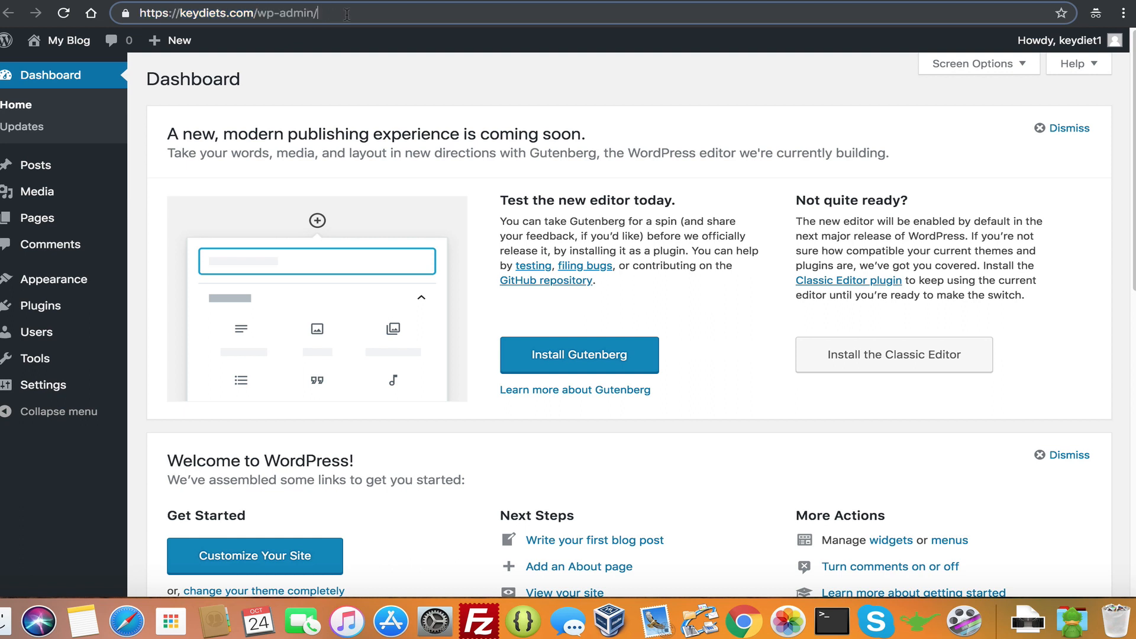
pyautogui.moveTo(346, 14); pyautogui.dragTo(344, 48)
pyautogui.click(181, 14)
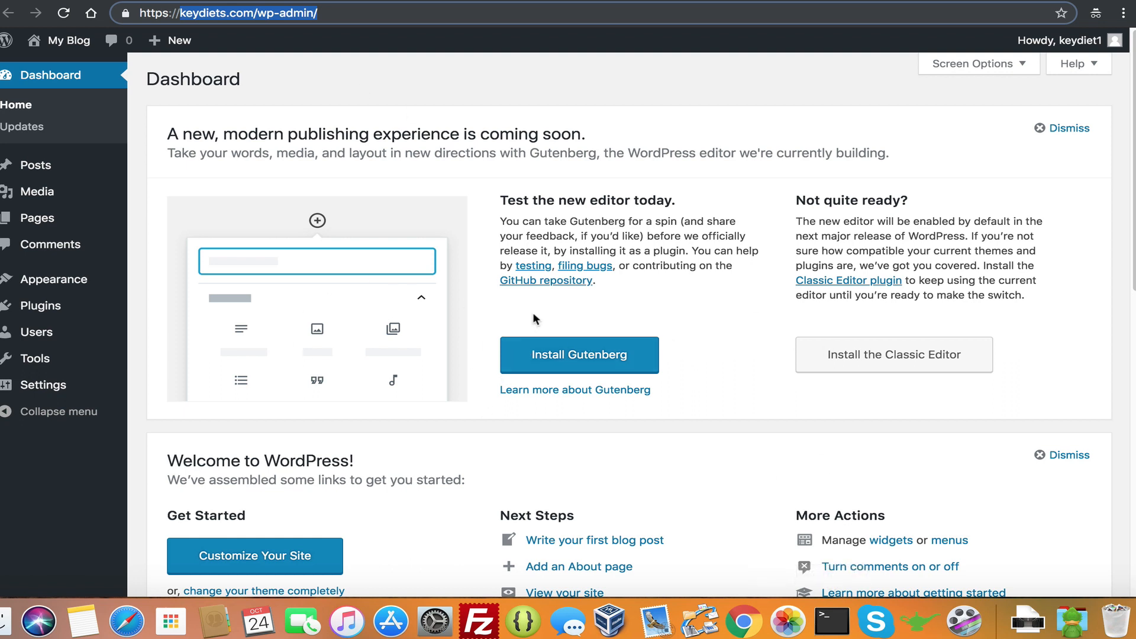
pyautogui.click(823, 610)
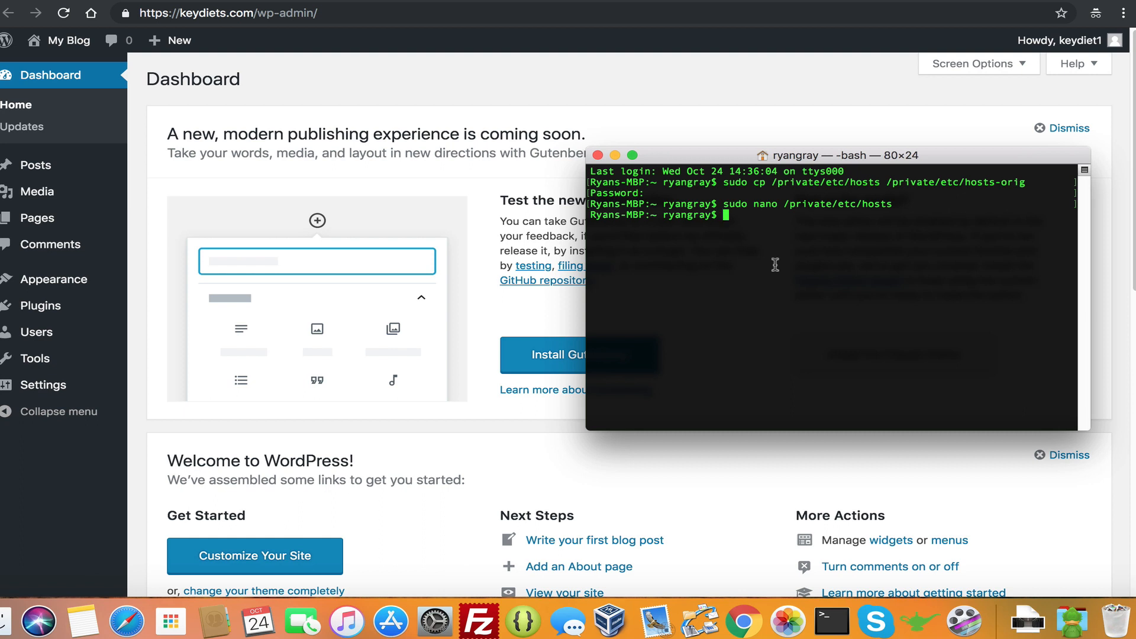
# Reopen the hosts file in nano and add # before both keydiets.com entries
pyautogui.press('Up')
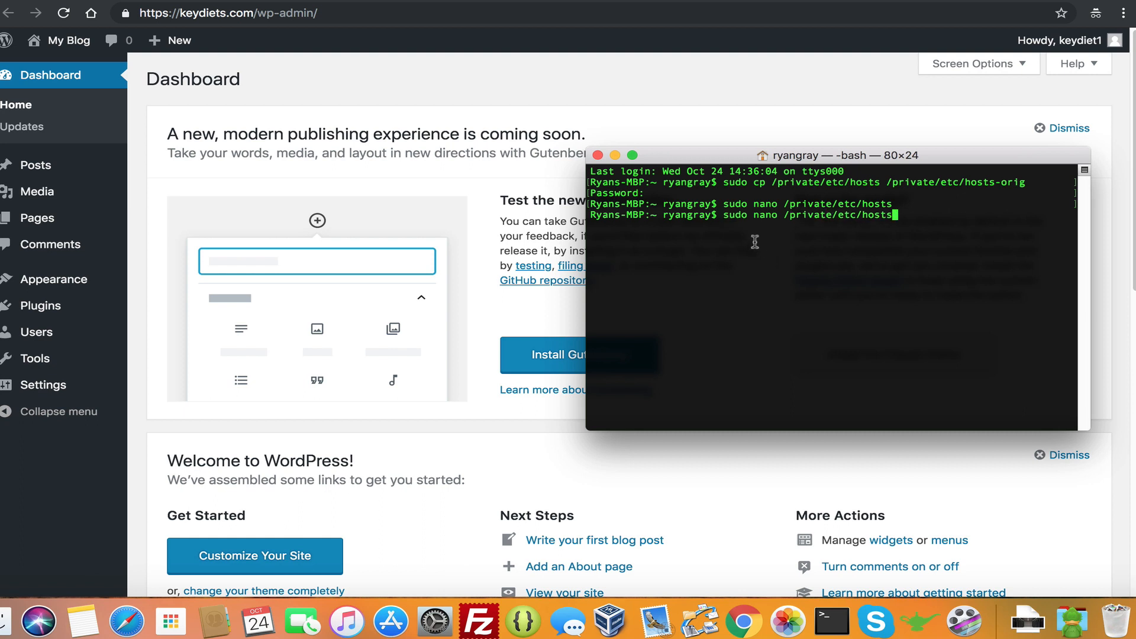
pyautogui.doubleClick(729, 215)
pyautogui.press('Return')
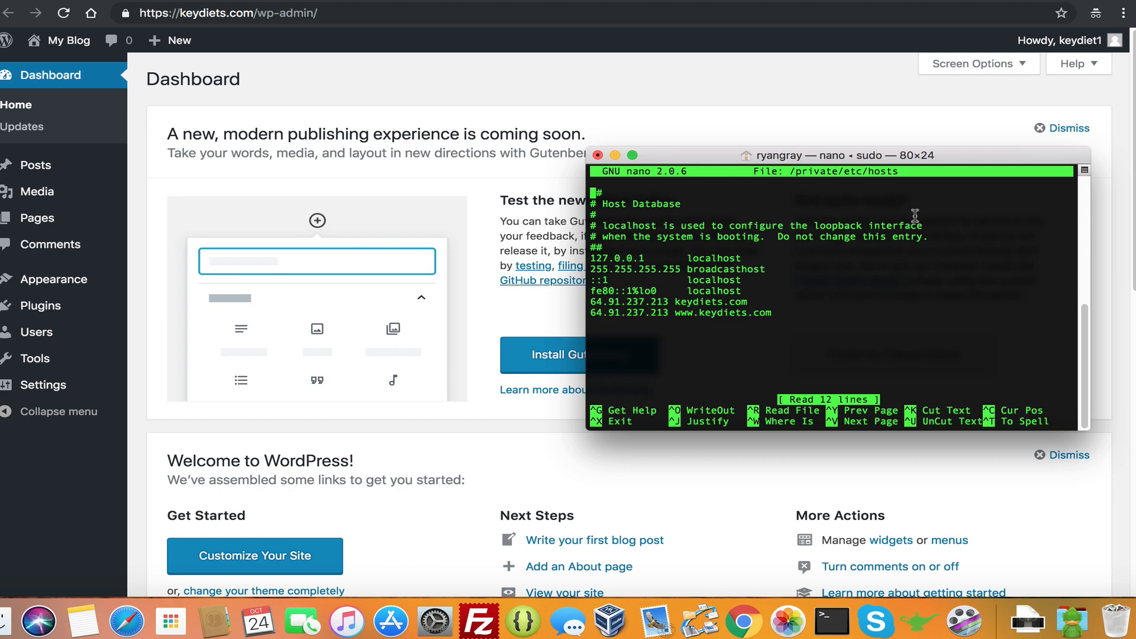
pyautogui.press('Down')
pyautogui.press('Down')
pyautogui.press('Down')
pyautogui.press('Down')
pyautogui.press('Down')
pyautogui.press('Down')
pyautogui.press('Down')
pyautogui.press('Down')
pyautogui.press('Down')
pyautogui.press('Down')
pyautogui.write('#')
pyautogui.press('Down')
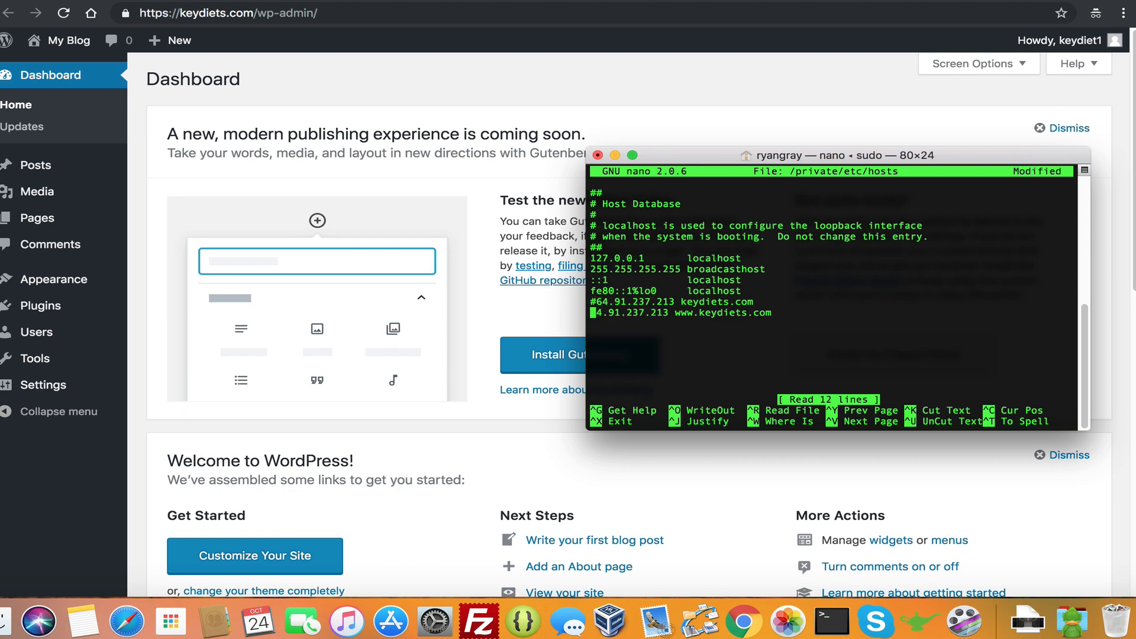
pyautogui.write('#')
pyautogui.press('Up')
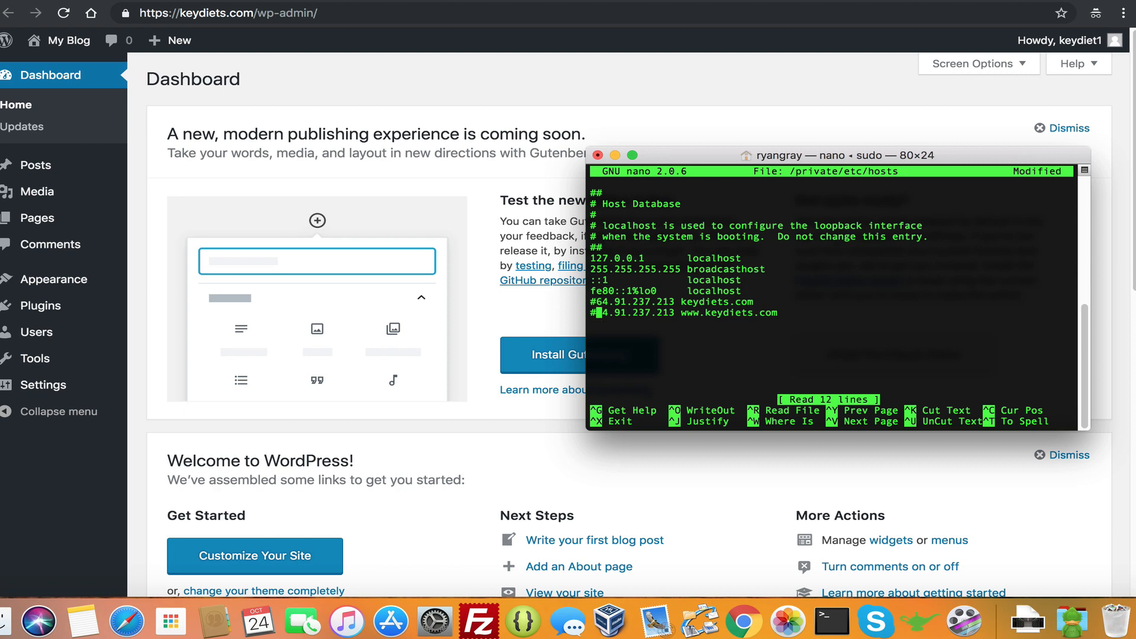
pyautogui.press('Down')
pyautogui.press('Up')
# Save the hosts file, exit nano, and reload the WordPress dashboard
pyautogui.hotkey('ctrl', 'x')
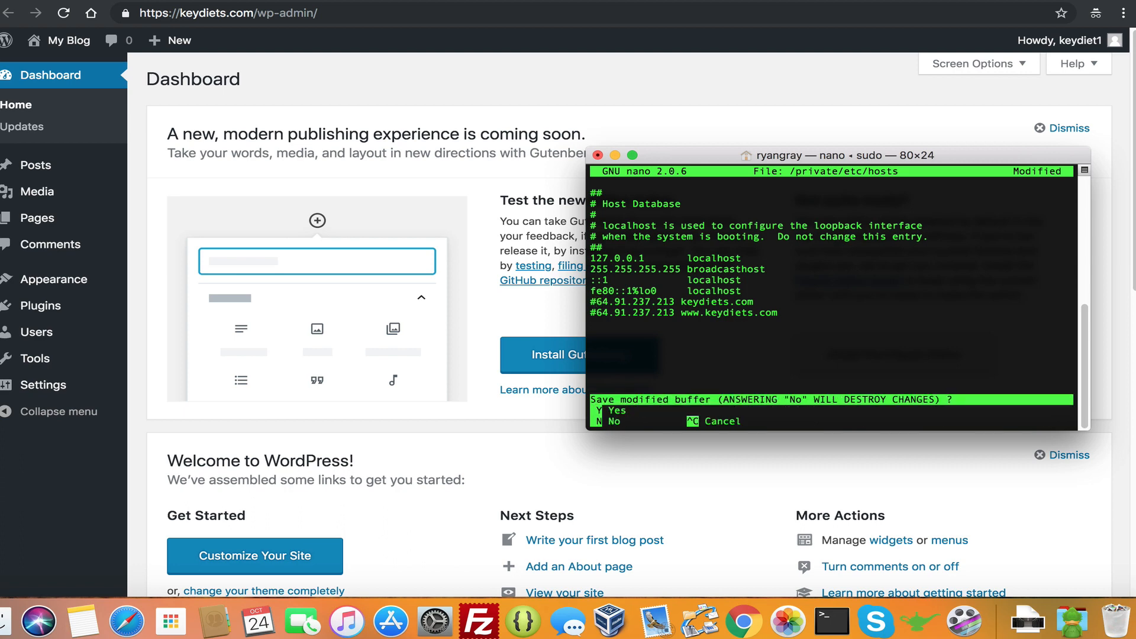
pyautogui.press('y')
pyautogui.press('Return')
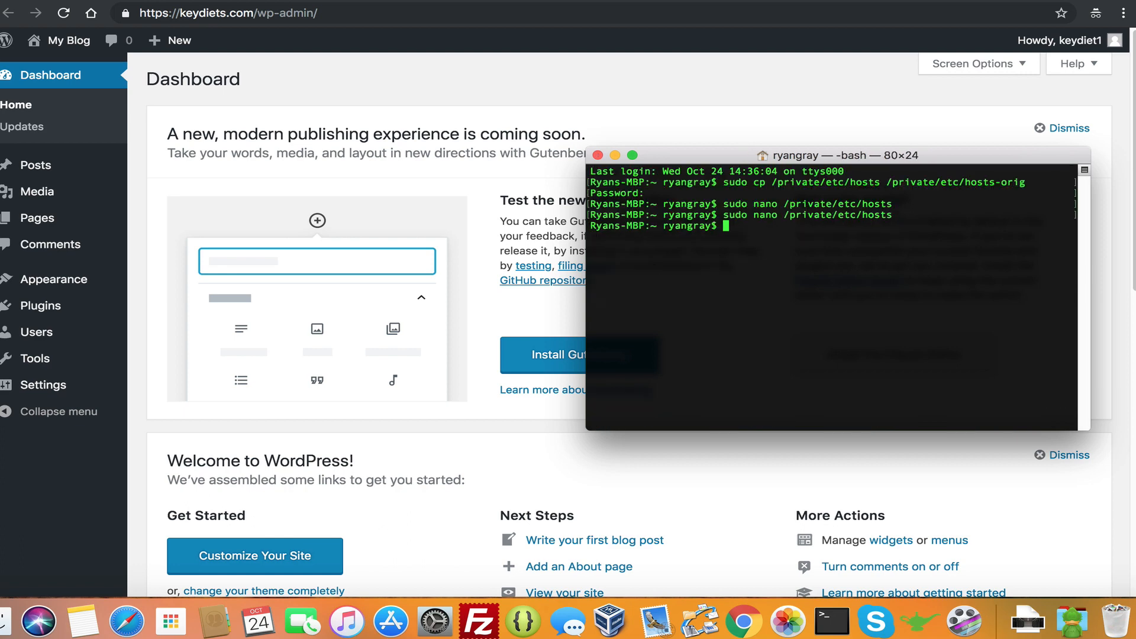
pyautogui.click(376, 95)
pyautogui.press('super+r')
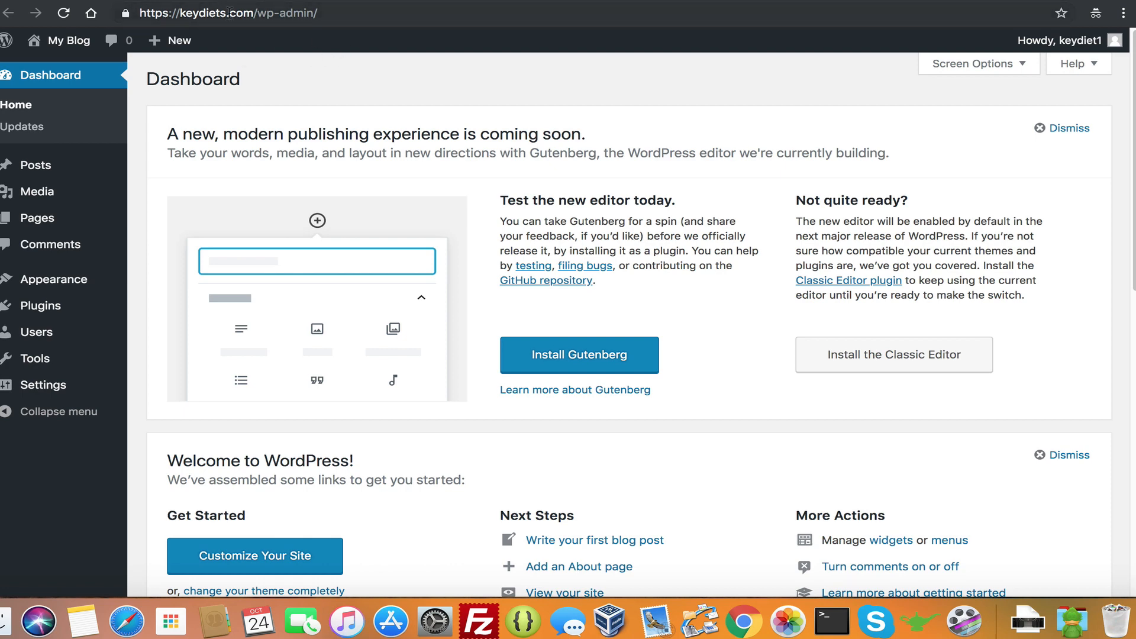
# Open keydiets.com's nameserver settings from the NameHero My Domains list
pyautogui.click(191, 1)
pyautogui.moveTo(430, 93)
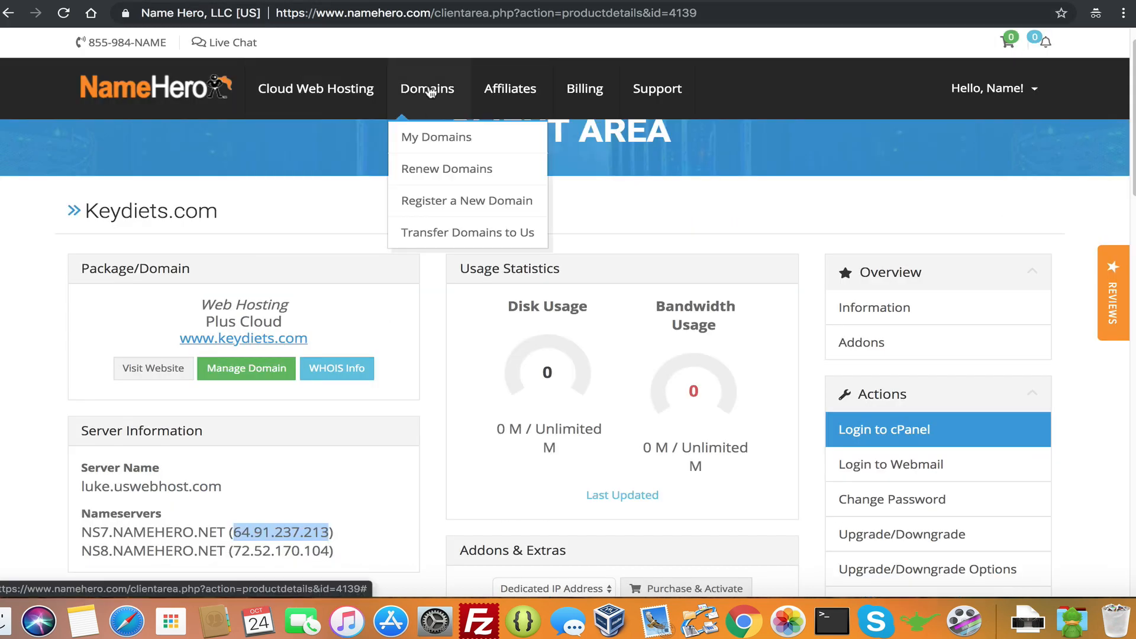
pyautogui.click(434, 137)
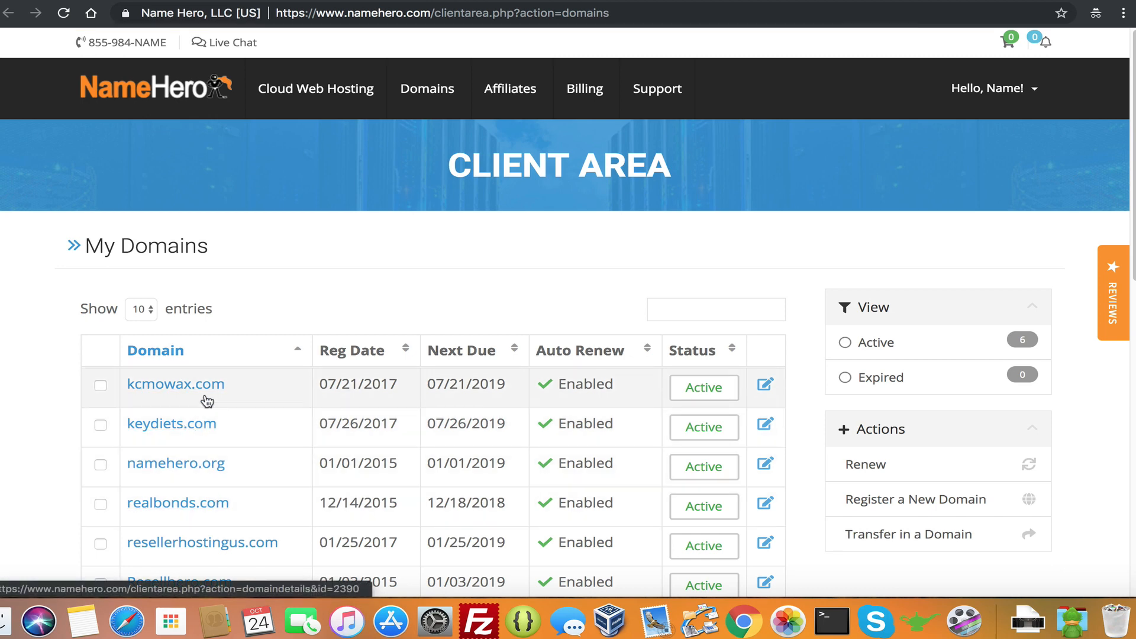
pyautogui.click(190, 430)
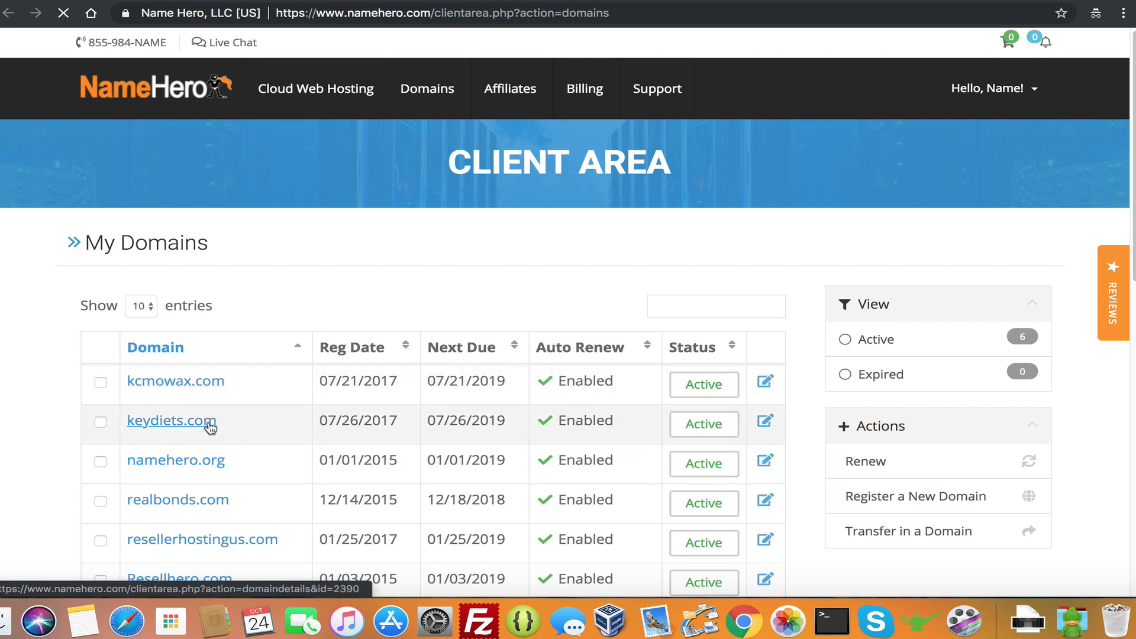
pyautogui.click(913, 417)
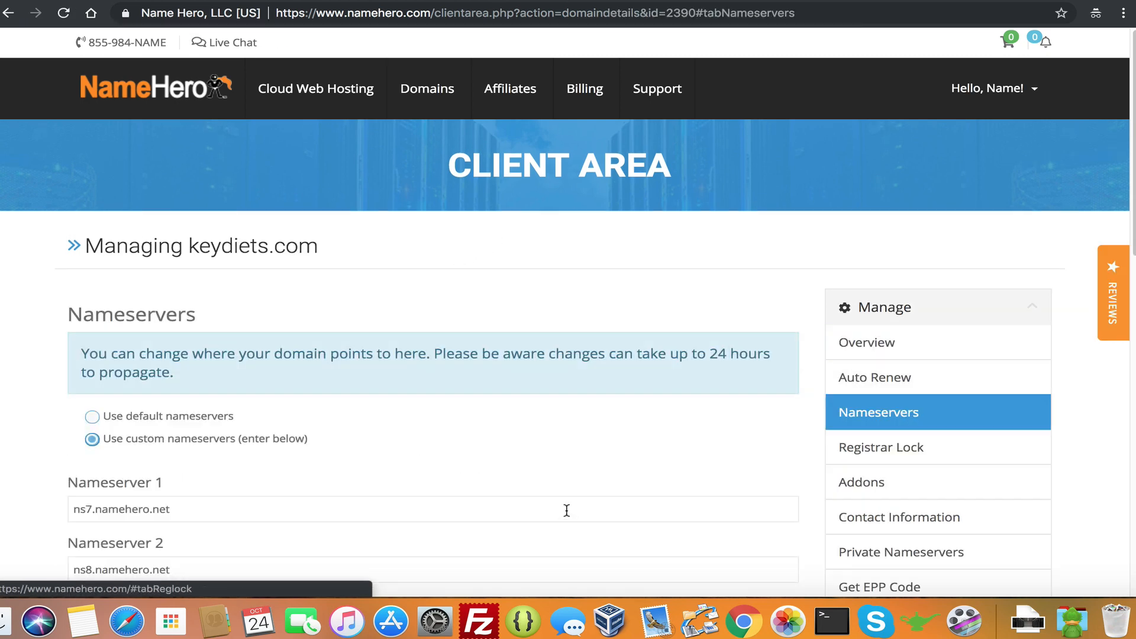
pyautogui.scroll(-3, 290, 443)
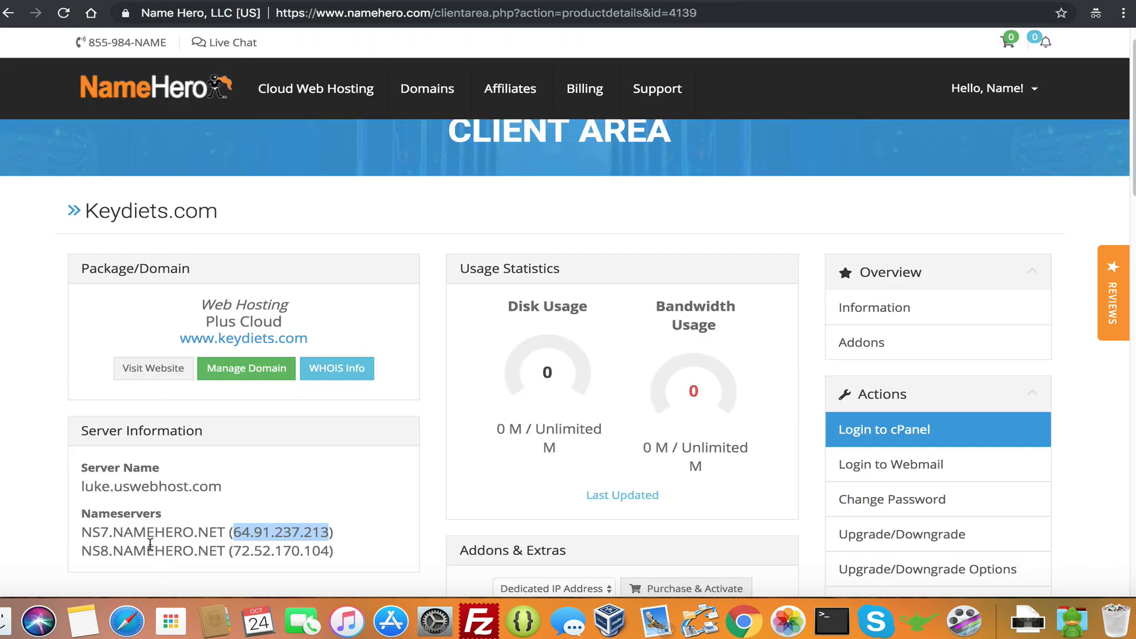
# Check and save ns7.namehero.net and ns8.namehero.net as the custom nameservers
pyautogui.moveTo(152, 534); pyautogui.dragTo(101, 534)
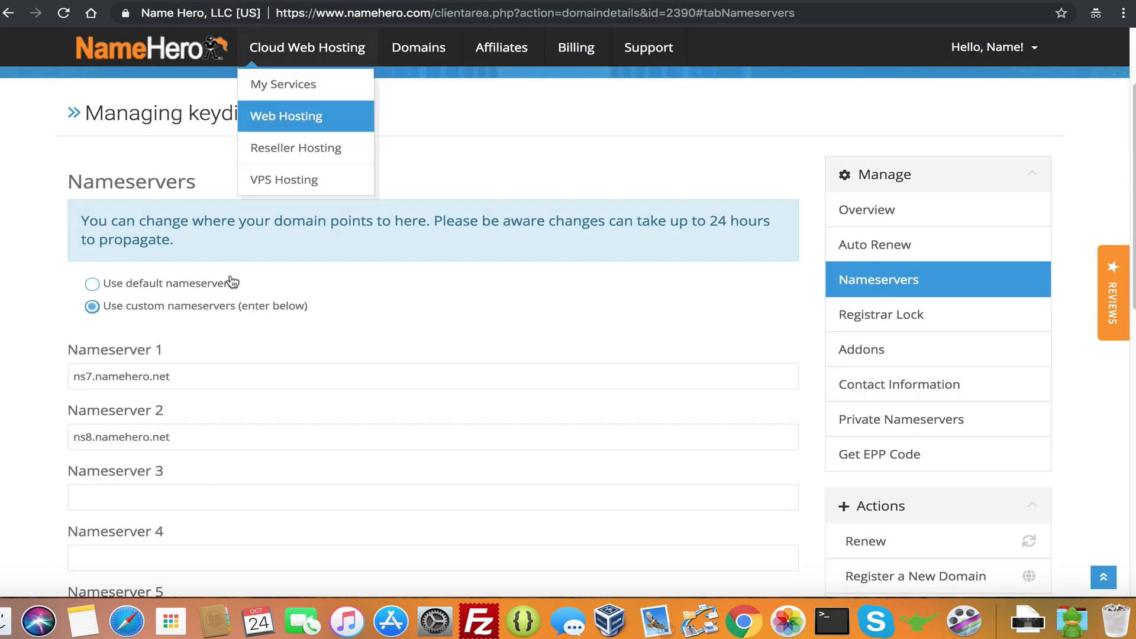
pyautogui.click(192, 377)
pyautogui.click(188, 384)
pyautogui.click(187, 481)
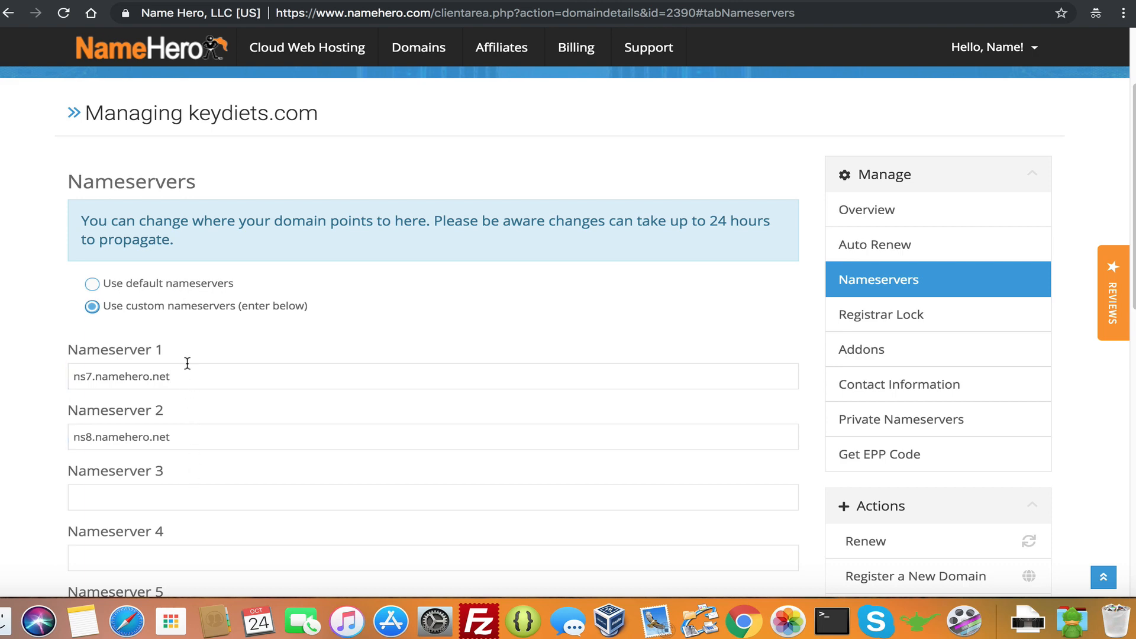
pyautogui.click(187, 365)
pyautogui.click(202, 440)
pyautogui.click(199, 363)
pyautogui.scroll(-5, 255, 441)
pyautogui.click(121, 354)
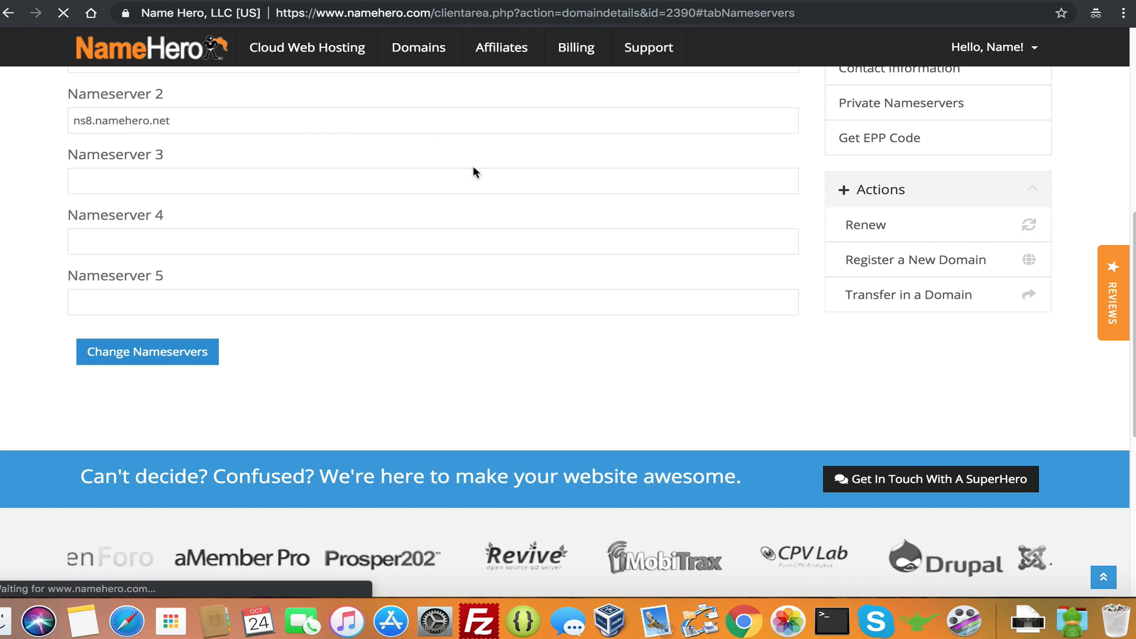
pyautogui.scroll(-3, 335, 386)
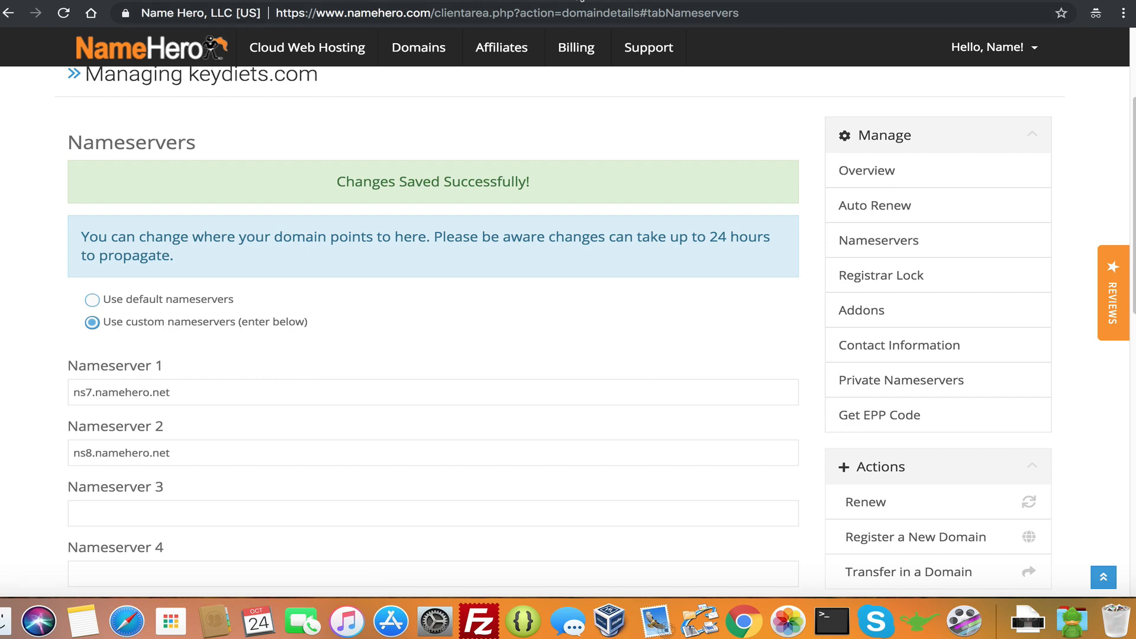
pyautogui.click(418, 1)
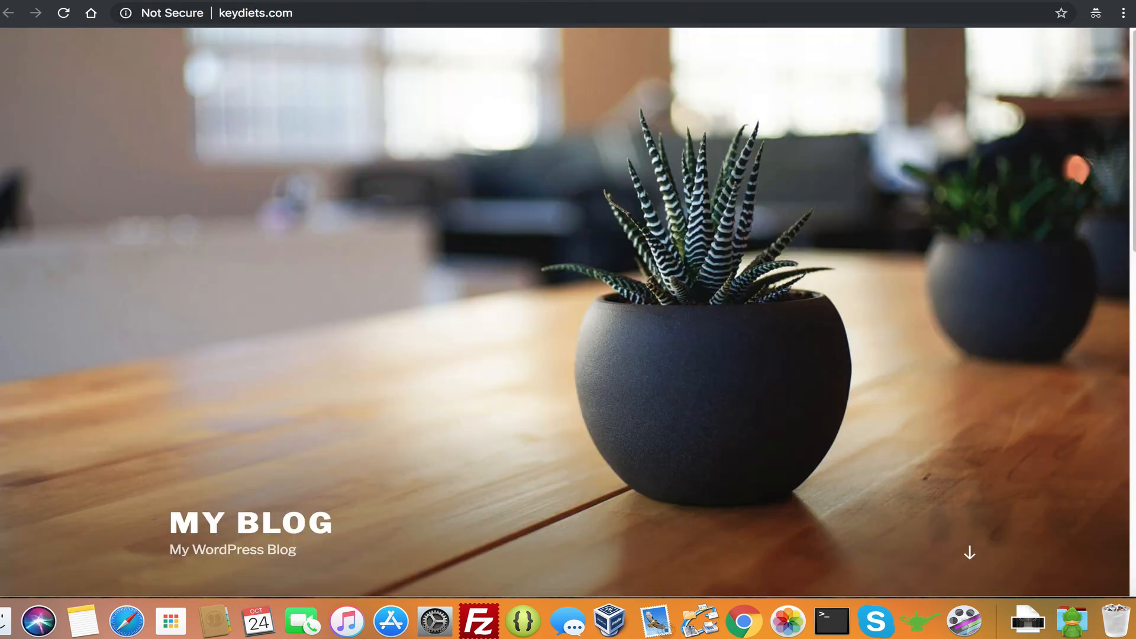
# Copy the dscacheutil -flushcache command from the article's flush-DNS step
pyautogui.click(332, 0)
pyautogui.click(249, 1)
pyautogui.scroll(-4, 237, 390)
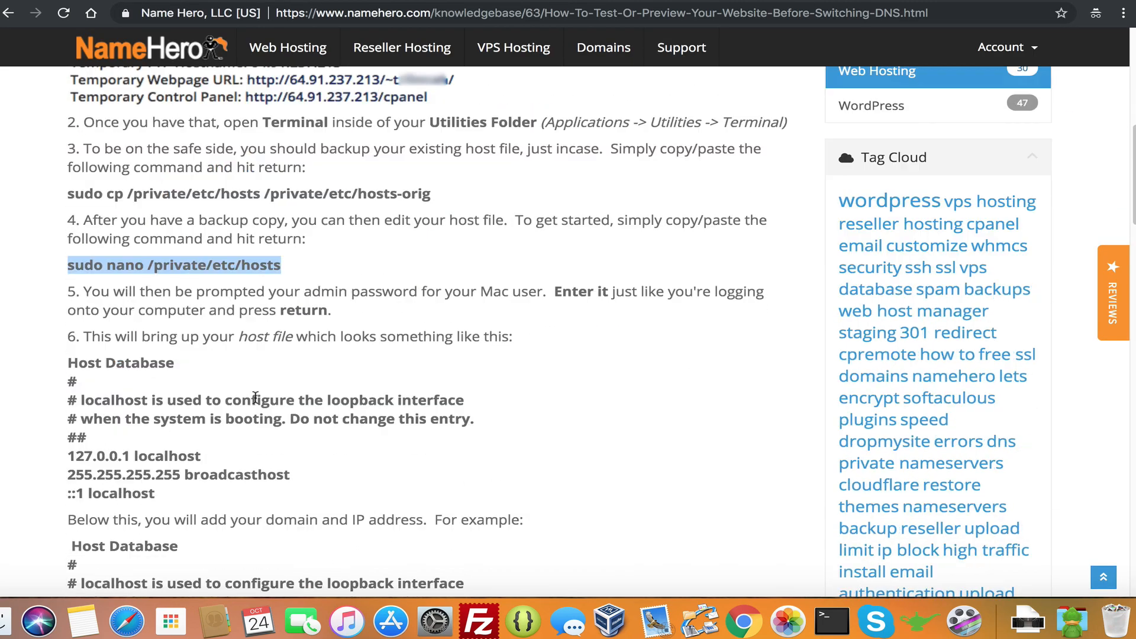
pyautogui.scroll(-10, 255, 397)
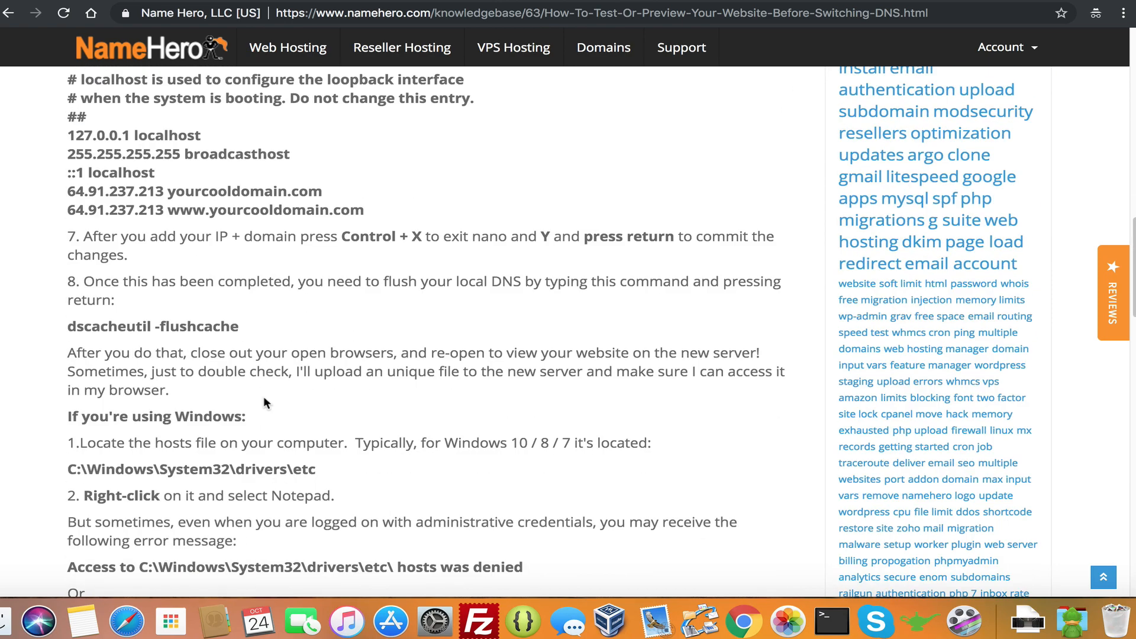
pyautogui.scroll(-2, 264, 402)
pyautogui.scroll(1, 258, 393)
pyautogui.scroll(-1, 254, 393)
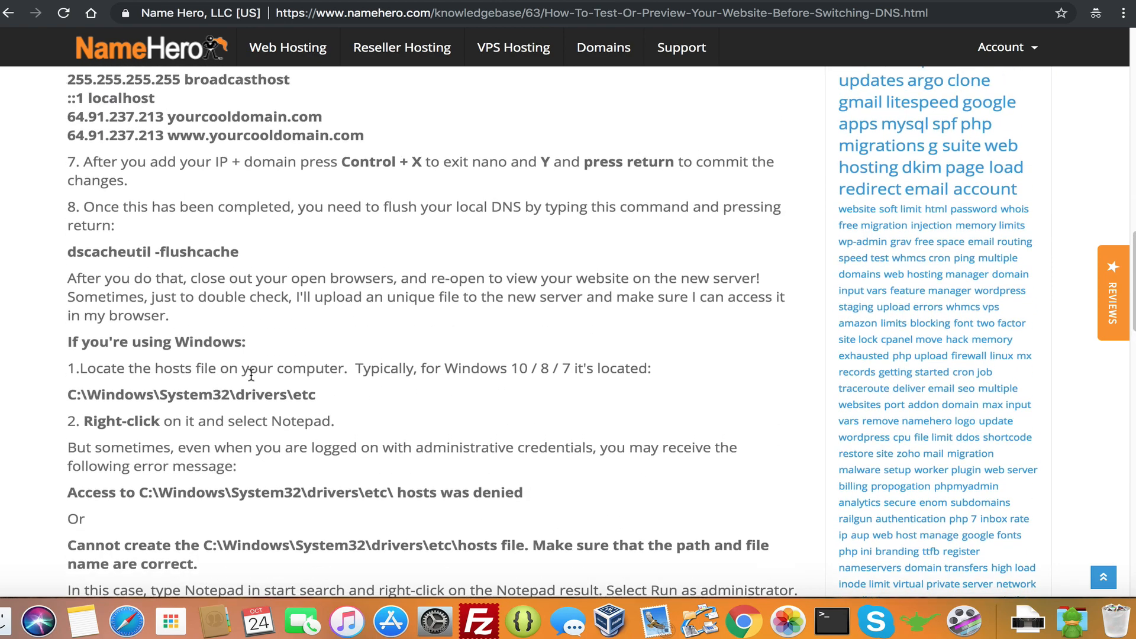
pyautogui.scroll(2, 251, 374)
pyautogui.moveTo(241, 385); pyautogui.dragTo(70, 384)
pyautogui.rightClick(98, 383)
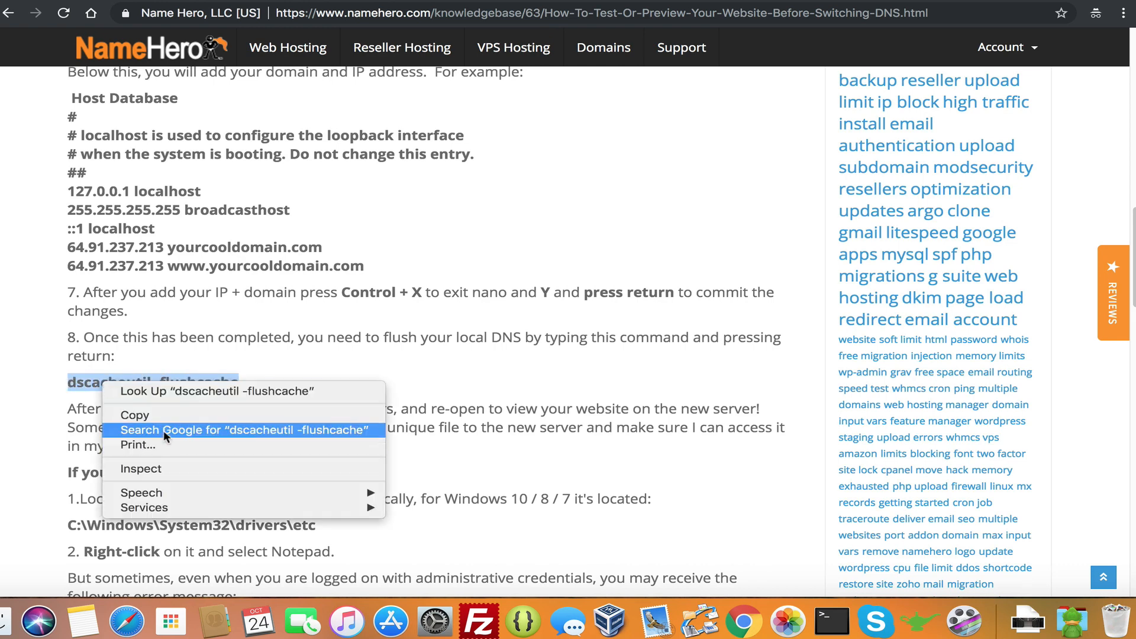
pyautogui.click(142, 413)
# Run dscacheutil -flushcache in Terminal to flush the DNS cache
pyautogui.click(832, 621)
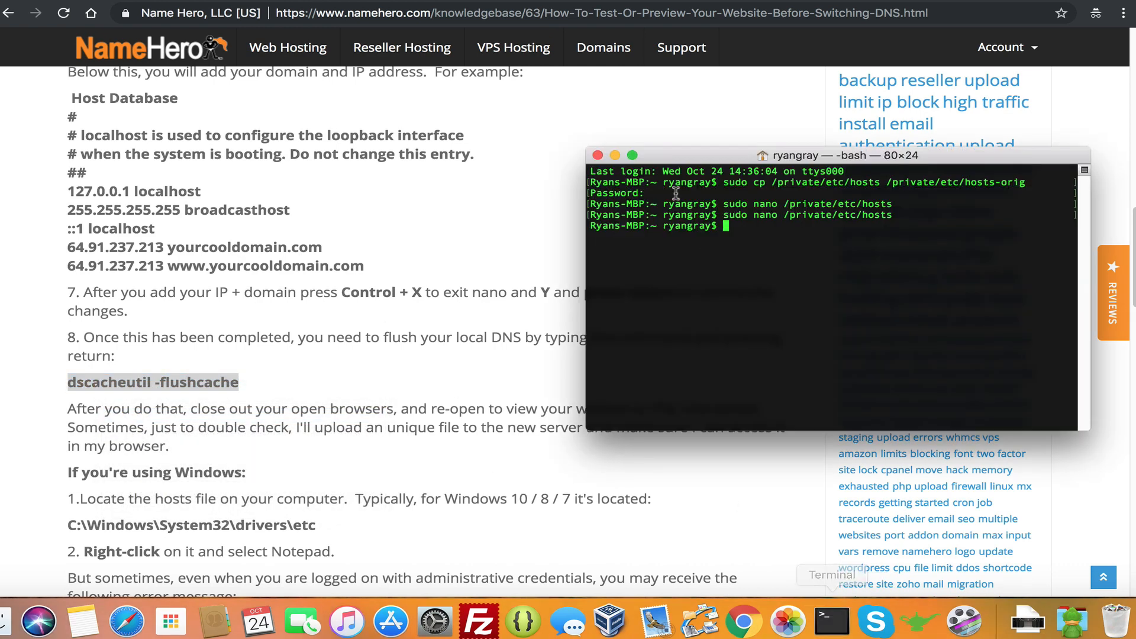
pyautogui.rightClick(728, 226)
pyautogui.click(776, 247)
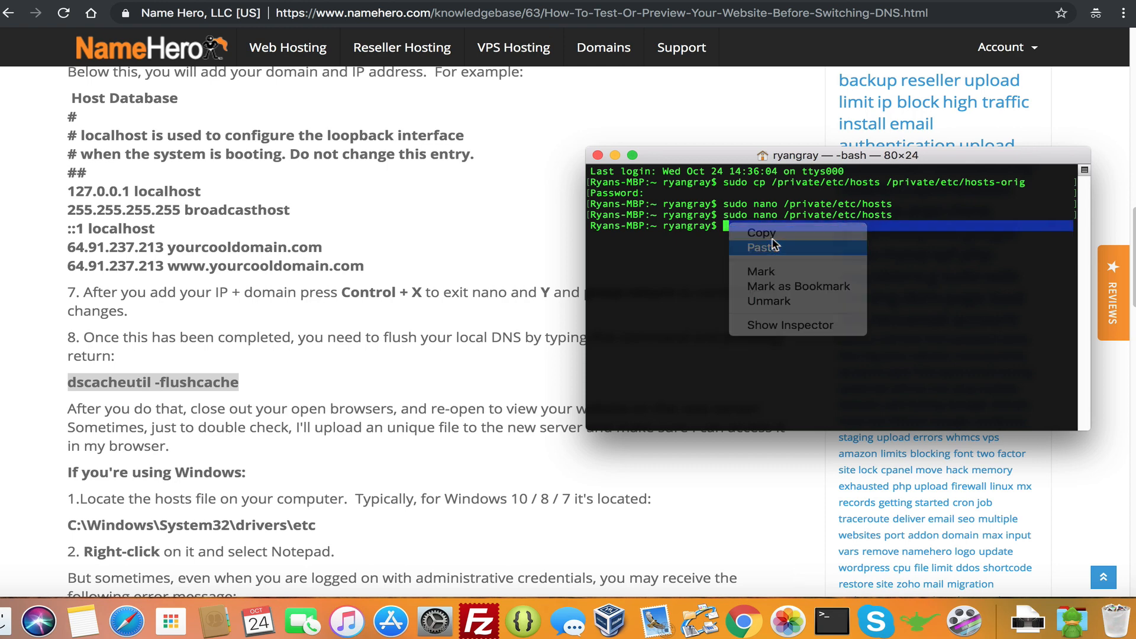
pyautogui.press('Return')
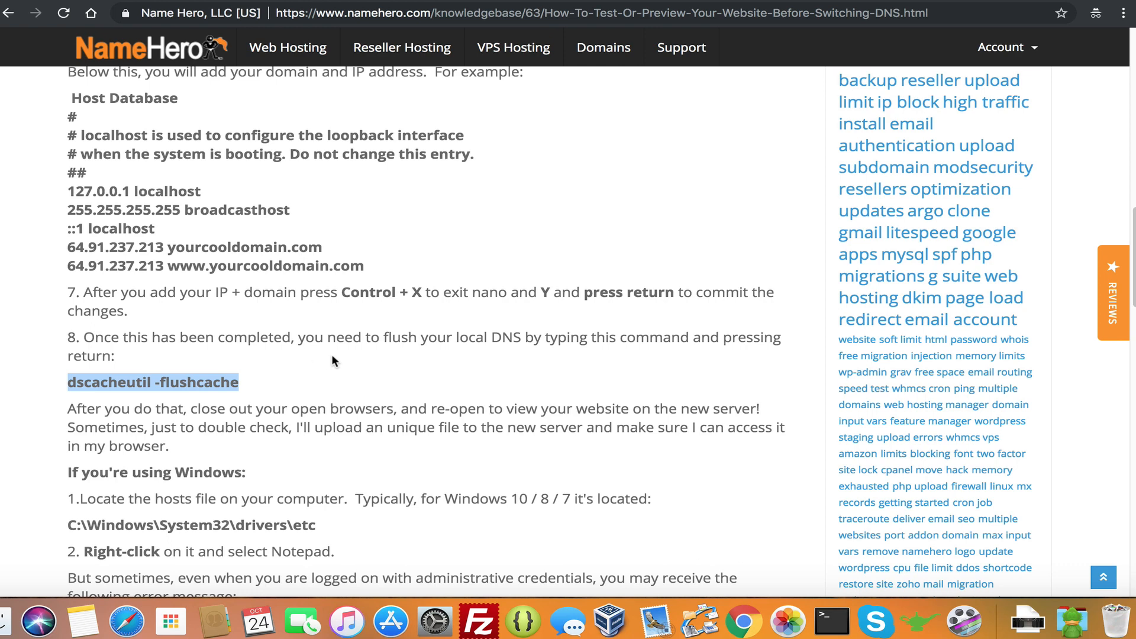
pyautogui.scroll(-3, 319, 361)
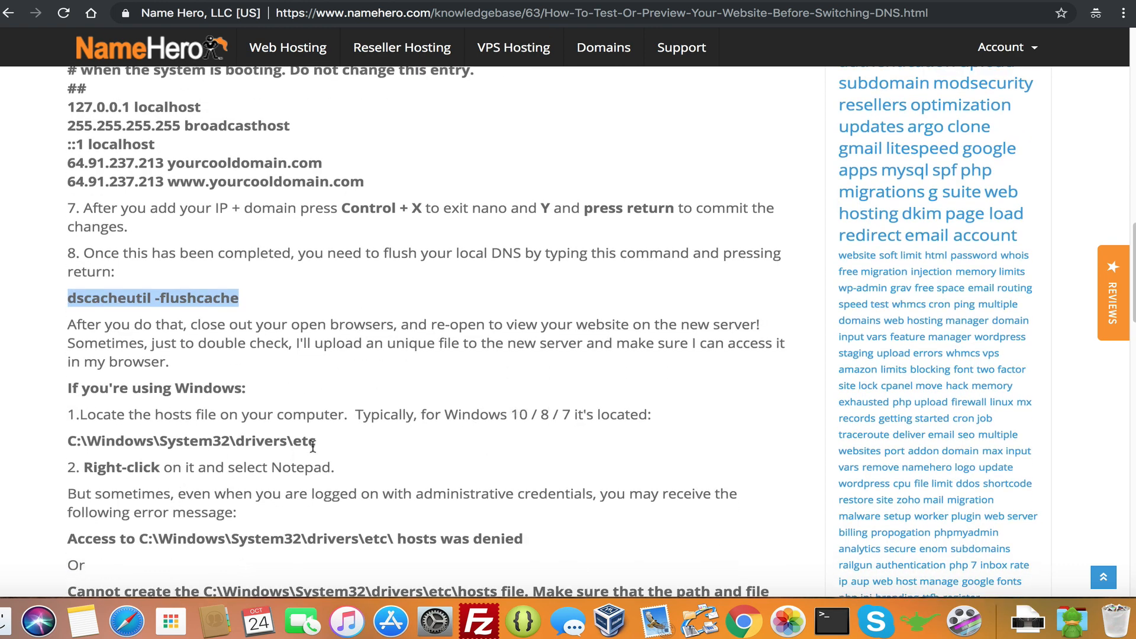
pyautogui.moveTo(317, 442); pyautogui.dragTo(68, 441)
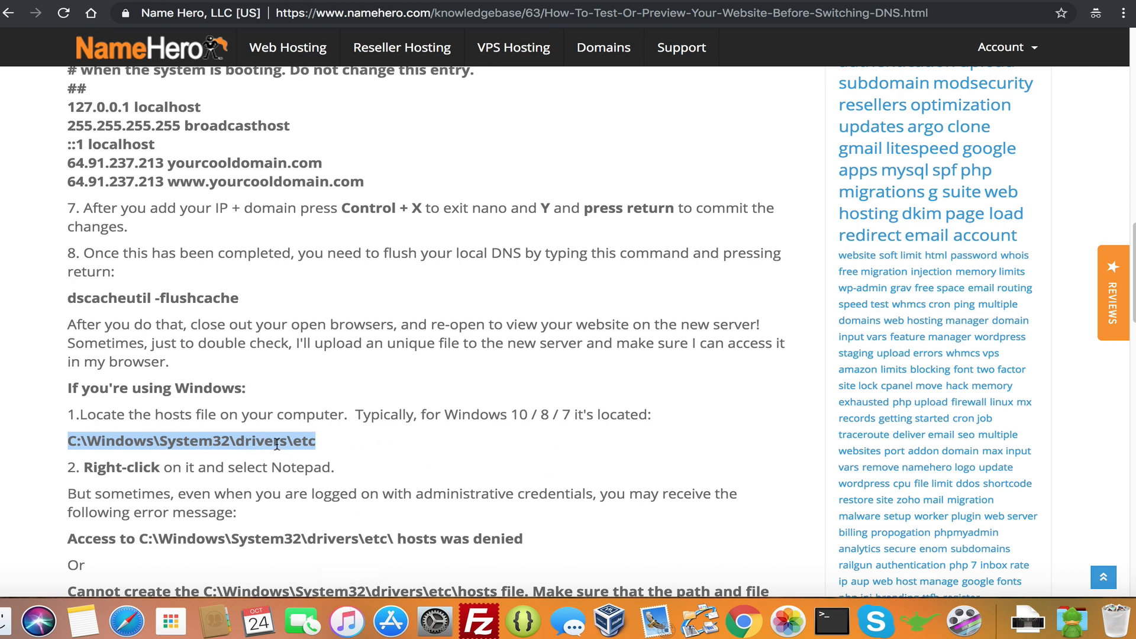
pyautogui.scroll(-1, 276, 443)
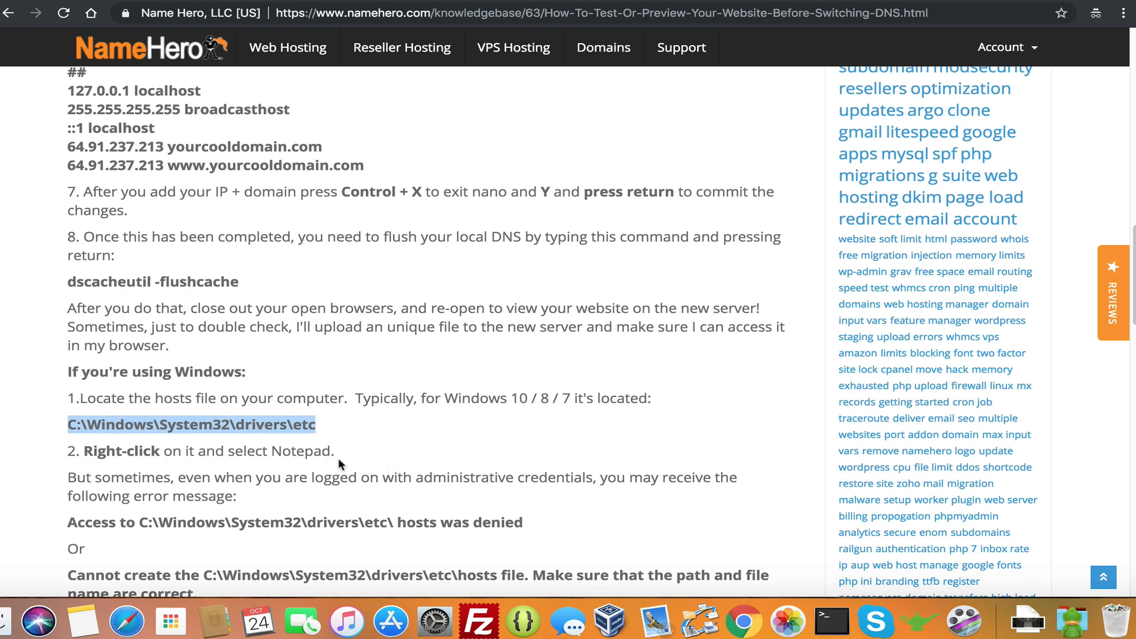
pyautogui.scroll(-5, 379, 460)
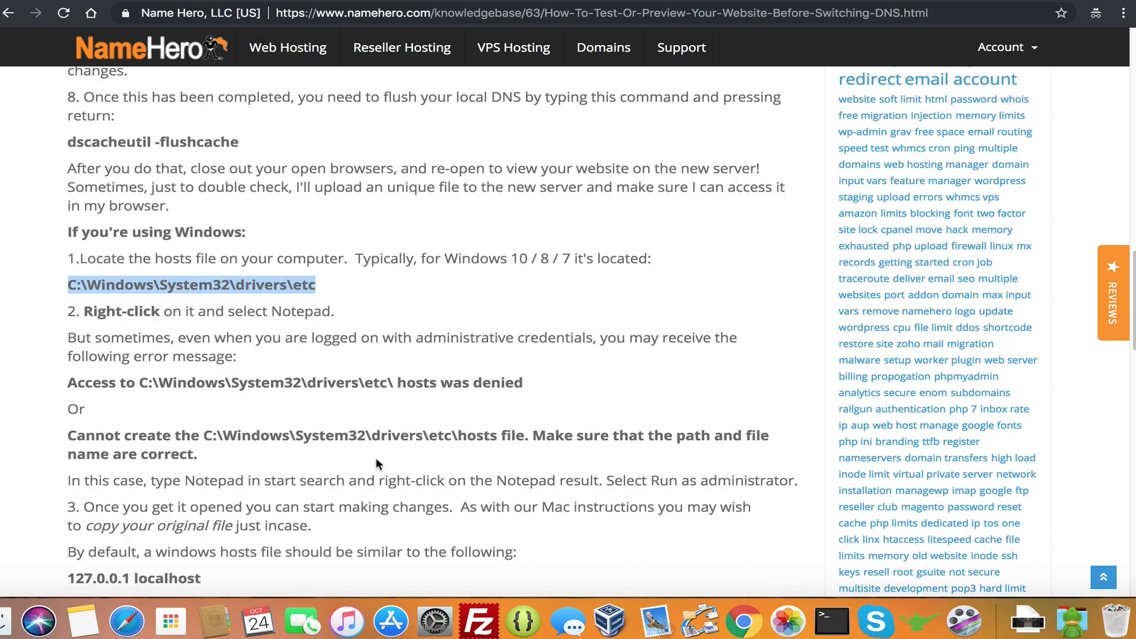
pyautogui.scroll(-1, 375, 456)
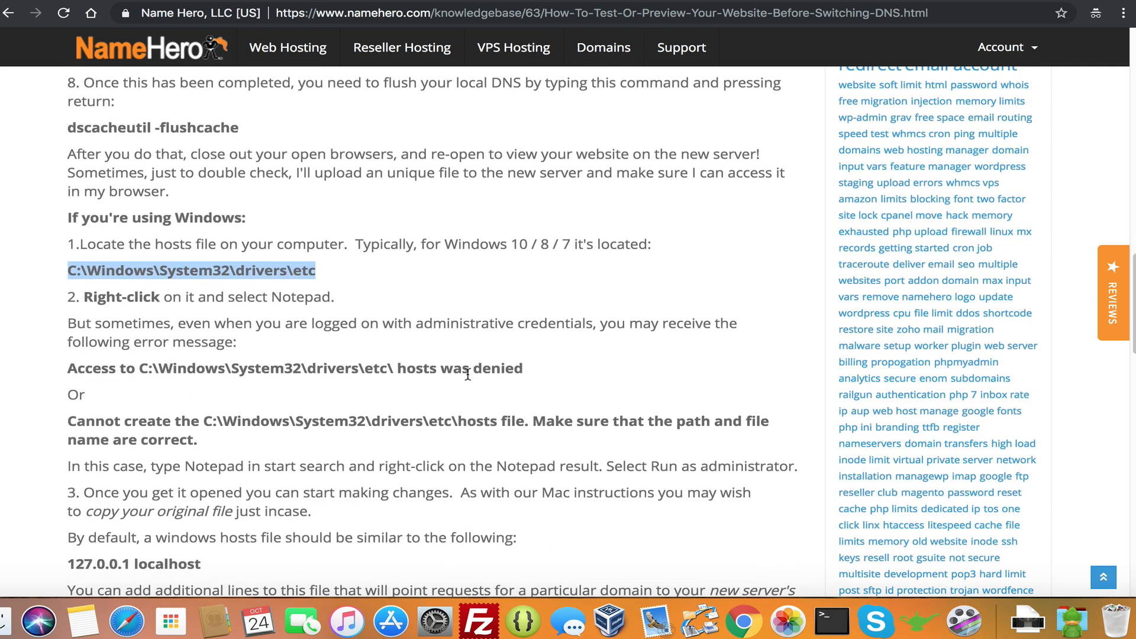
pyautogui.scroll(-6, 414, 445)
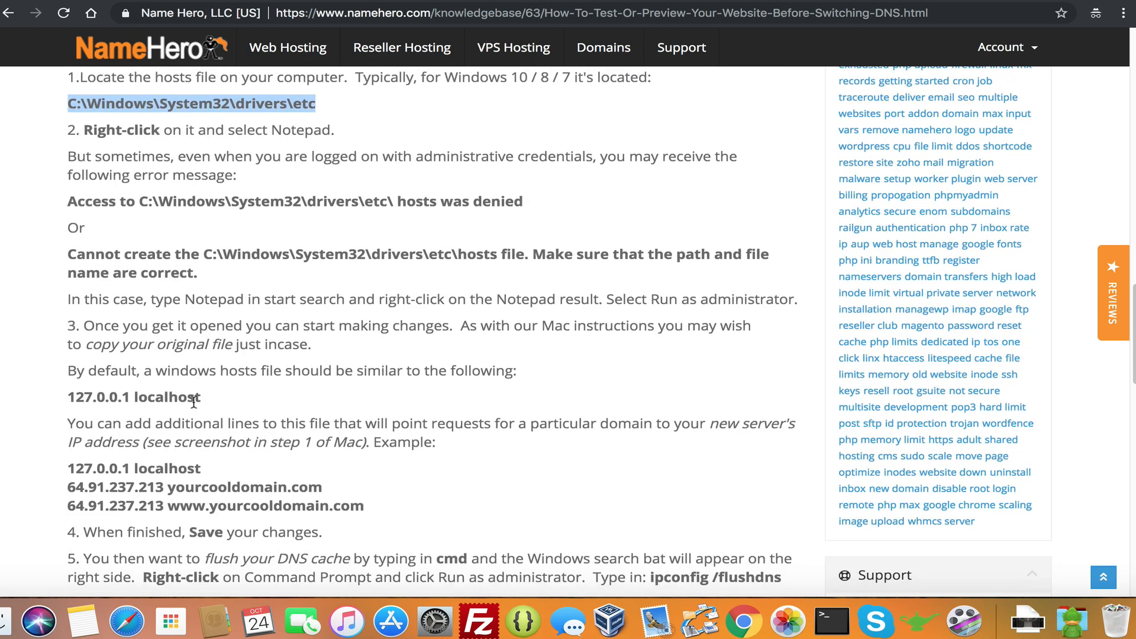
pyautogui.moveTo(201, 397); pyautogui.dragTo(98, 396)
pyautogui.click(97, 395)
pyautogui.moveTo(204, 478); pyautogui.dragTo(184, 462)
pyautogui.click(184, 462)
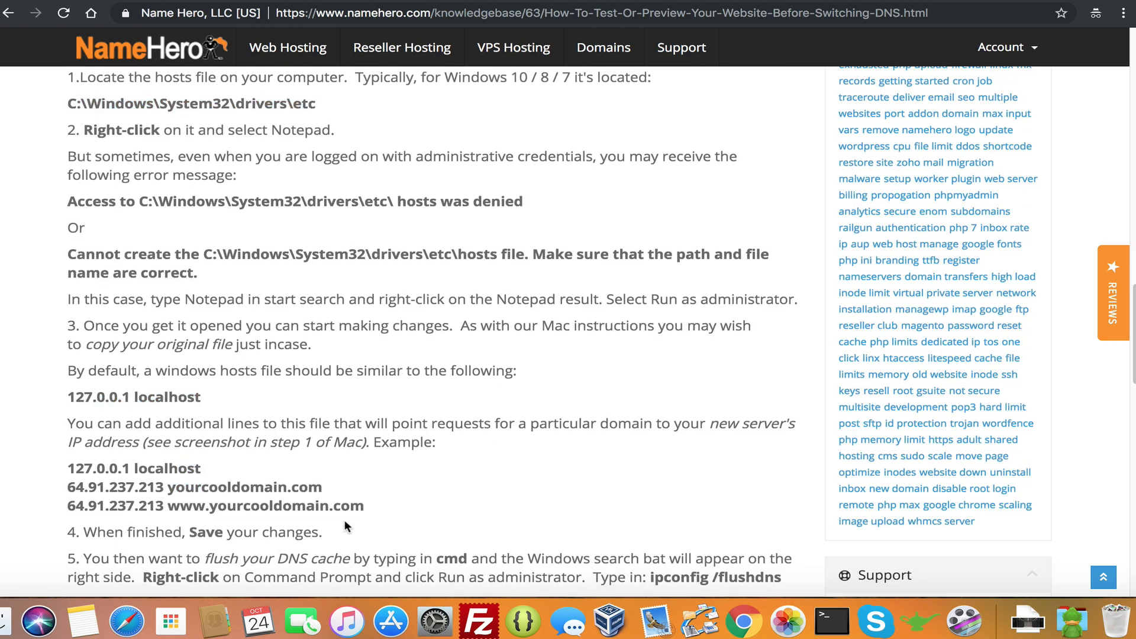
pyautogui.scroll(-3, 296, 476)
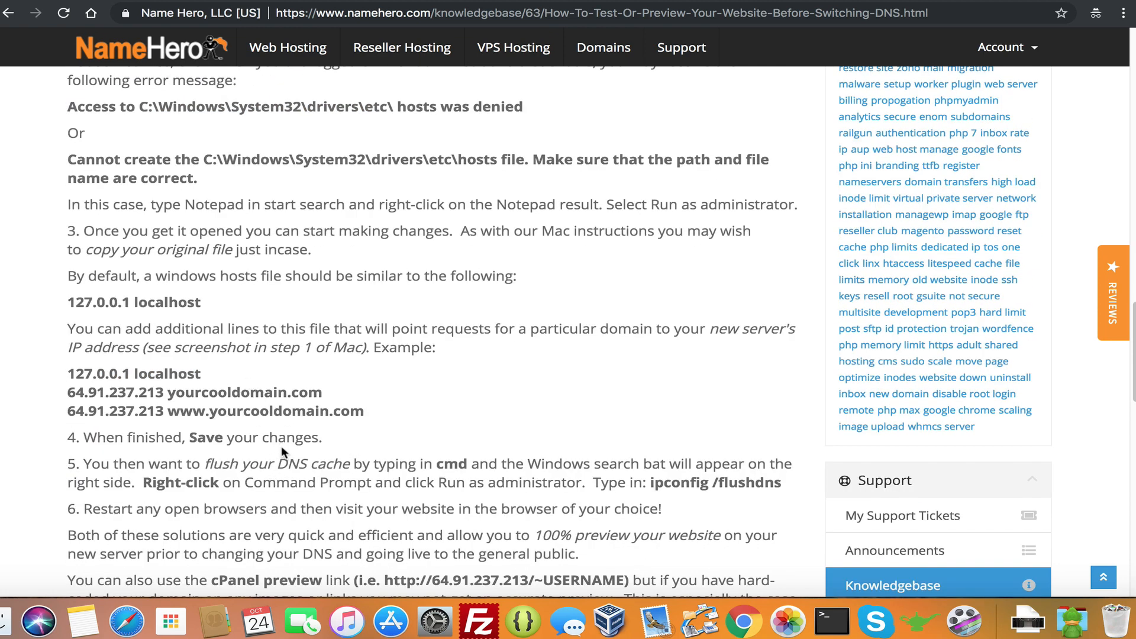
pyautogui.moveTo(437, 465); pyautogui.dragTo(780, 479)
pyautogui.click(491, 497)
pyautogui.moveTo(468, 467); pyautogui.dragTo(436, 465)
pyautogui.moveTo(782, 482); pyautogui.dragTo(650, 484)
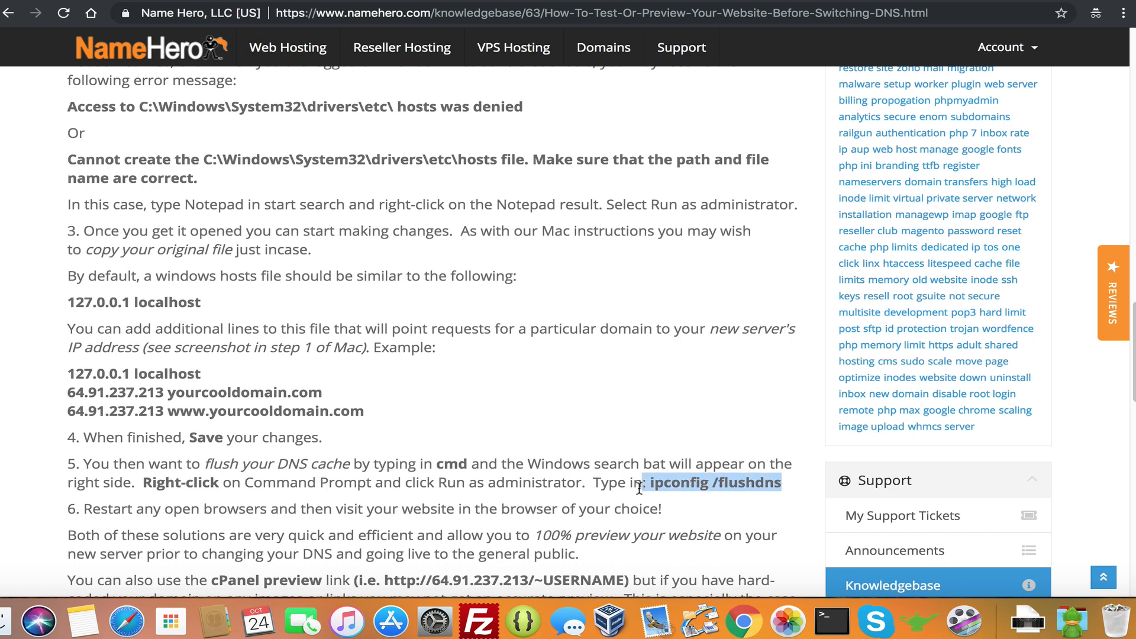
pyautogui.click(570, 510)
pyautogui.scroll(-1, 568, 510)
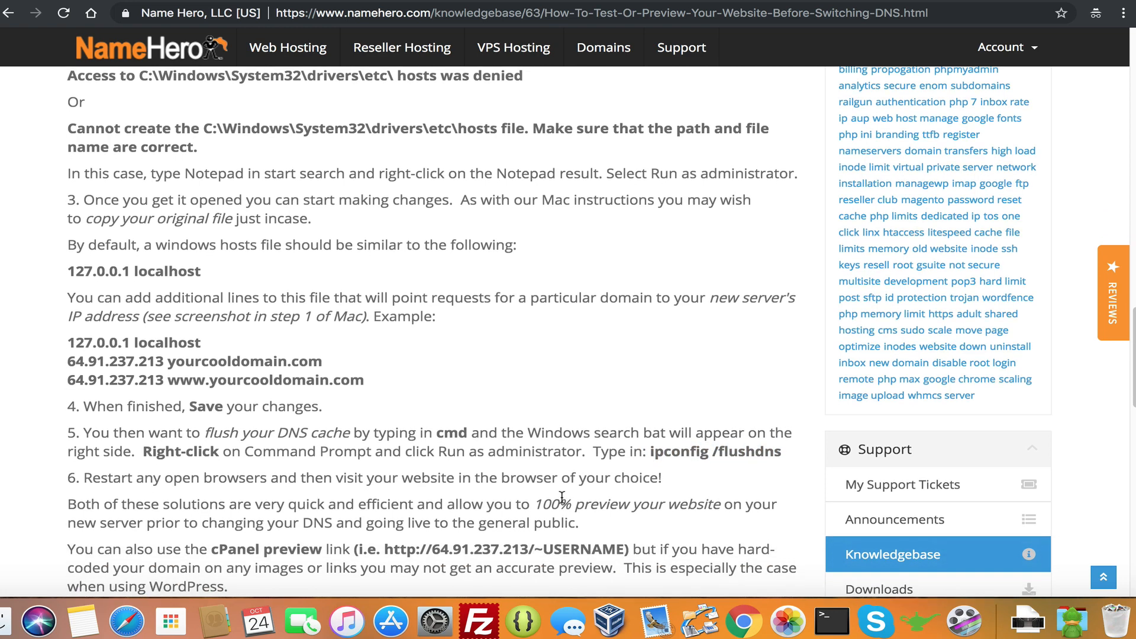
pyautogui.scroll(-1, 551, 476)
pyautogui.scroll(-2, 513, 440)
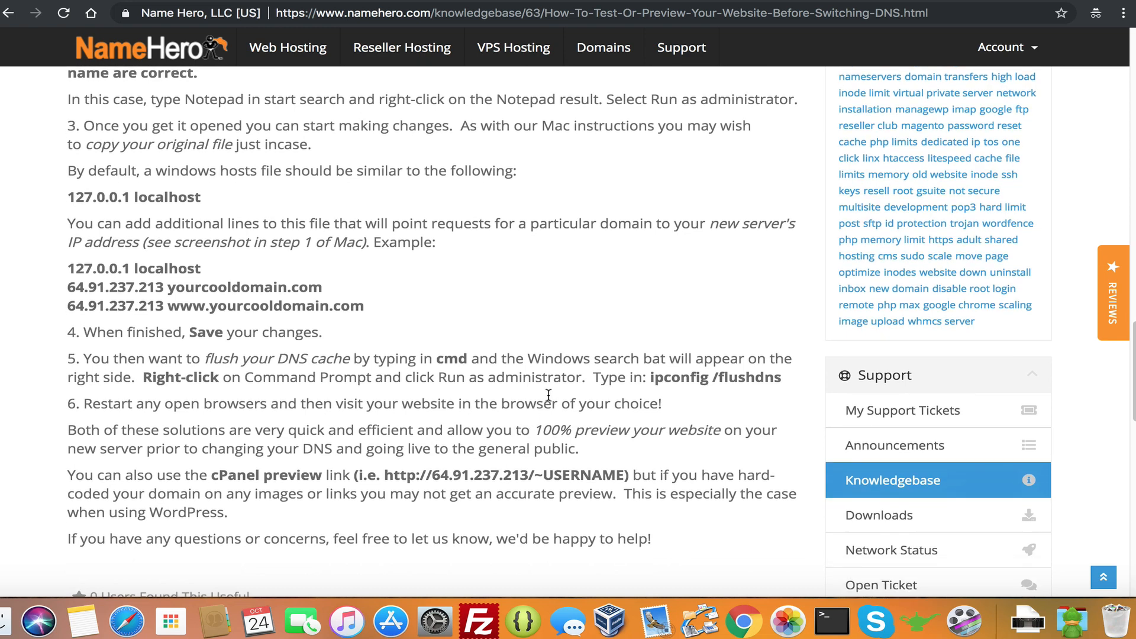
pyautogui.scroll(3, 548, 396)
pyautogui.scroll(1, 547, 401)
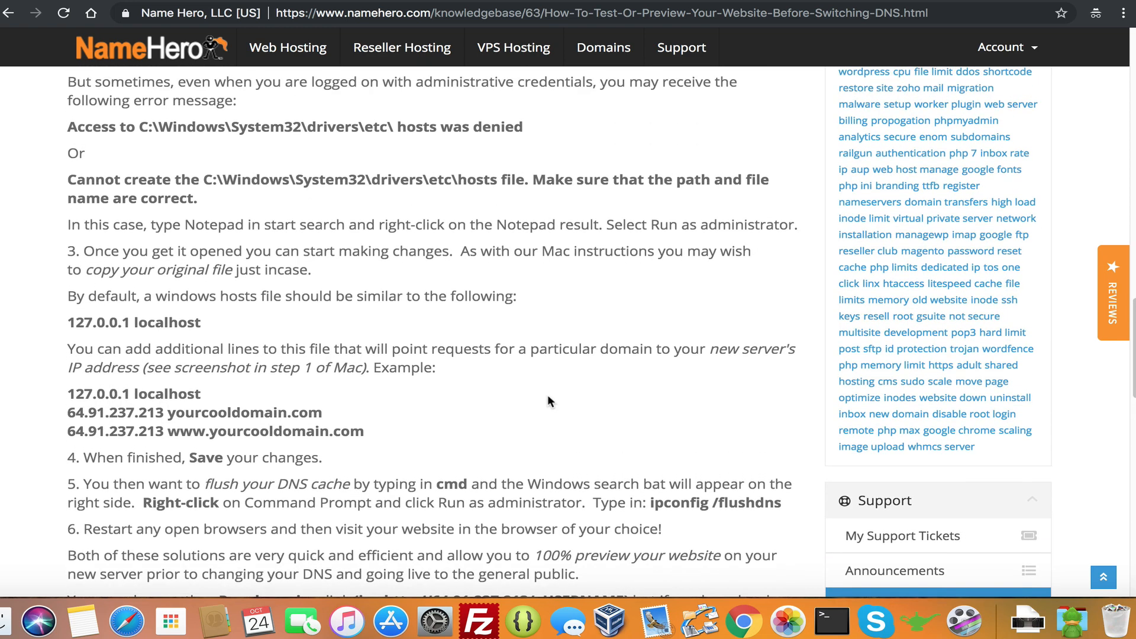
pyautogui.scroll(1, 550, 393)
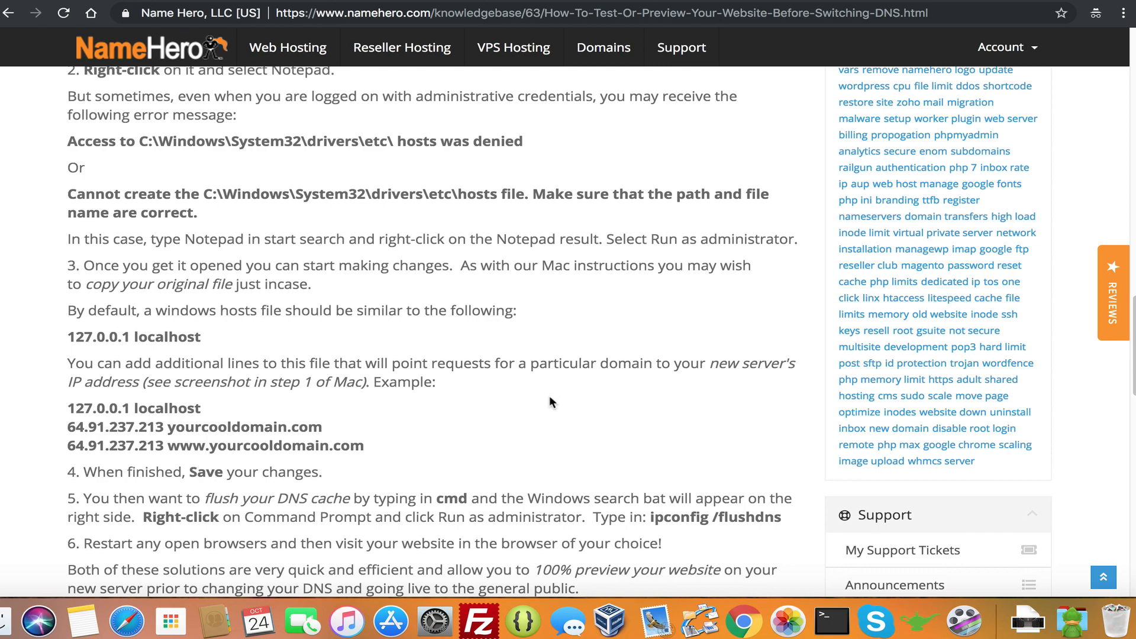
pyautogui.scroll(10, 389, 403)
pyautogui.scroll(20, 359, 396)
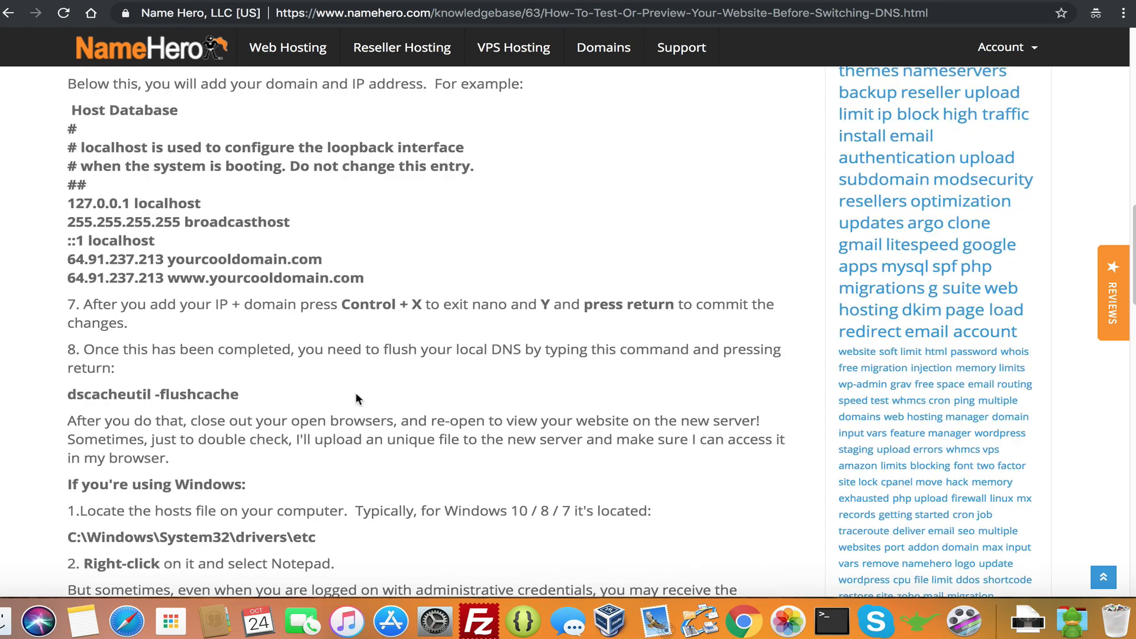
pyautogui.scroll(10, 342, 399)
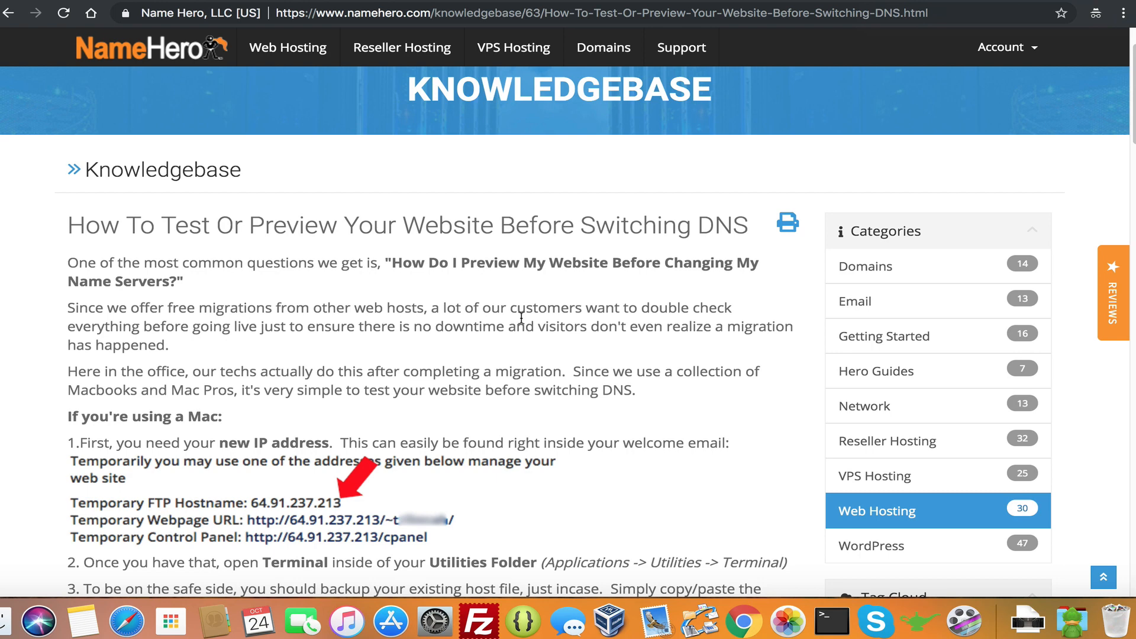
pyautogui.scroll(3, 510, 290)
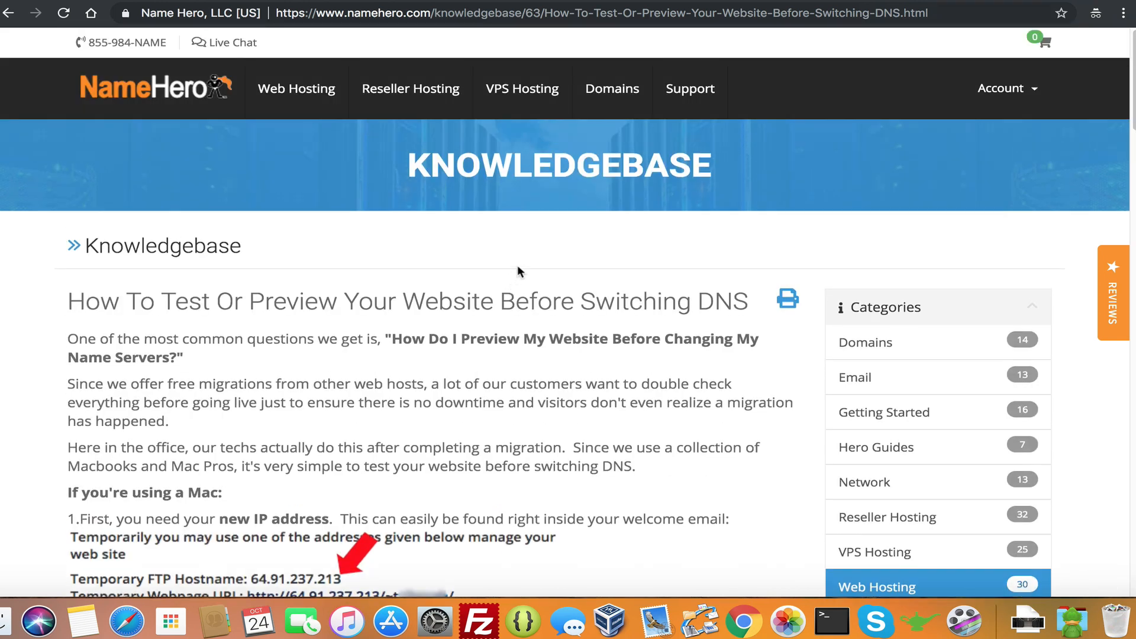